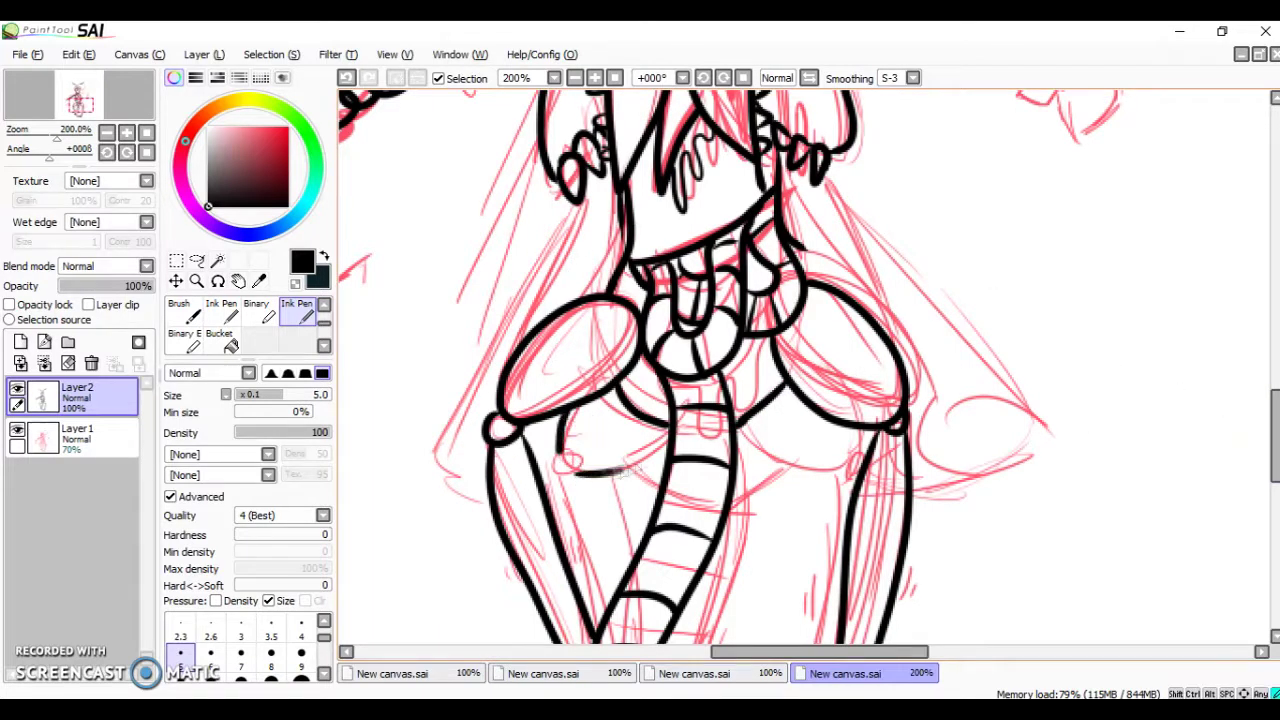
- Ink the inner thighs and lower legs with round knee joints on Layer2, following the sketch
left_click_drag(562, 483, 612, 617)
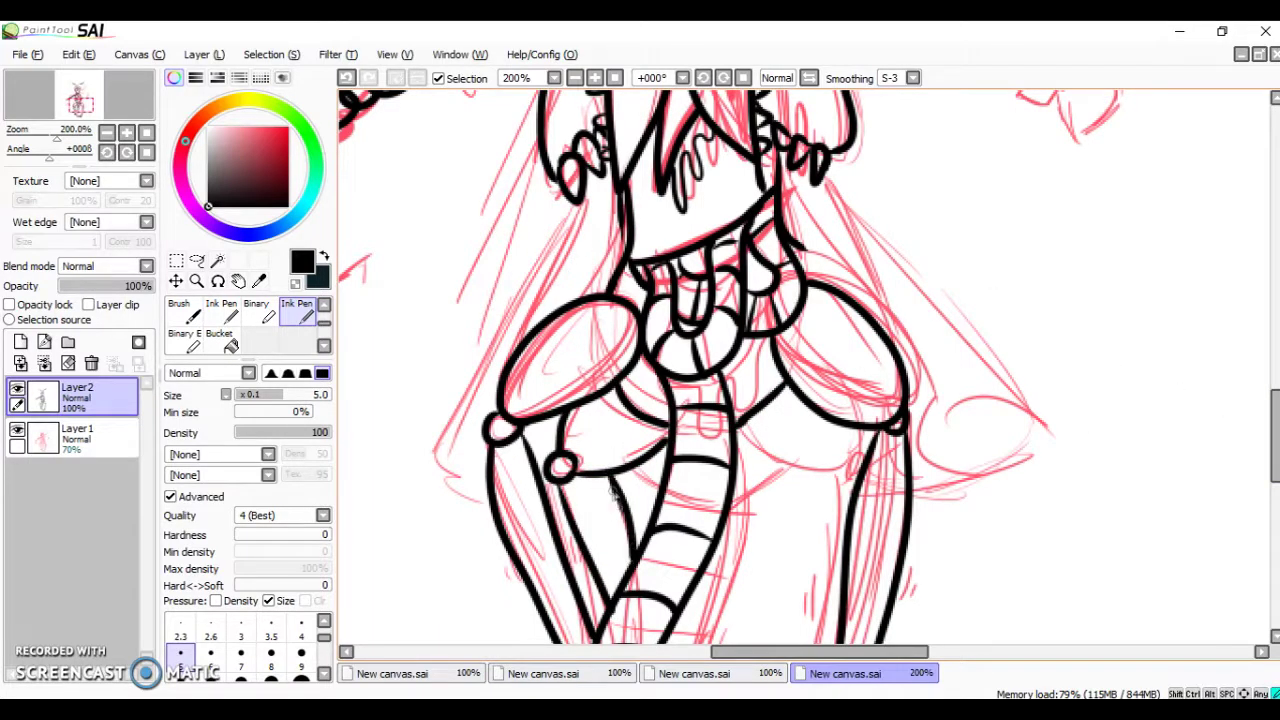
mouse_move(1274, 425)
left_mouse_down()
mouse_move(1274, 455)
mouse_move(1274, 440)
left_mouse_up()
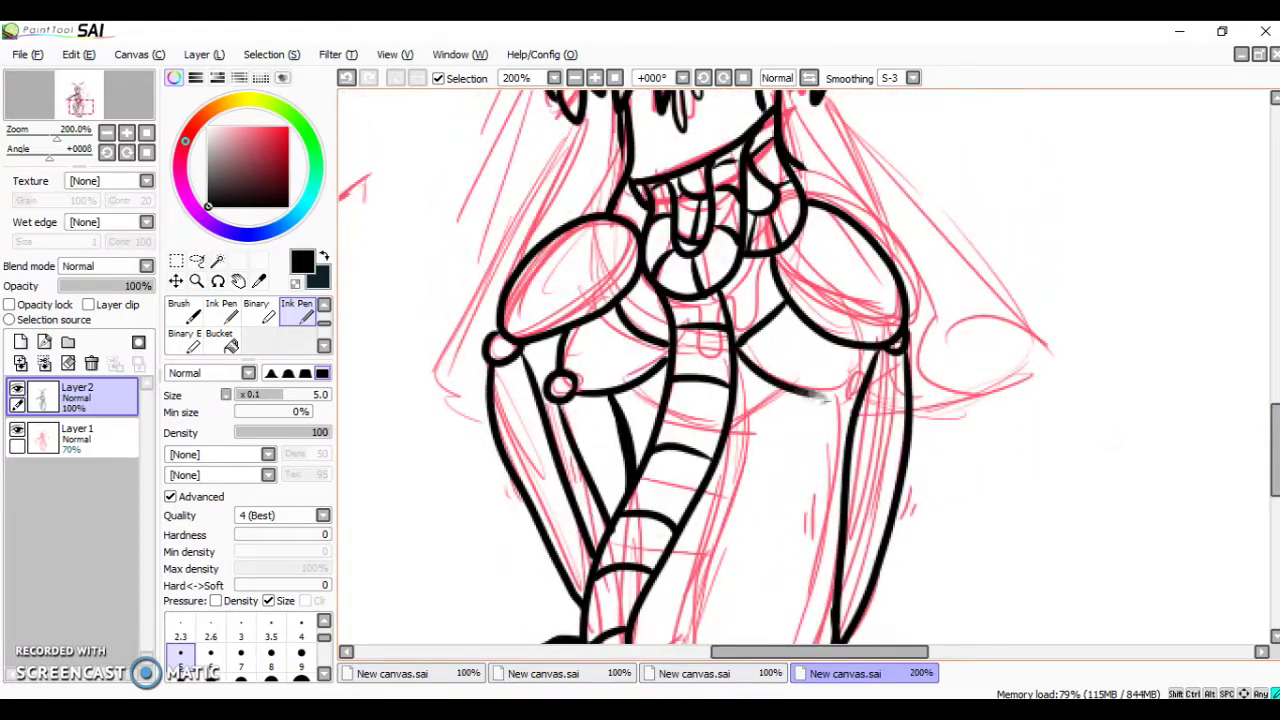
scroll(800, 370, "down", 3)
left_click_drag(800, 230, 812, 456)
left_click_drag(800, 370, 818, 480)
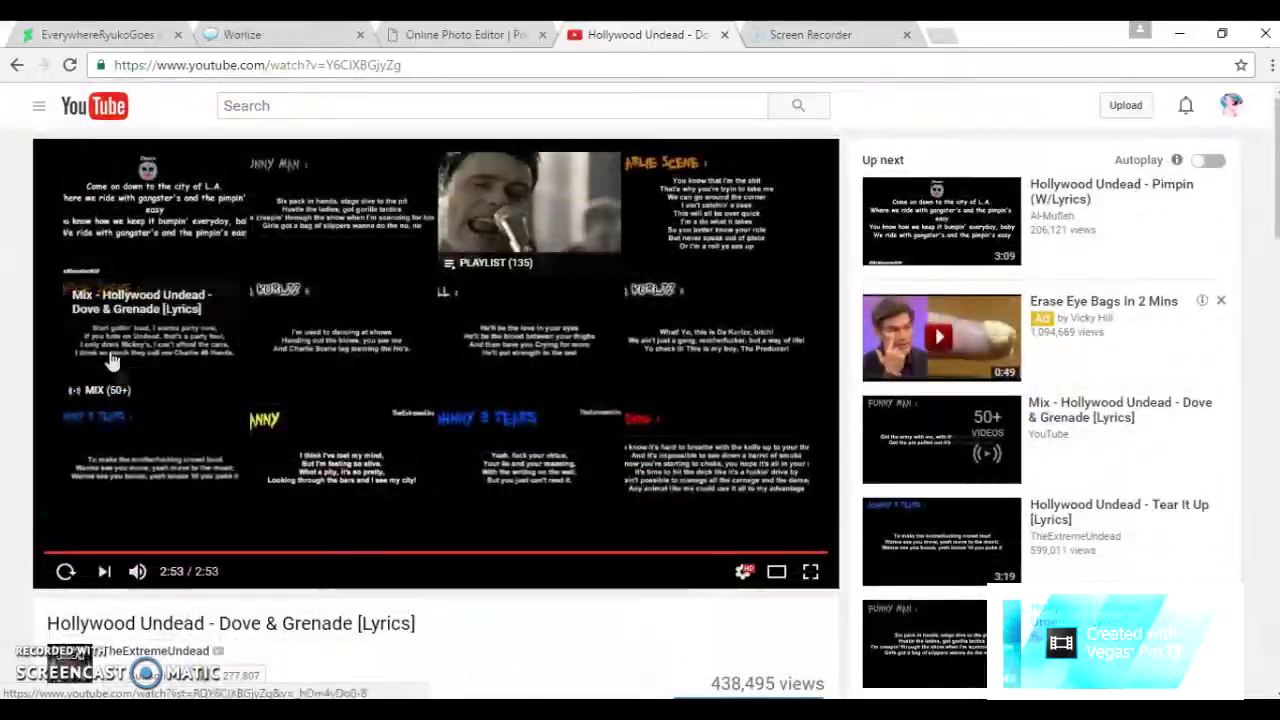
- Switch to YouTube in the browser, play "Hollywood Undead - Dark Places [Lyrics Video]" and skip its ad
left_click(505, 450)
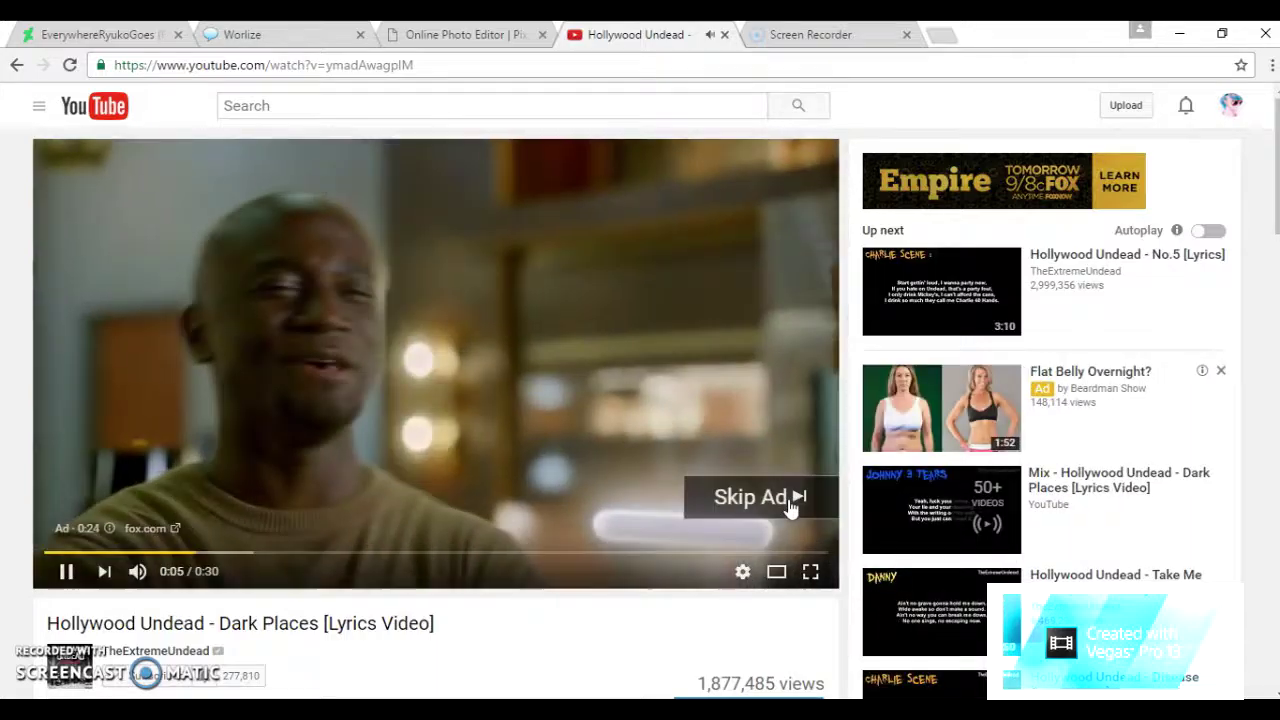
left_click(790, 508)
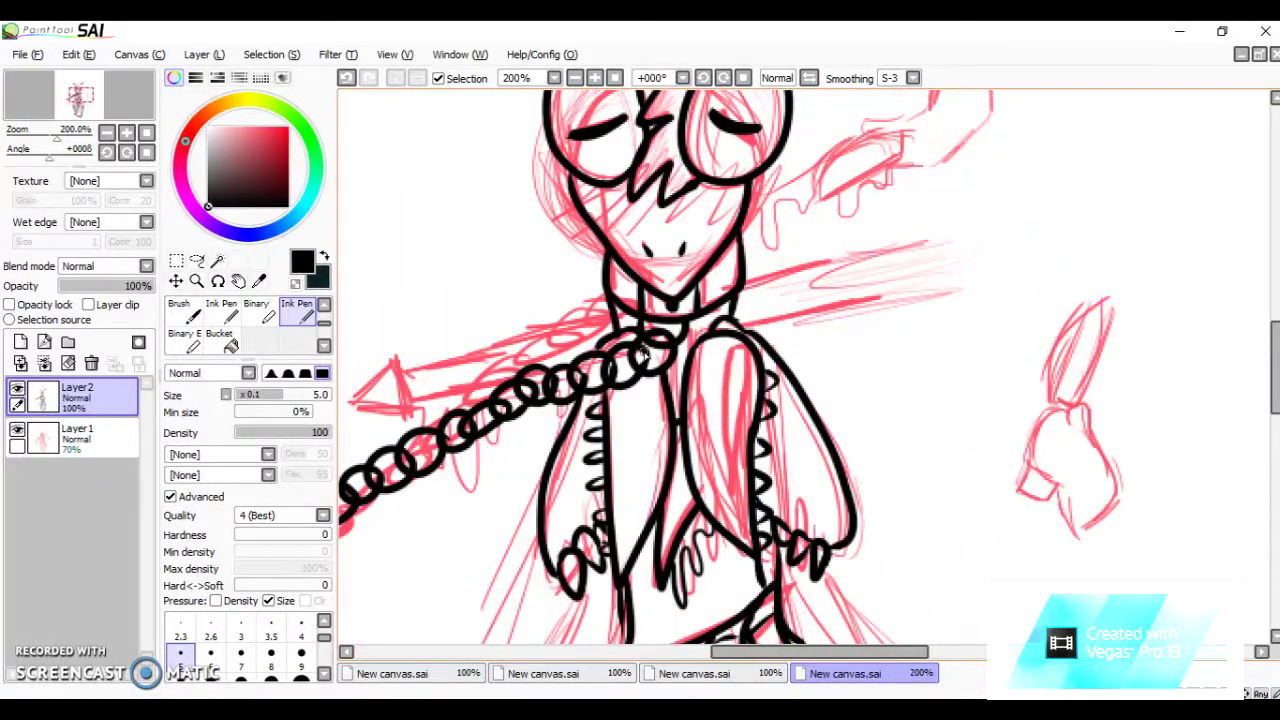
- Ink the arrow piercing the neck, with a triangular head at one end and a squared shaft end at the other
key("e")
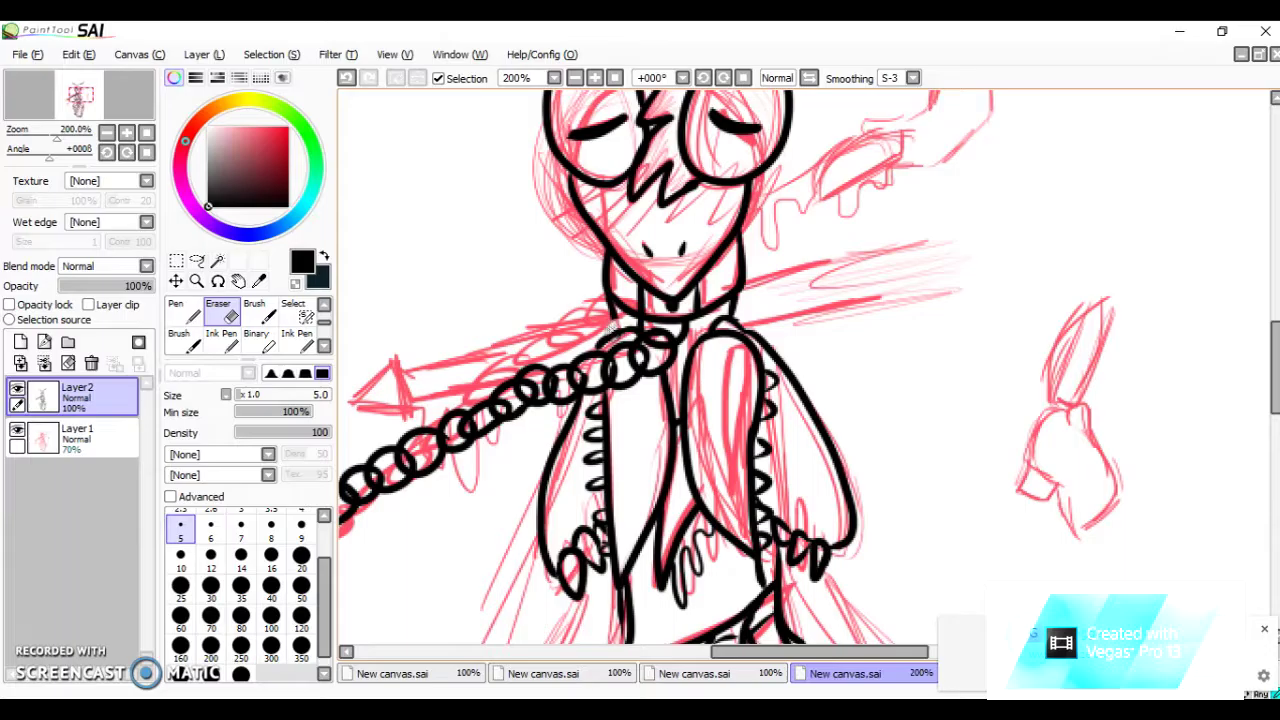
key("n")
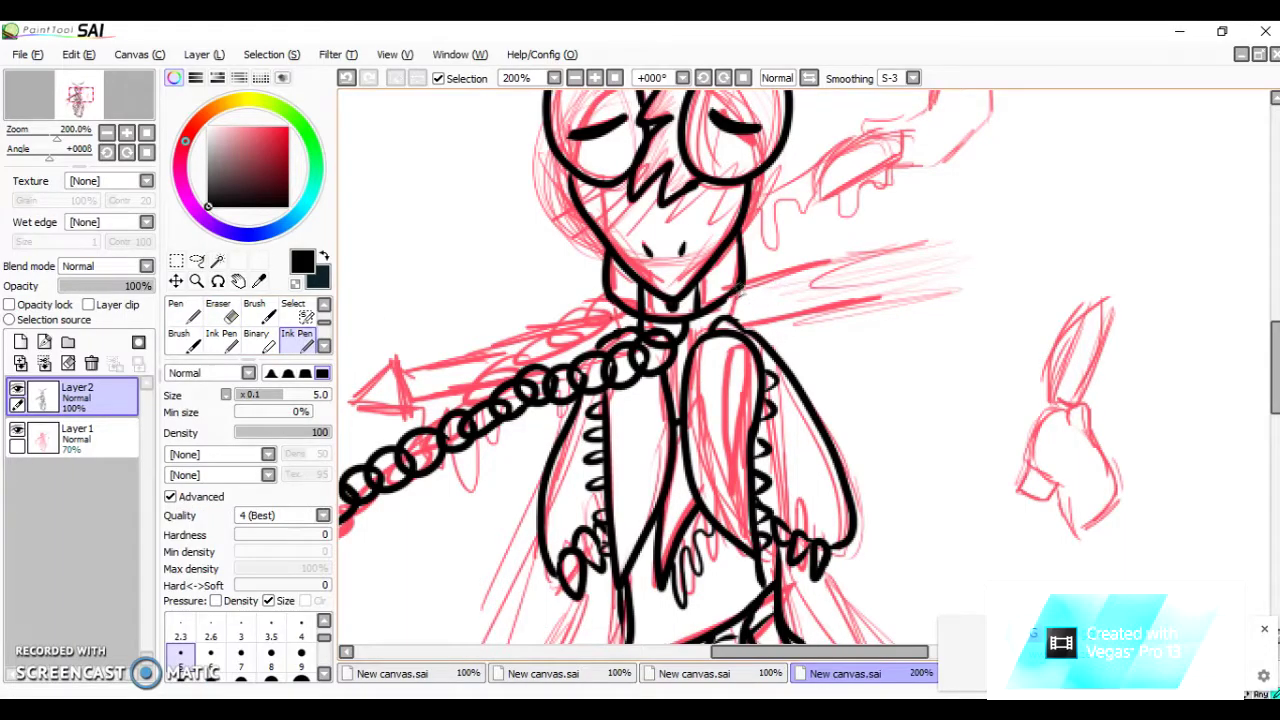
mouse_move(616, 304)
left_mouse_down()
mouse_move(445, 350)
mouse_move(618, 312)
left_mouse_up()
left_click_drag(440, 326, 420, 372)
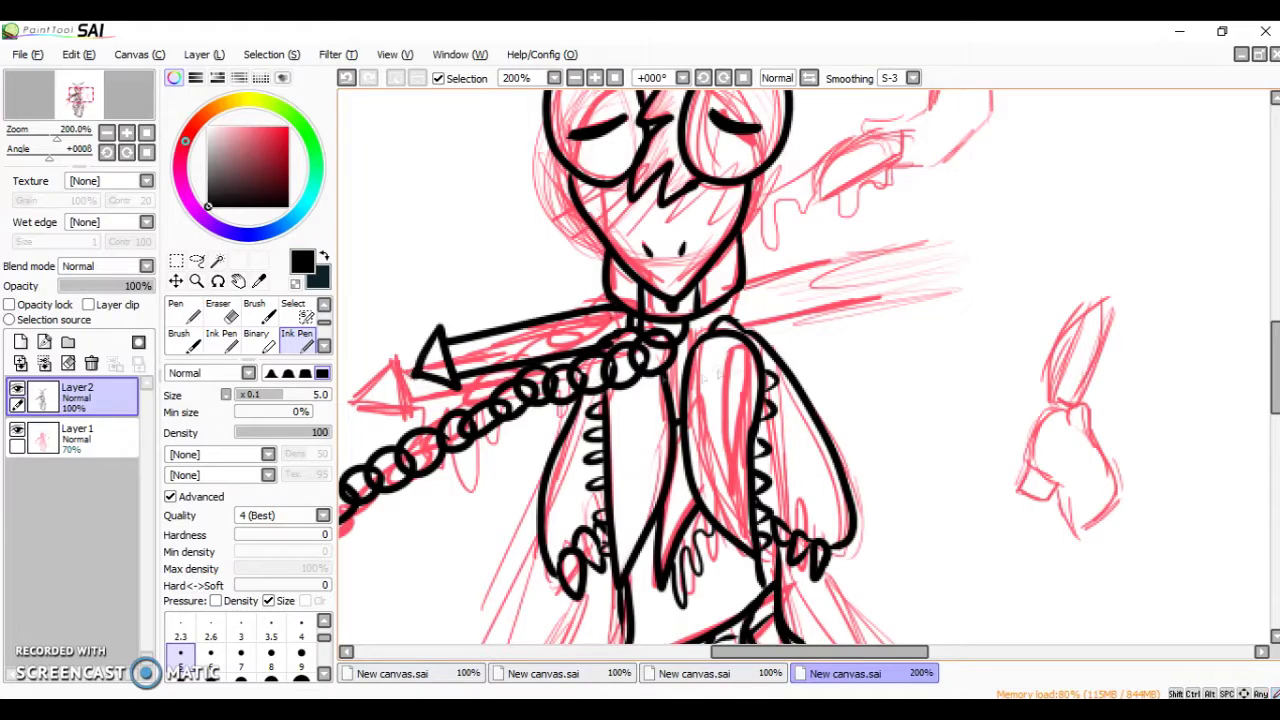
key("ctrl+z")
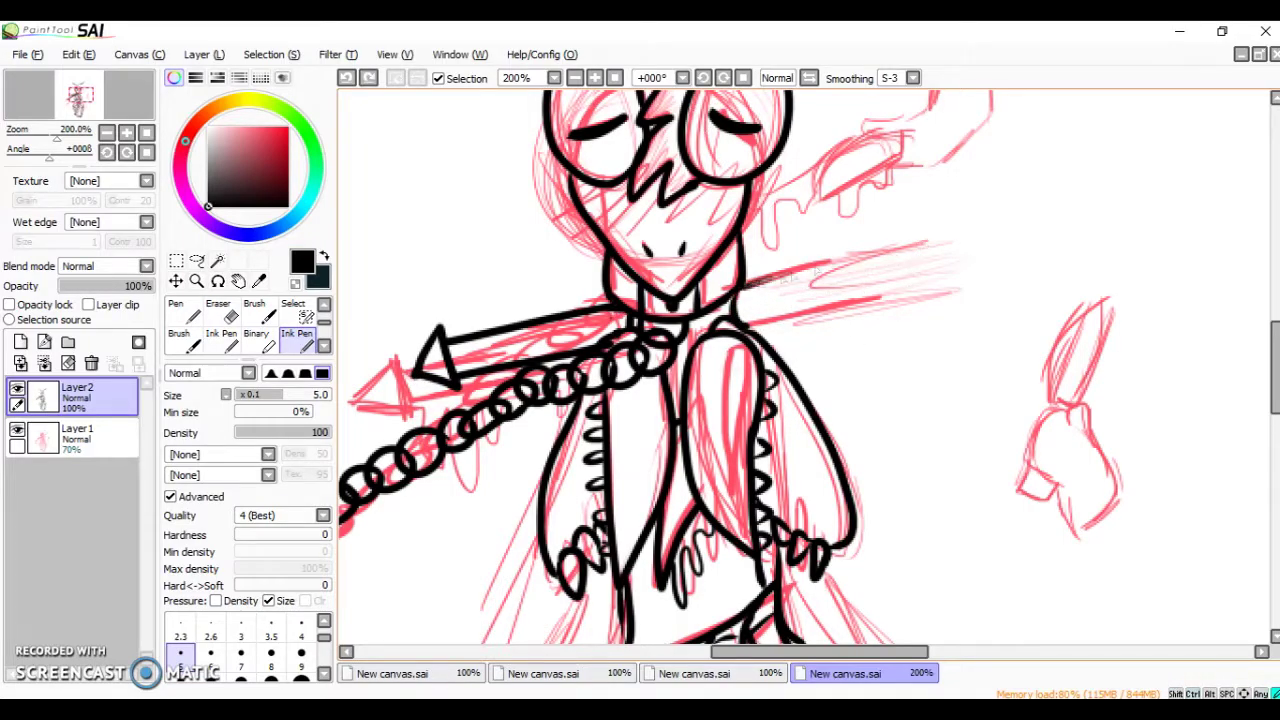
key("ctrl+y")
left_click_drag(750, 325, 900, 287)
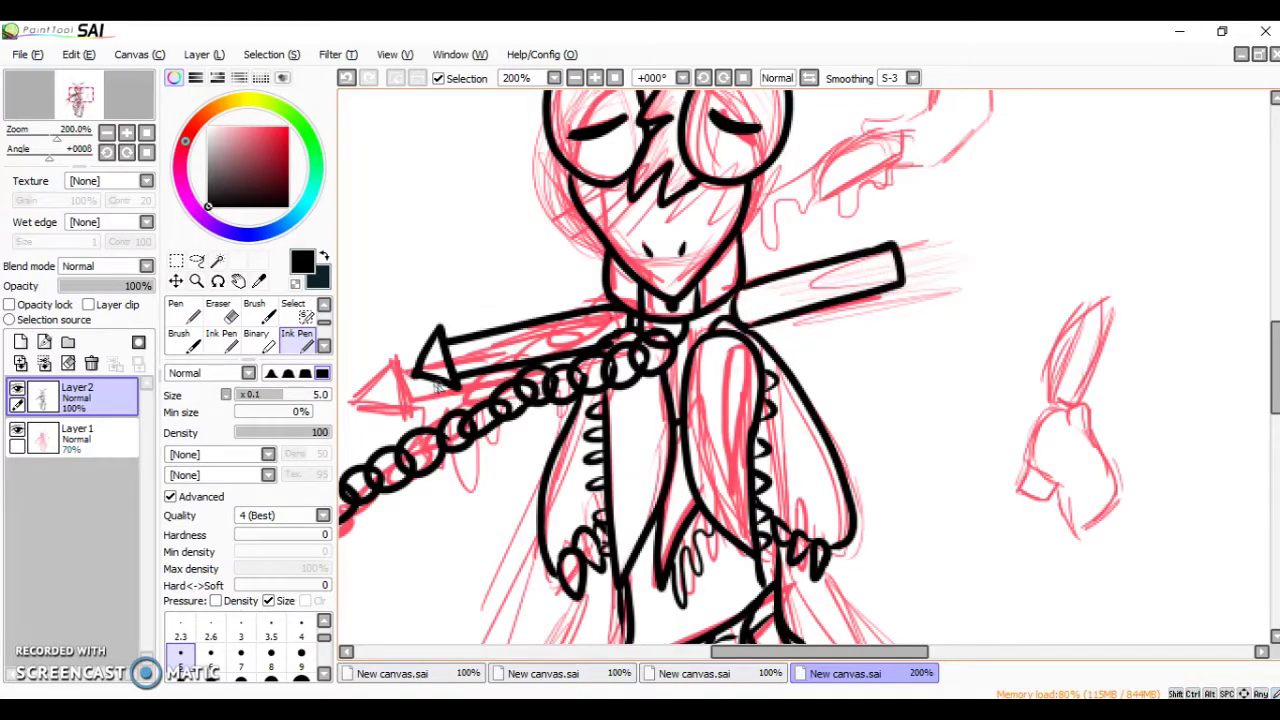
scroll(800, 370, "down", 5)
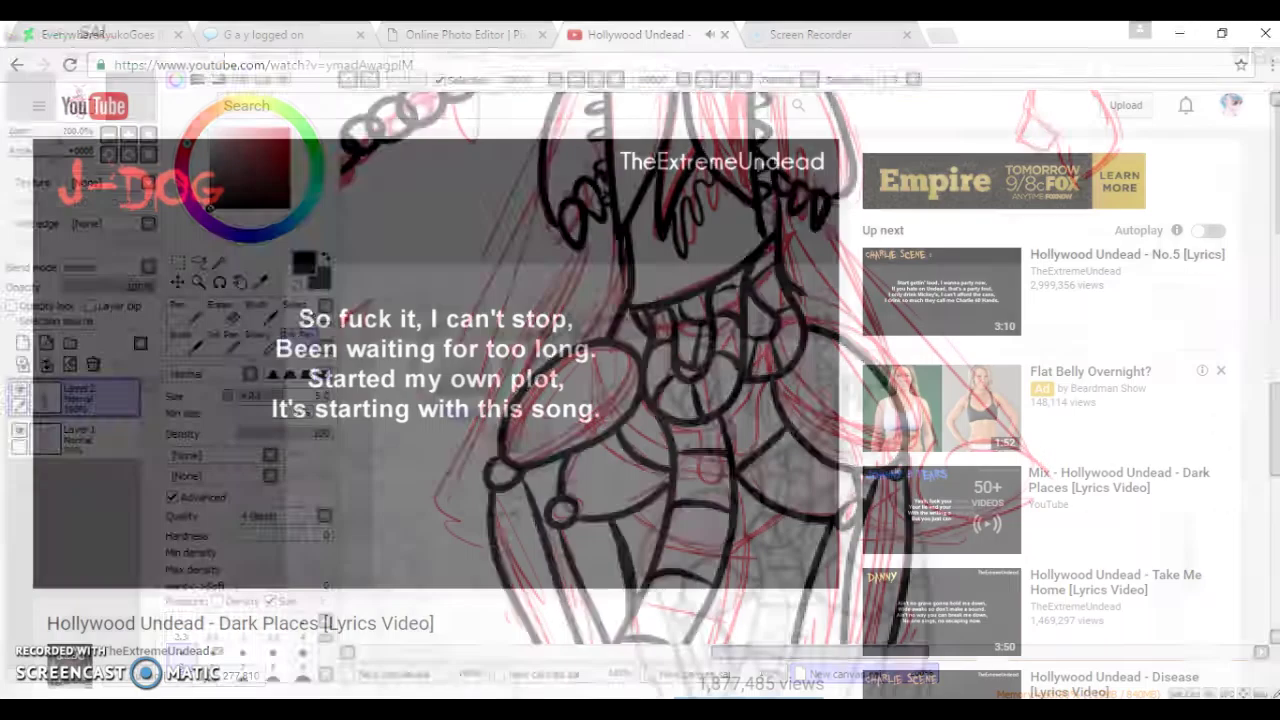
- Search the web for "praying mantis" in a new browser tab and look through the results for reference
key("ctrl+t")
type("scre")
key("BackSpace")
key("BackSpace")
key("BackSpace")
key("BackSpace")
key("BackSpace")
type("prayin")
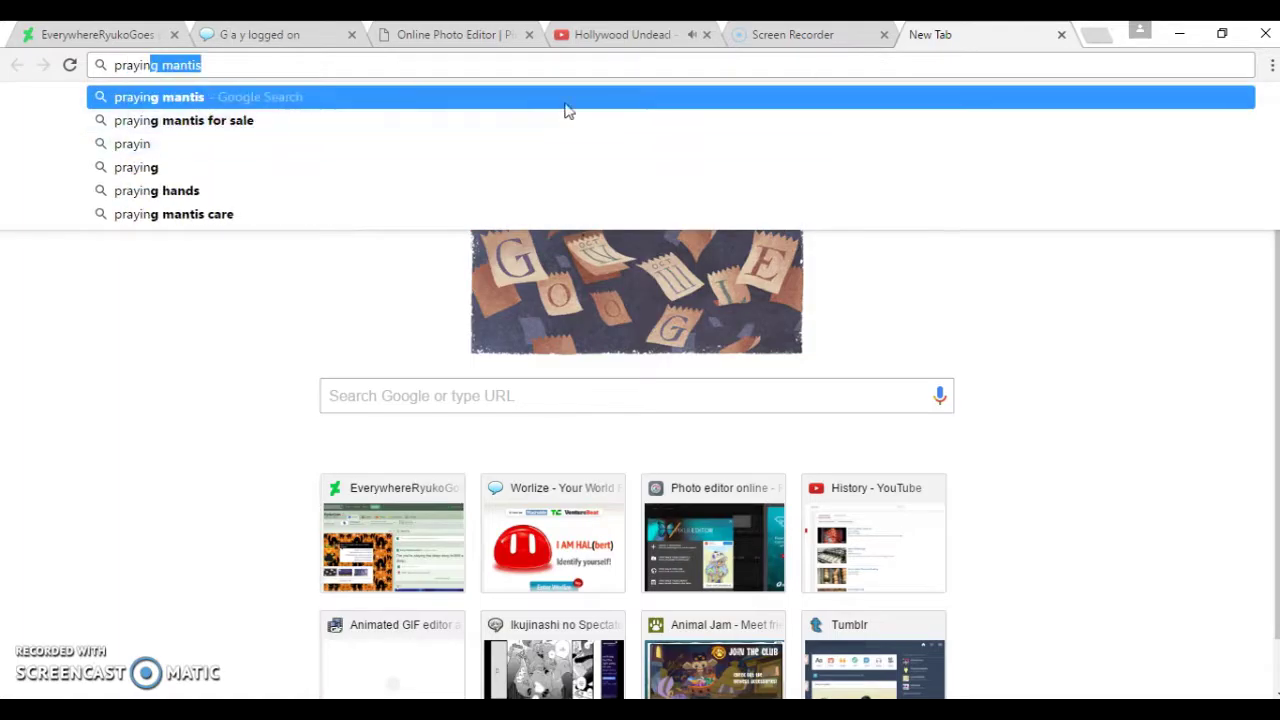
key("Return")
left_click(194, 163)
scroll(443, 371, "down", 3)
scroll(630, 212, "up", 1)
left_click(630, 212)
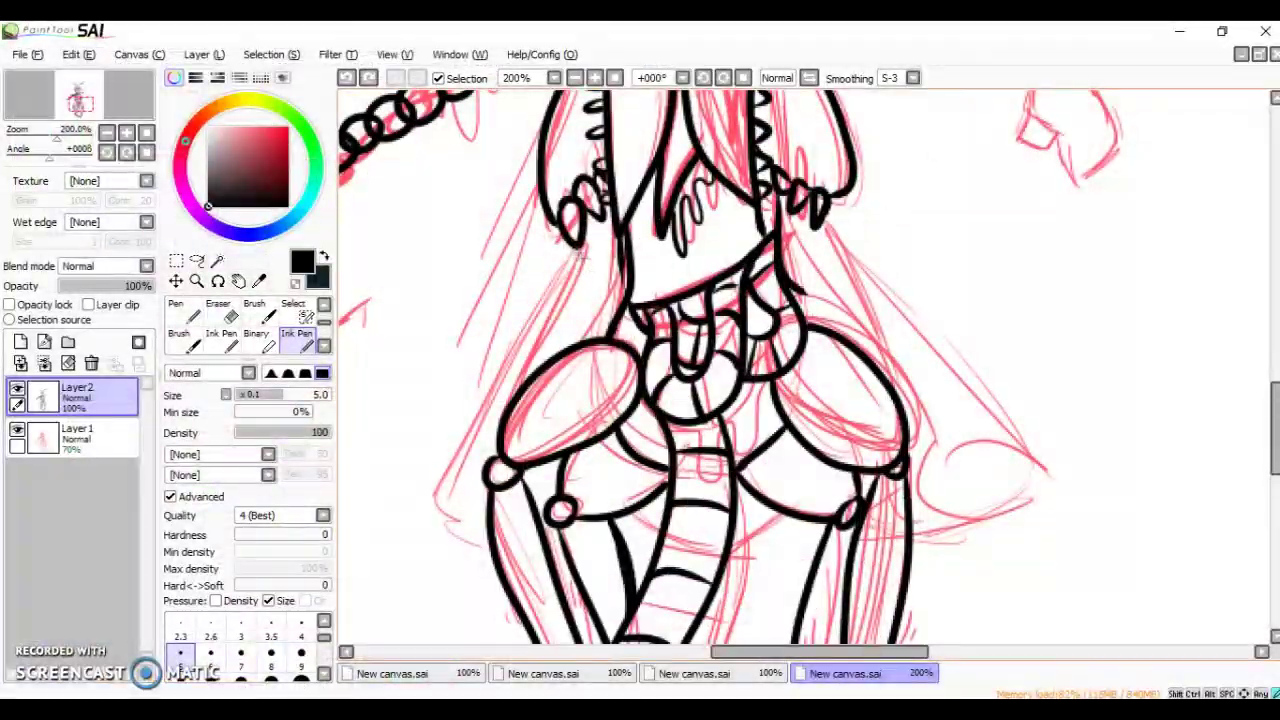
- Ink the forearms below the sleeve cuffs and add small motion marks around the hips and legs at pen size 2.3
left_click_drag(578, 258, 565, 350)
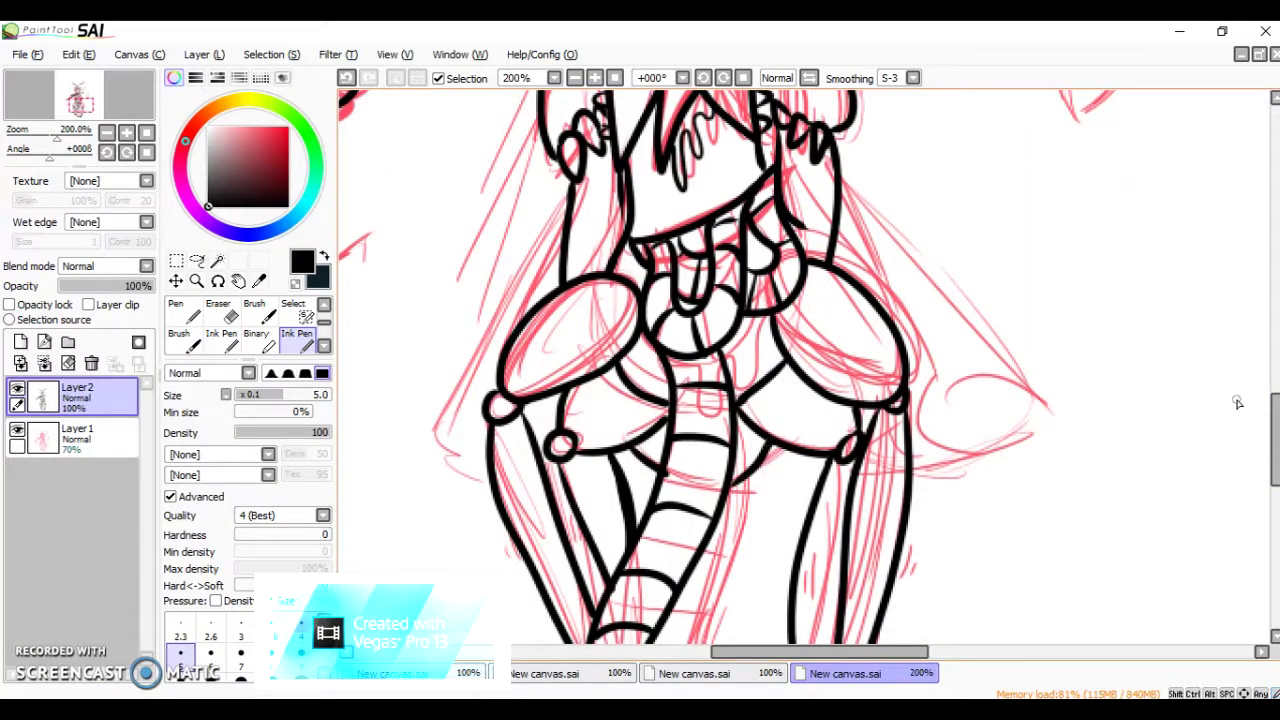
key("ctrl+z")
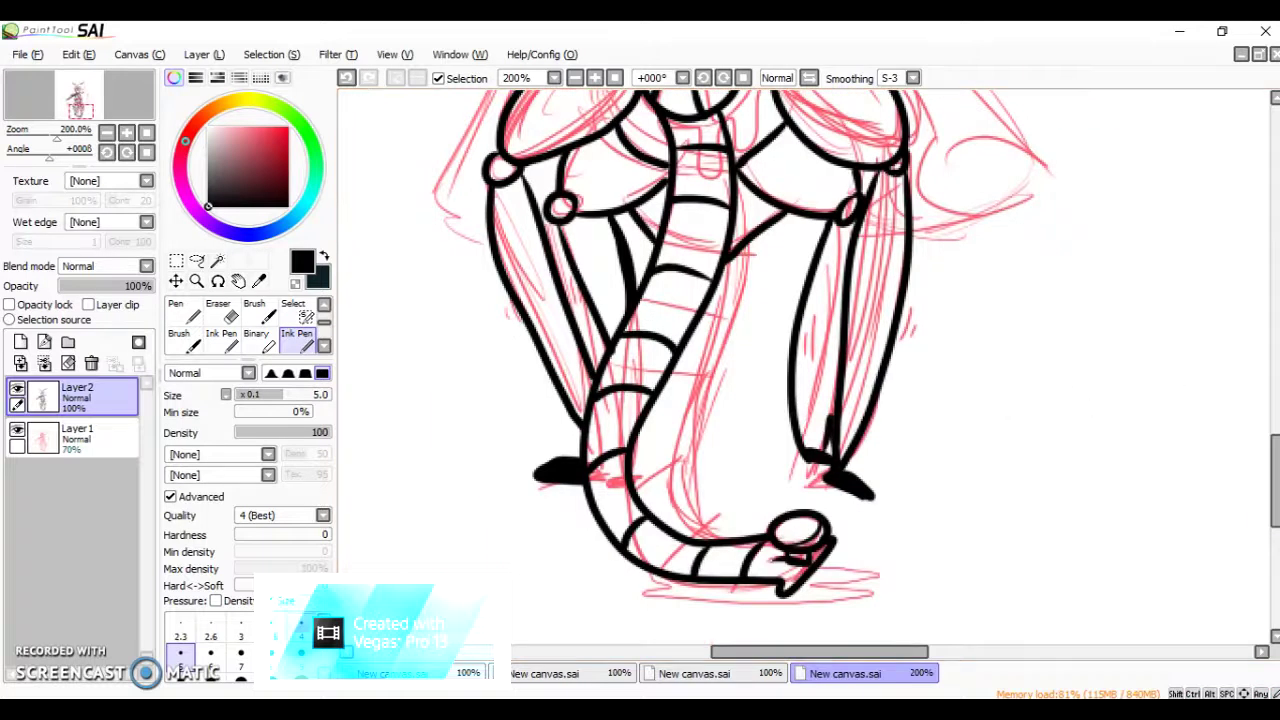
left_click(180, 636)
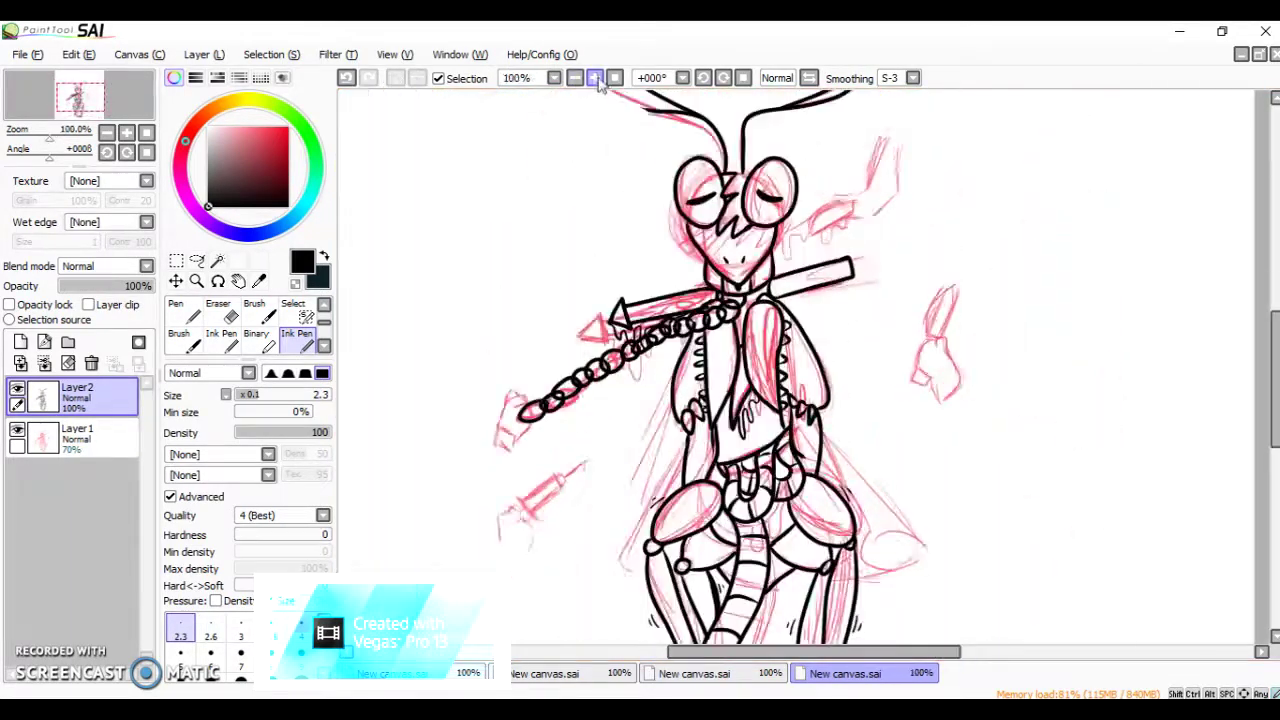
left_click(17, 432)
left_click(17, 432)
- Ink the bent arm beside the head, including its hand shape and hanging drips, at pen size 5
left_click(180, 658)
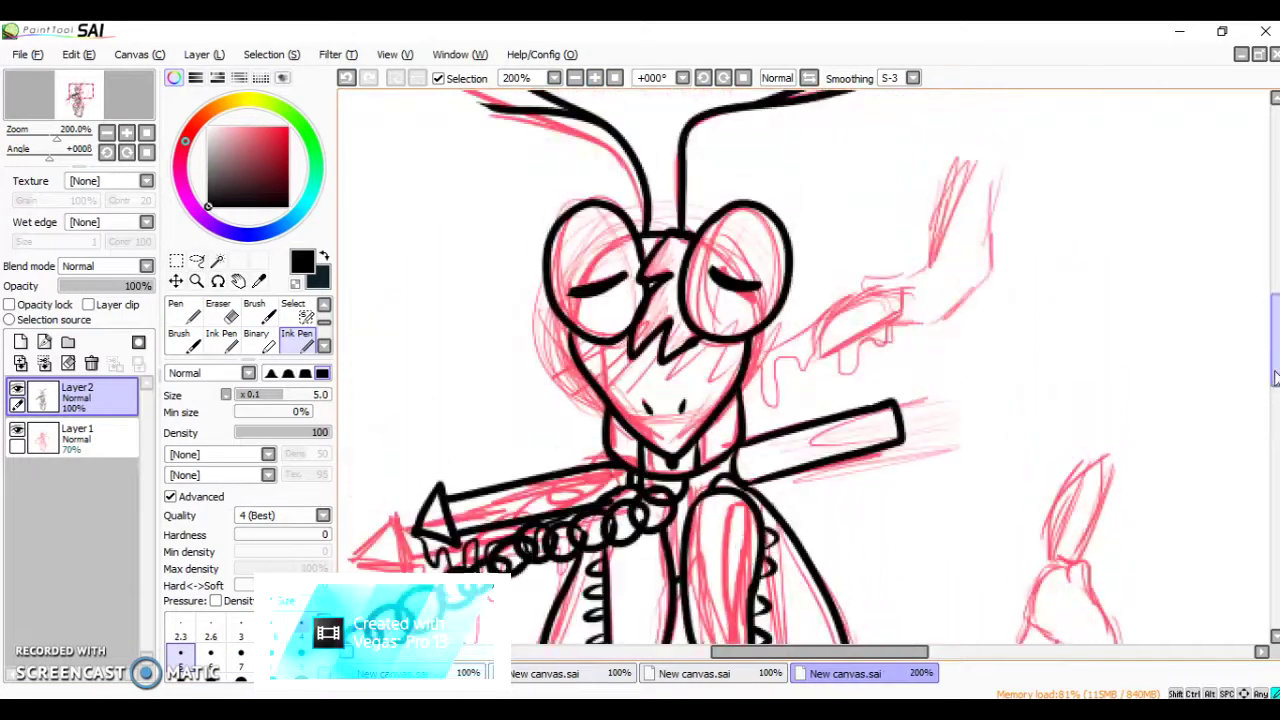
left_click_drag(940, 158, 931, 263)
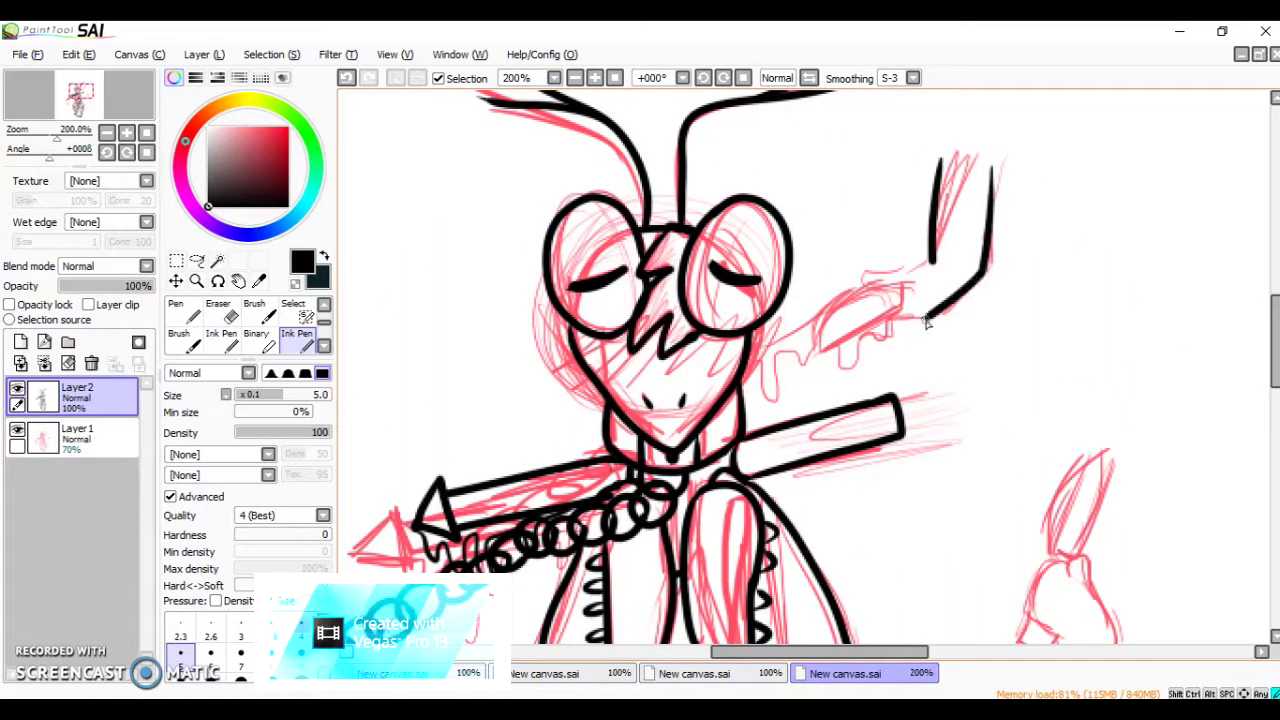
mouse_move(926, 320)
left_mouse_down()
mouse_move(906, 294)
mouse_move(886, 318)
left_mouse_up()
mouse_move(932, 262)
left_mouse_down()
mouse_move(848, 290)
mouse_move(812, 352)
left_mouse_up()
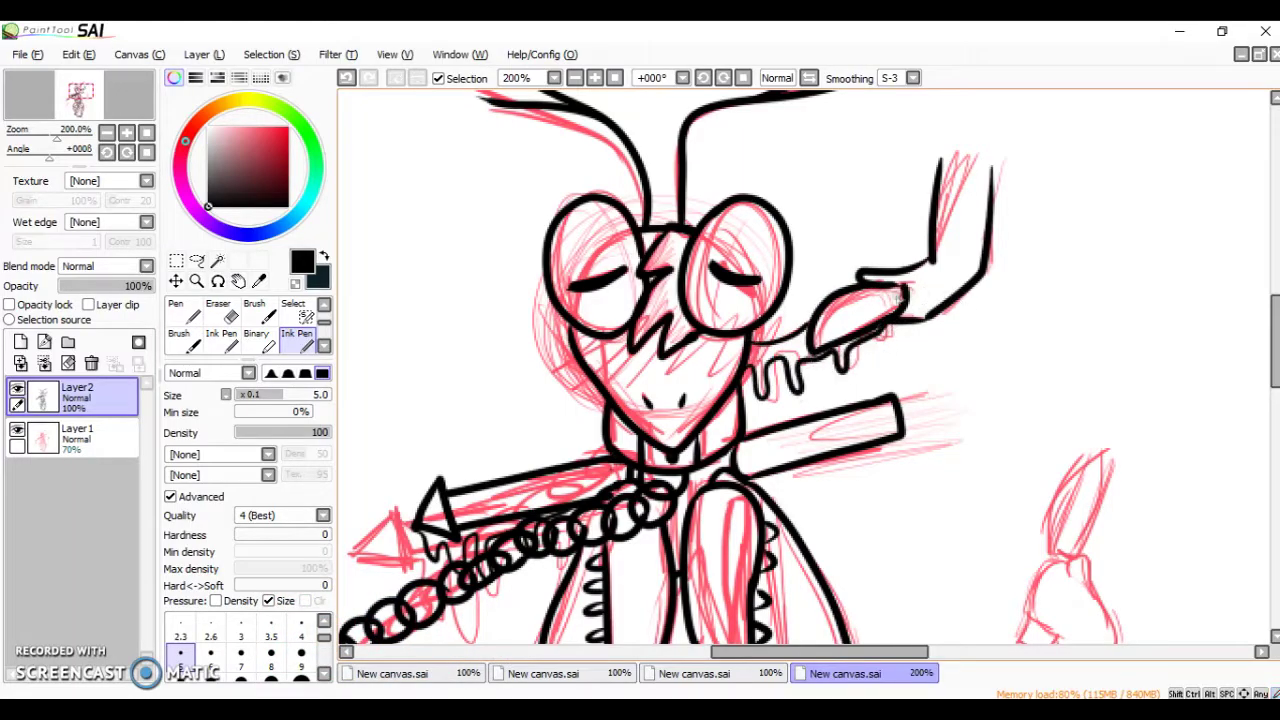
- Ink the detached hand beside the body and the knife it holds
left_click_drag(1276, 338, 1276, 360)
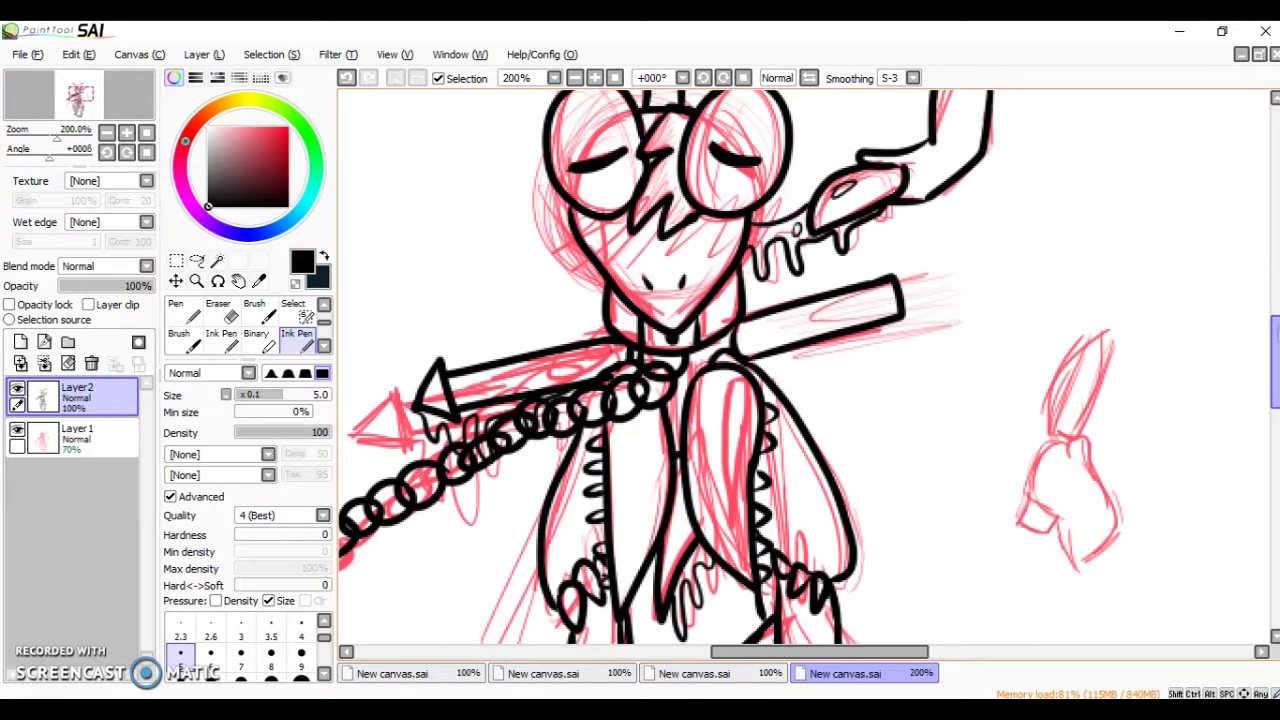
scroll(1053, 395, "down", 3)
mouse_move(1058, 412)
left_mouse_down()
mouse_move(1121, 404)
mouse_move(1095, 350)
left_mouse_up()
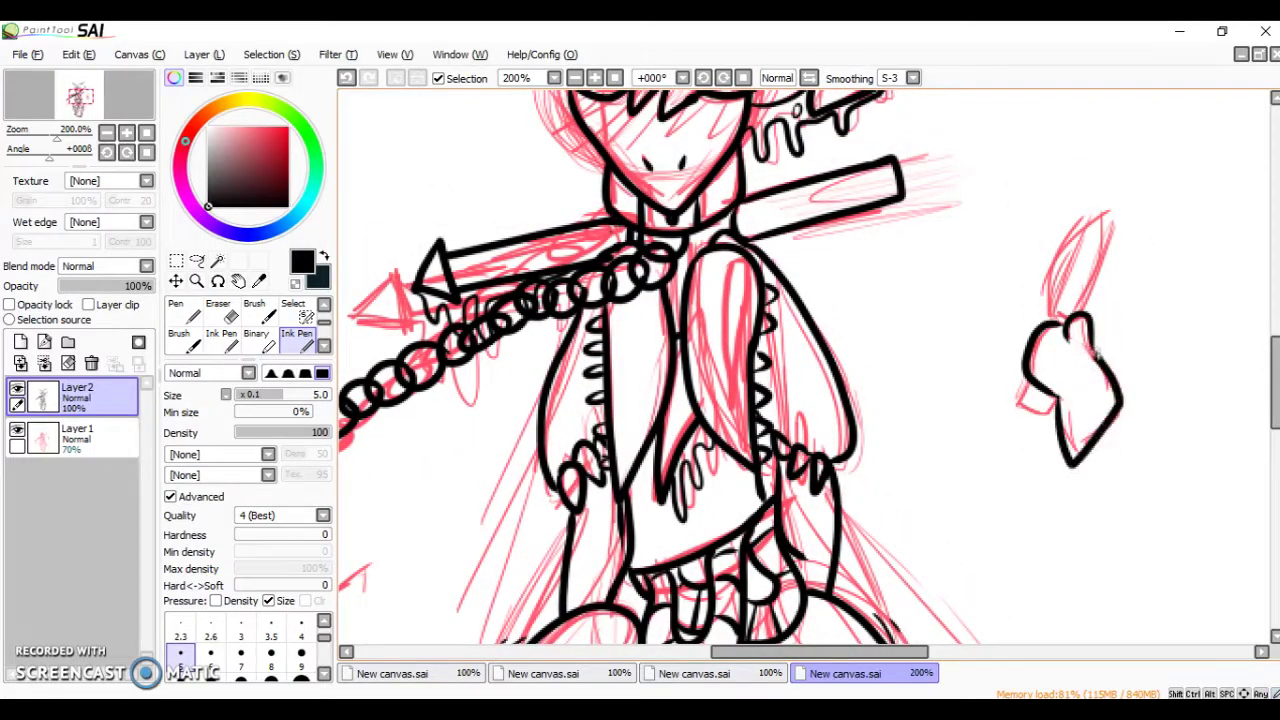
left_click_drag(1058, 312, 1066, 318)
mouse_move(700, 350)
left_mouse_down()
mouse_move(790, 530)
mouse_move(800, 300)
mouse_move(870, 190)
left_mouse_up()
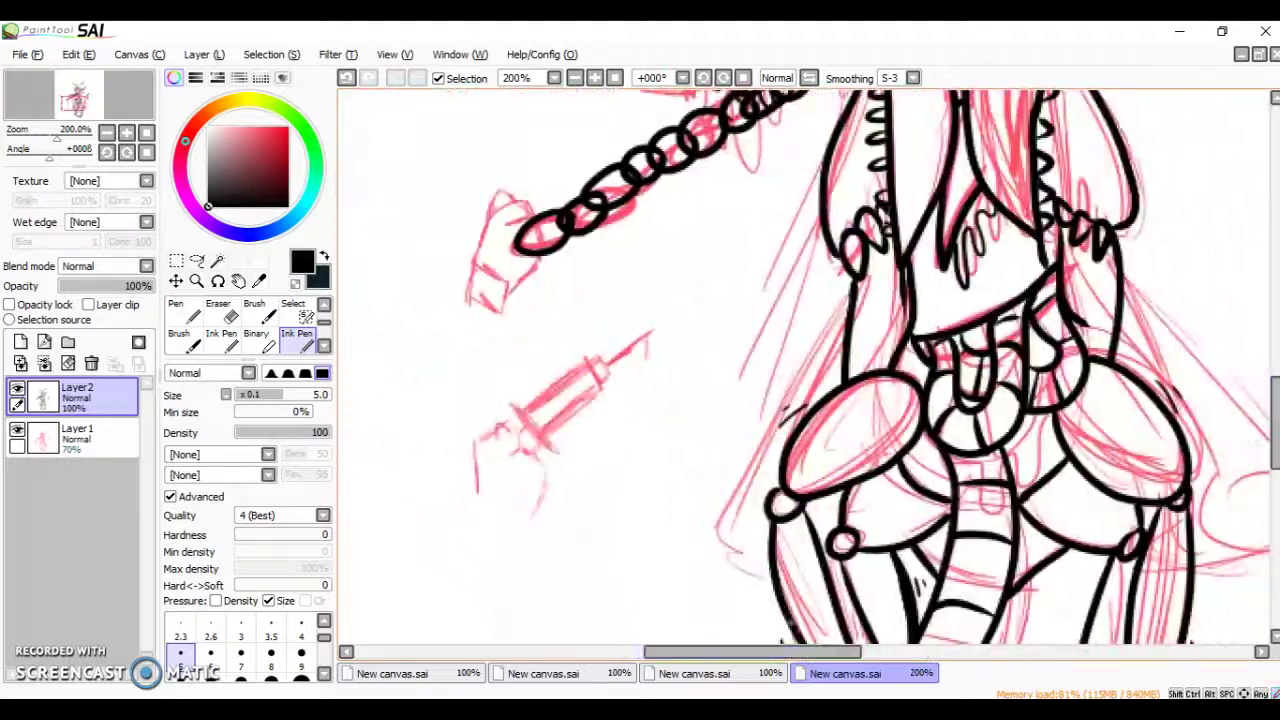
mouse_move(479, 494)
left_mouse_down()
mouse_move(519, 458)
mouse_move(540, 496)
left_mouse_up()
key("ctrl+z")
key("ctrl+z")
- Ink drips hanging from the knife blade and from the cut wrist of the hand holding it
left_click_drag(800, 200, 635, 530)
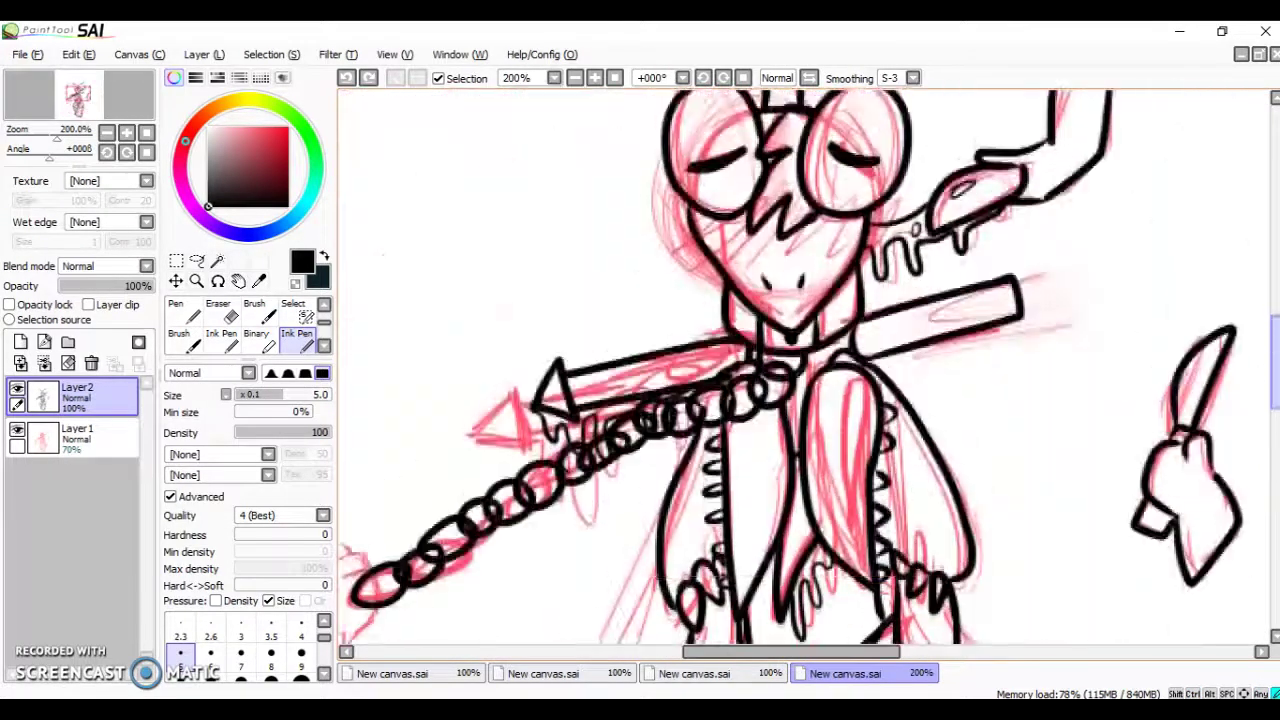
scroll(800, 366, "up", 3)
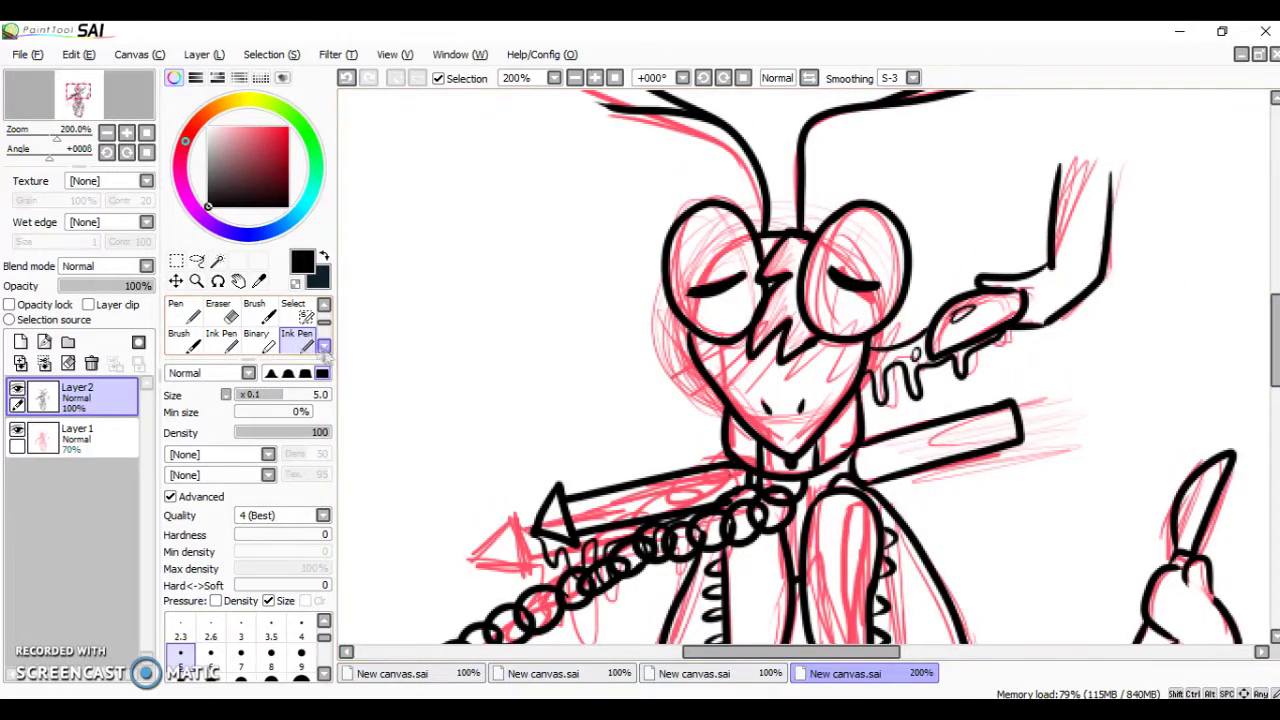
key("e")
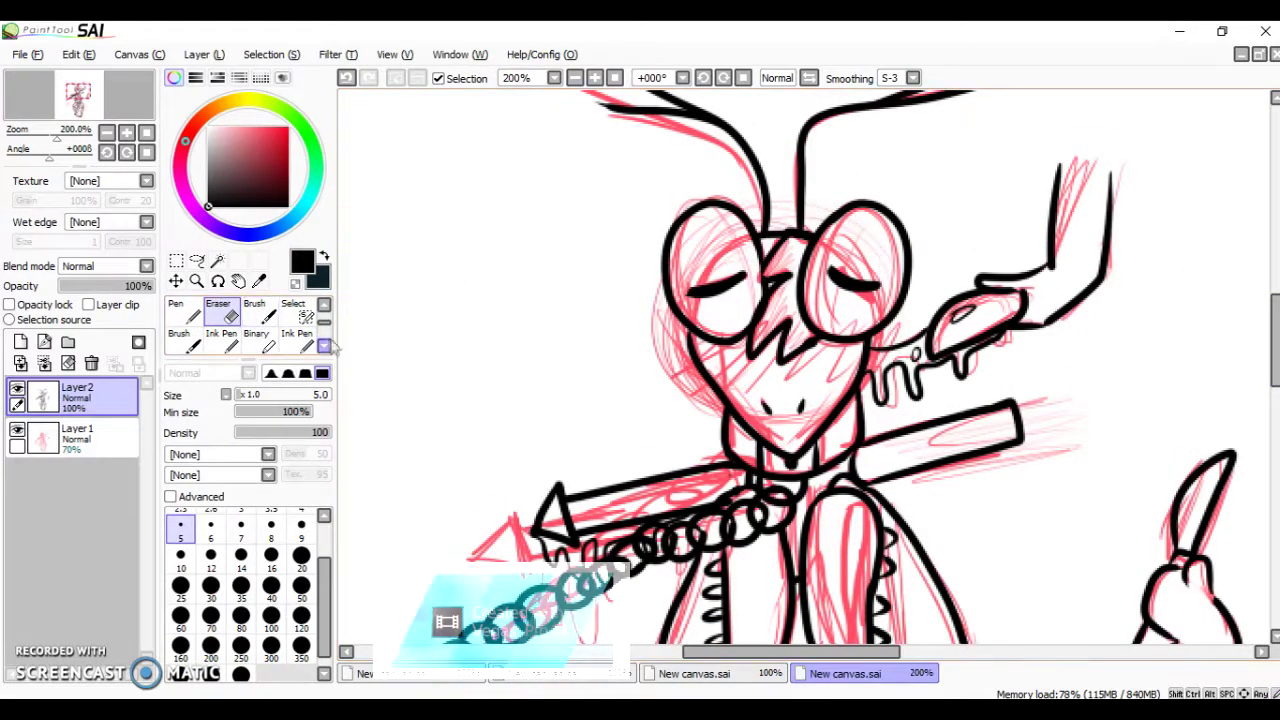
key("n")
scroll(1262, 380, "down", 8)
scroll(1262, 380, "down", 4)
scroll(1262, 380, "up", 4)
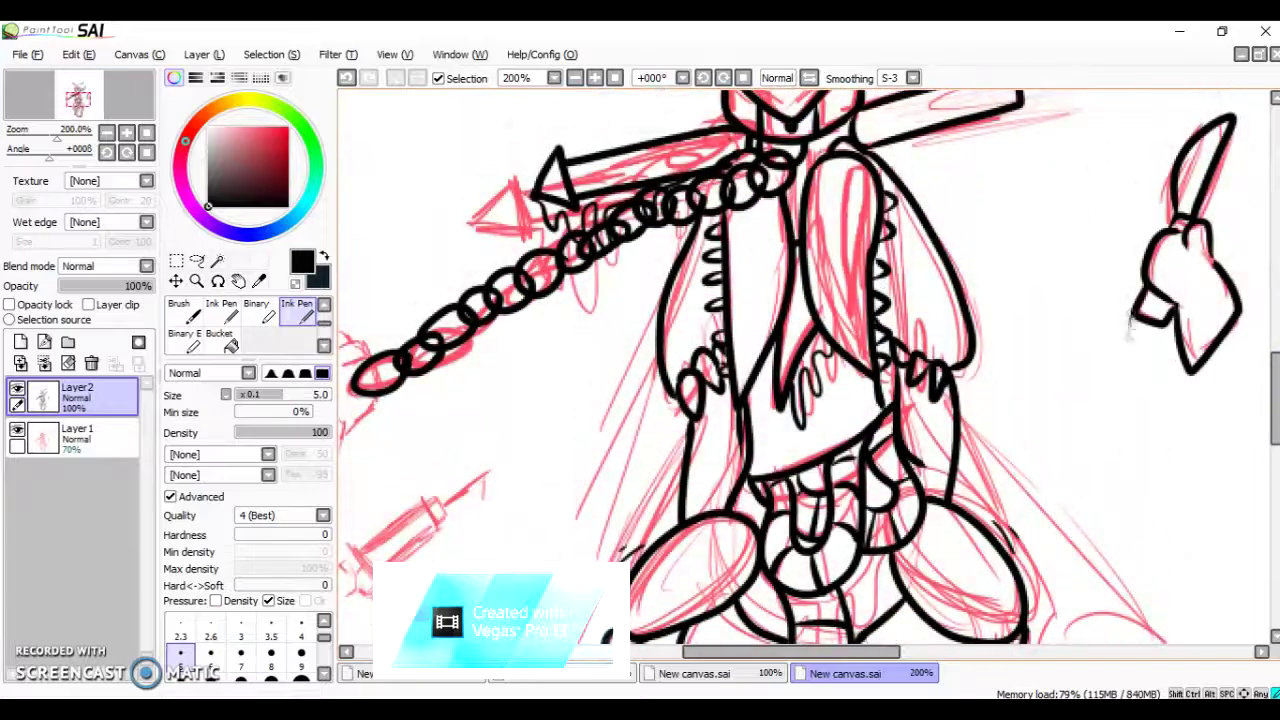
scroll(1190, 385, "up", 4)
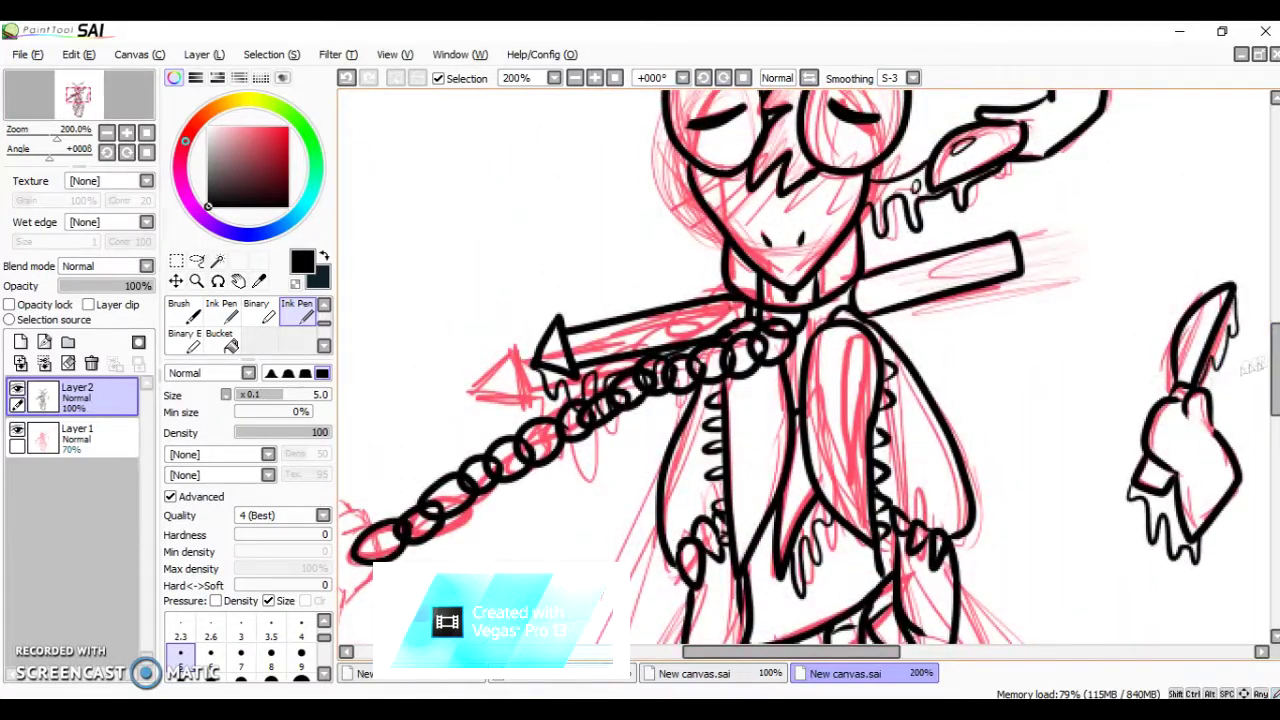
scroll(1252, 366, "down", 5)
scroll(1252, 366, "up", 8)
scroll(1256, 352, "down", 2)
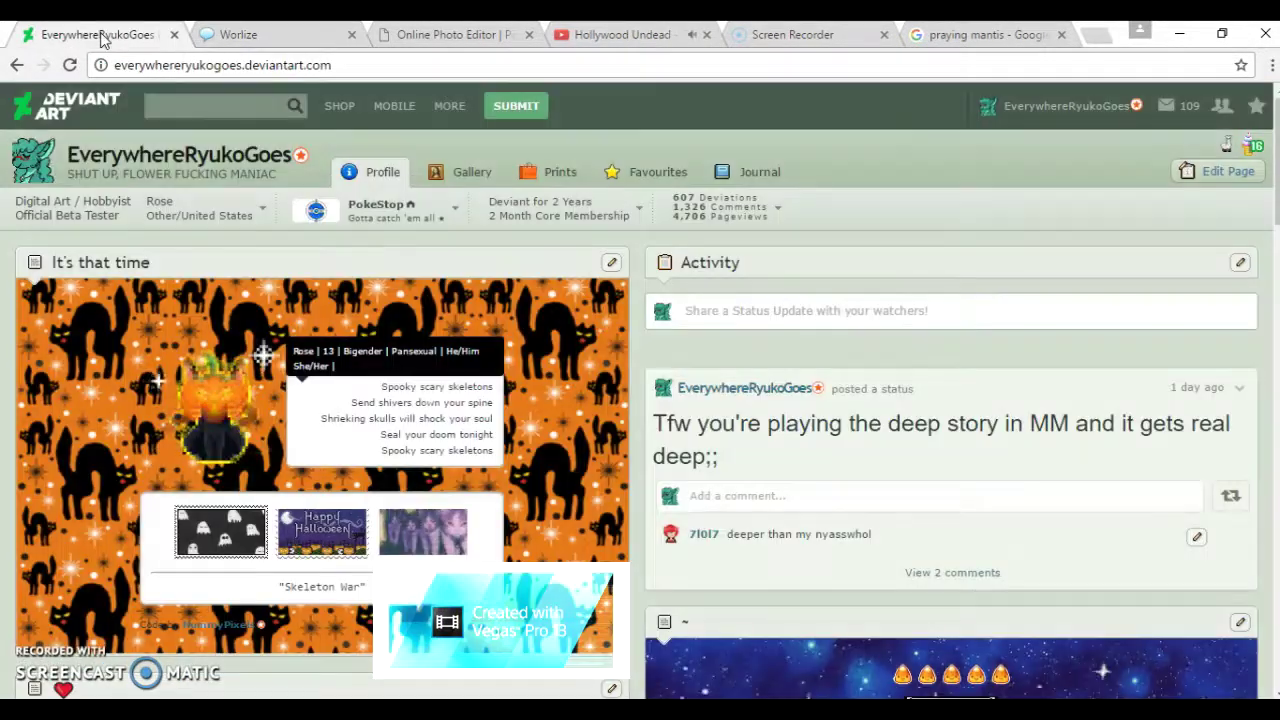
- Switch to DeviantArt in the browser and look through all notifications
mouse_move(1177, 152)
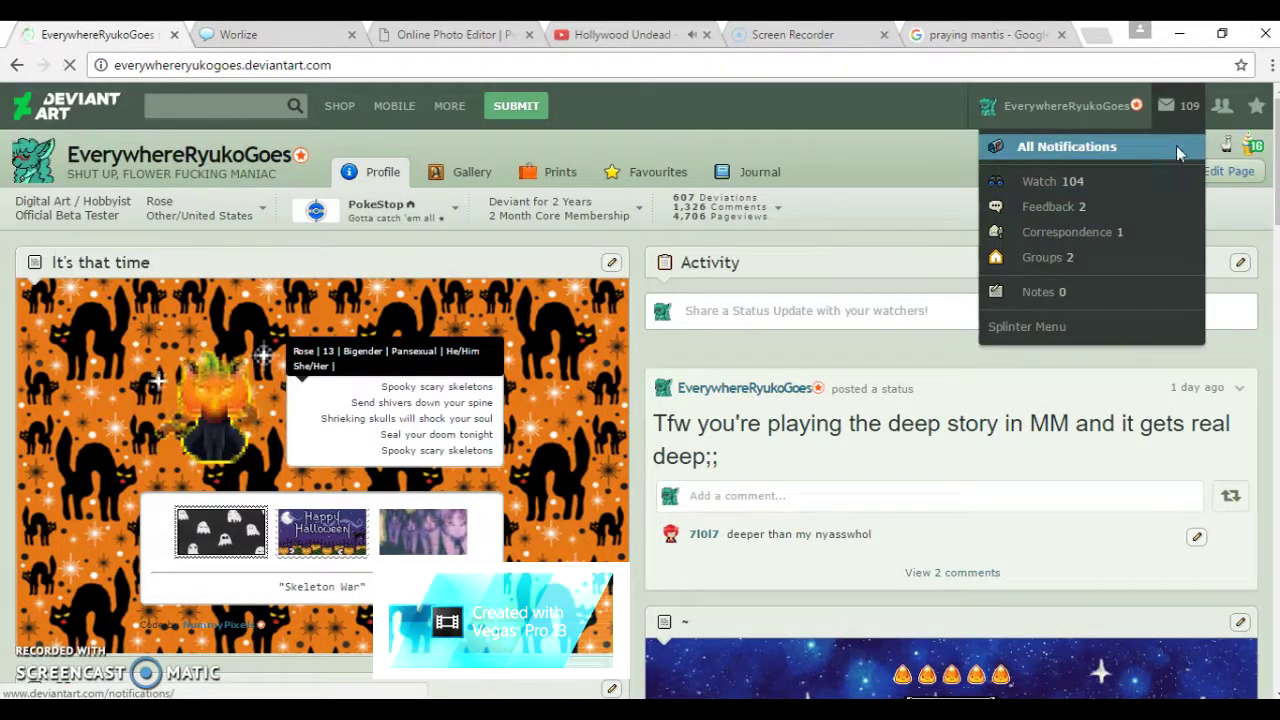
left_click(1177, 150)
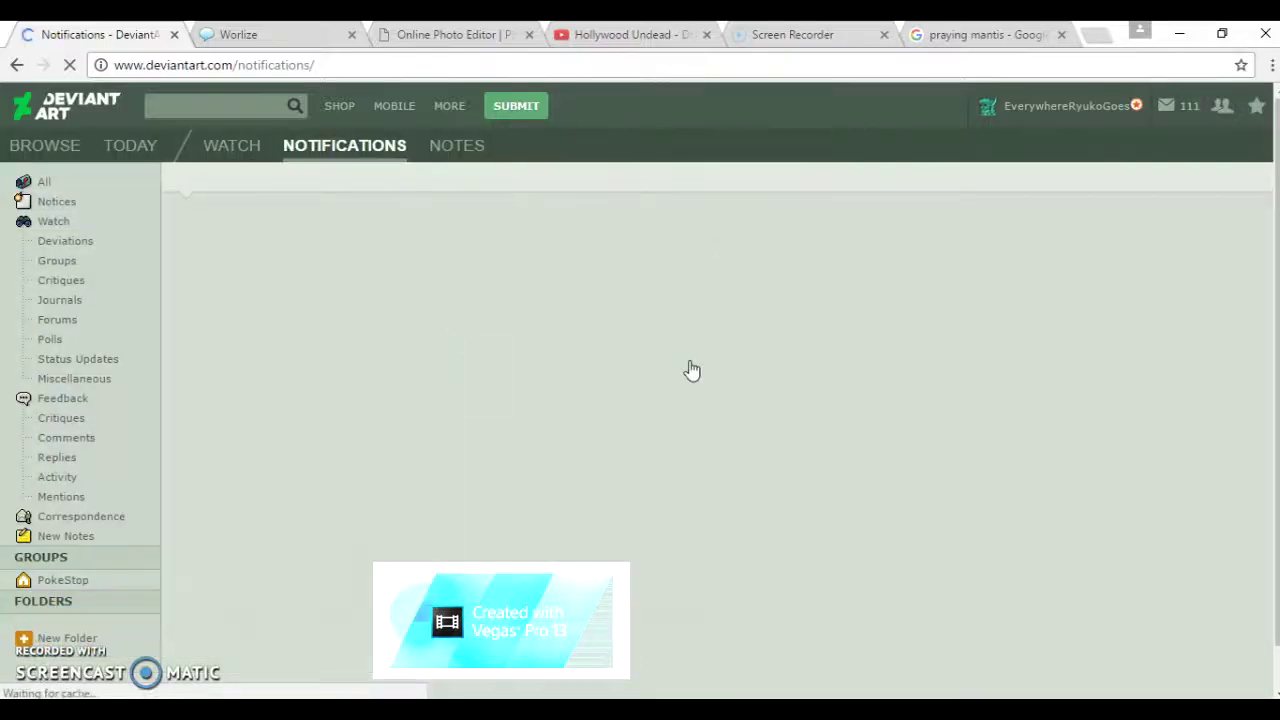
scroll(971, 346, "down", 20)
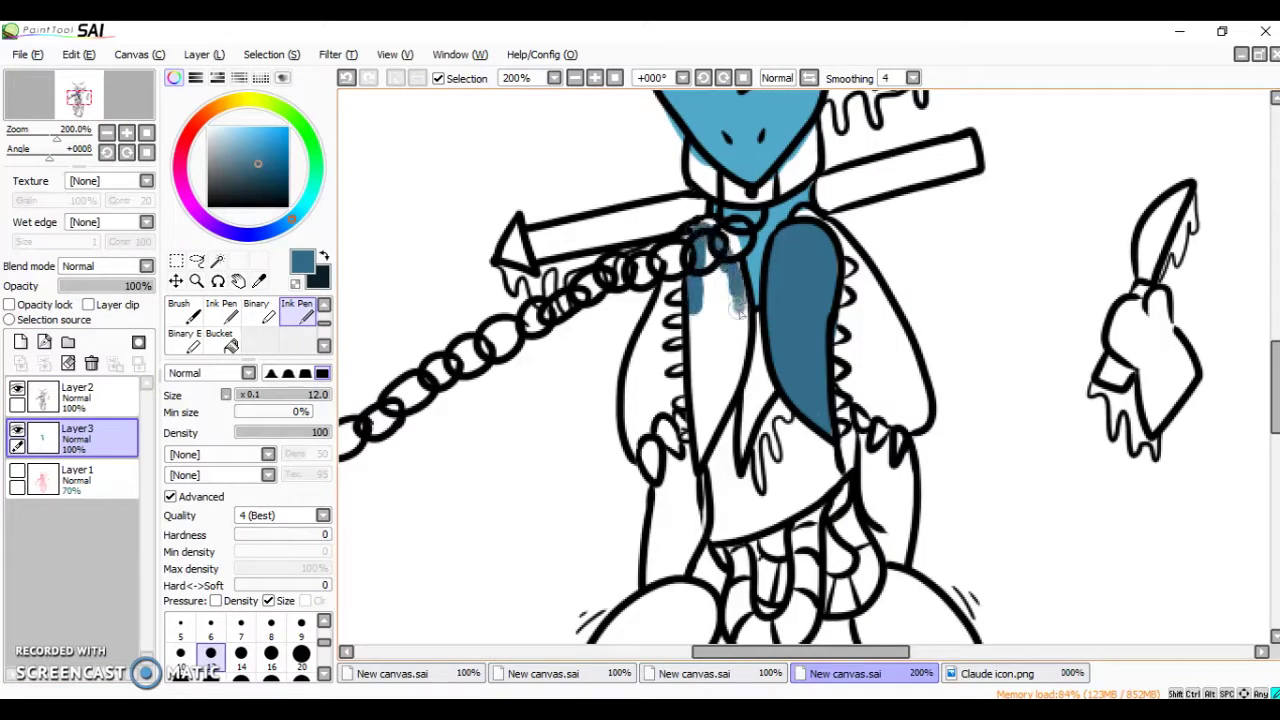
- Paint the jacket's front panel and sleeves dark blue on Layer3 with the Ink Pen at size 12
left_click_drag(720, 272, 736, 300)
mouse_move(702, 452)
left_mouse_down()
mouse_move(716, 394)
mouse_move(712, 306)
left_mouse_up()
mouse_move(690, 245)
left_mouse_down()
mouse_move(642, 345)
mouse_move(628, 440)
left_mouse_up()
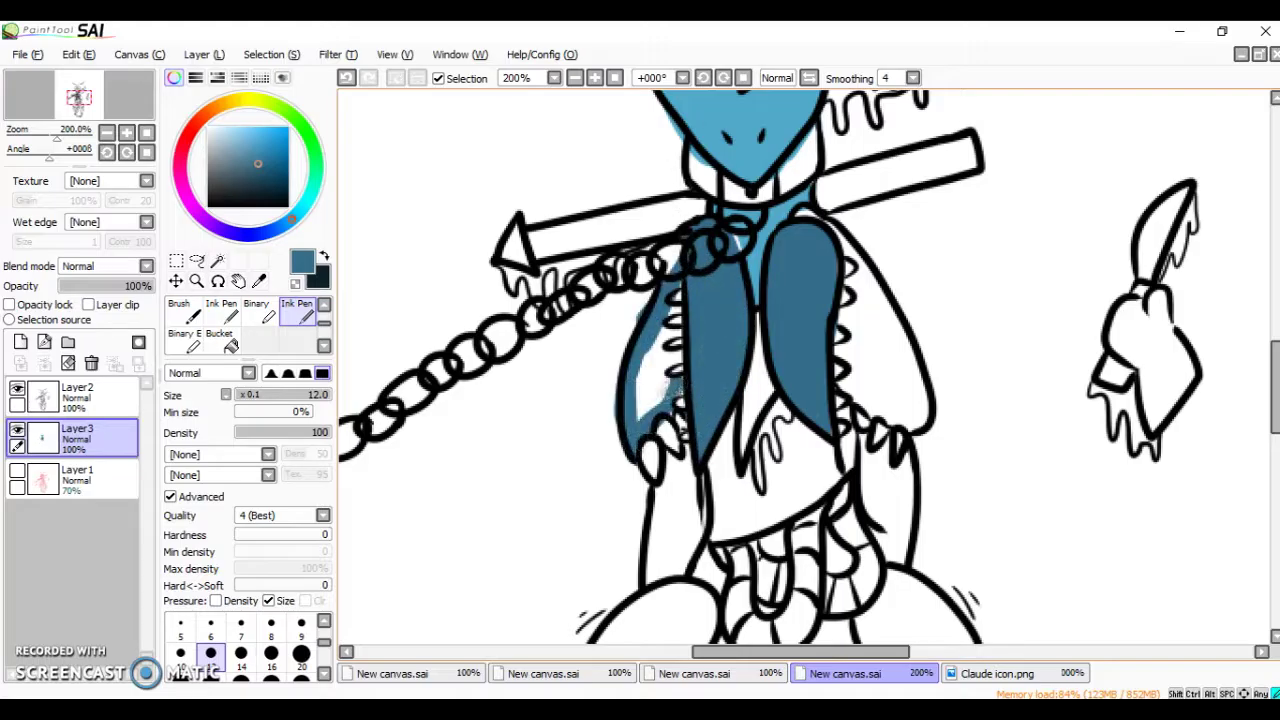
left_click_drag(666, 383, 663, 385)
mouse_move(806, 218)
left_mouse_down()
mouse_move(920, 430)
mouse_move(845, 380)
mouse_move(845, 300)
left_mouse_up()
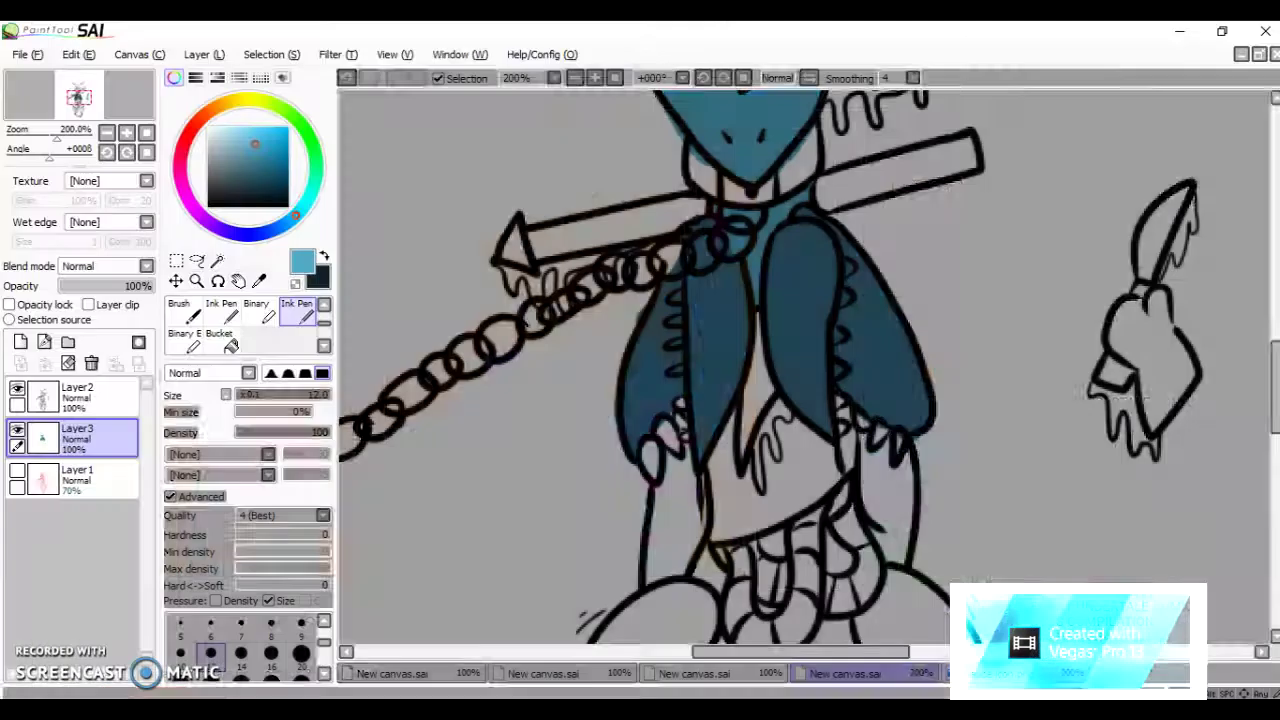
- Paint the bare torso below the jacket light blue on Layer3 with the Ink Pen at size 9
scroll(800, 370, "down", 2)
scroll(800, 370, "up", 2)
scroll(800, 370, "down", 3)
mouse_move(714, 275)
left_mouse_down()
mouse_move(702, 325)
mouse_move(722, 305)
mouse_move(718, 350)
left_mouse_up()
left_click(301, 624)
left_click_drag(718, 350, 810, 330)
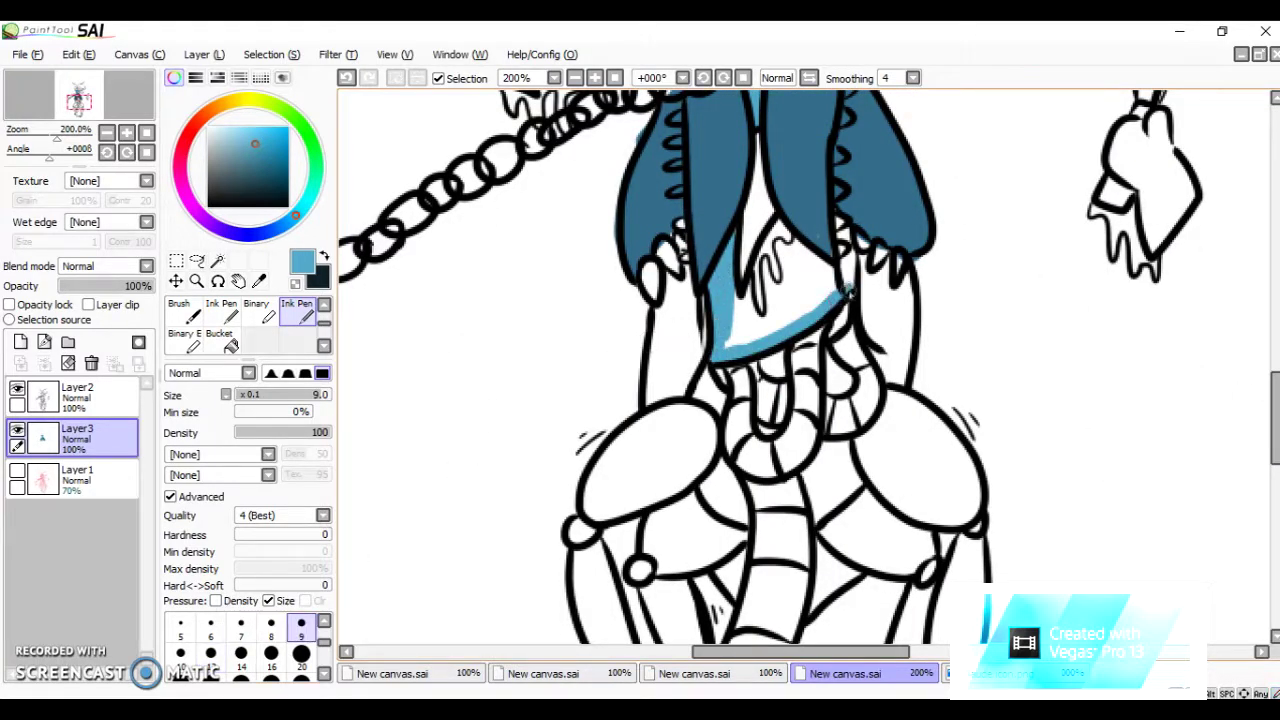
left_click_drag(845, 230, 728, 332)
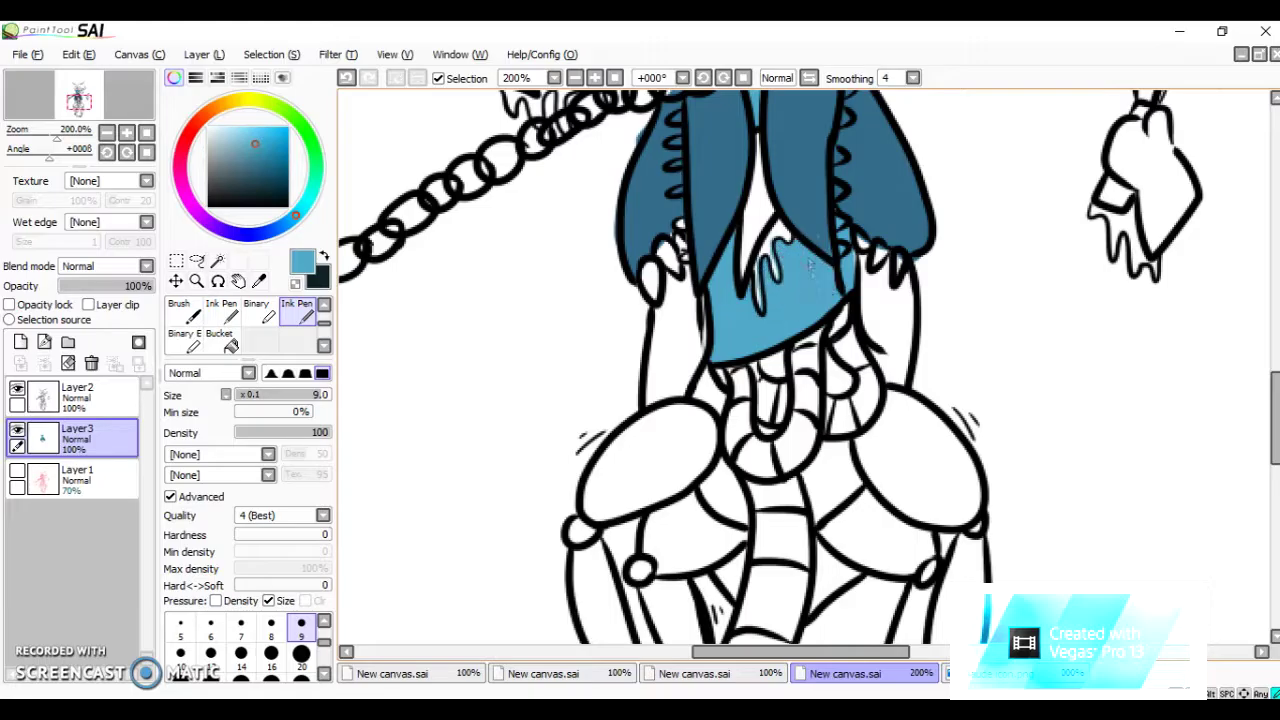
- Paint the outer left thigh, knee joint and lower leg light blue on Layer3 with the Ink Pen at size 12
scroll(810, 265, "up", 3)
scroll(692, 315, "down", 4)
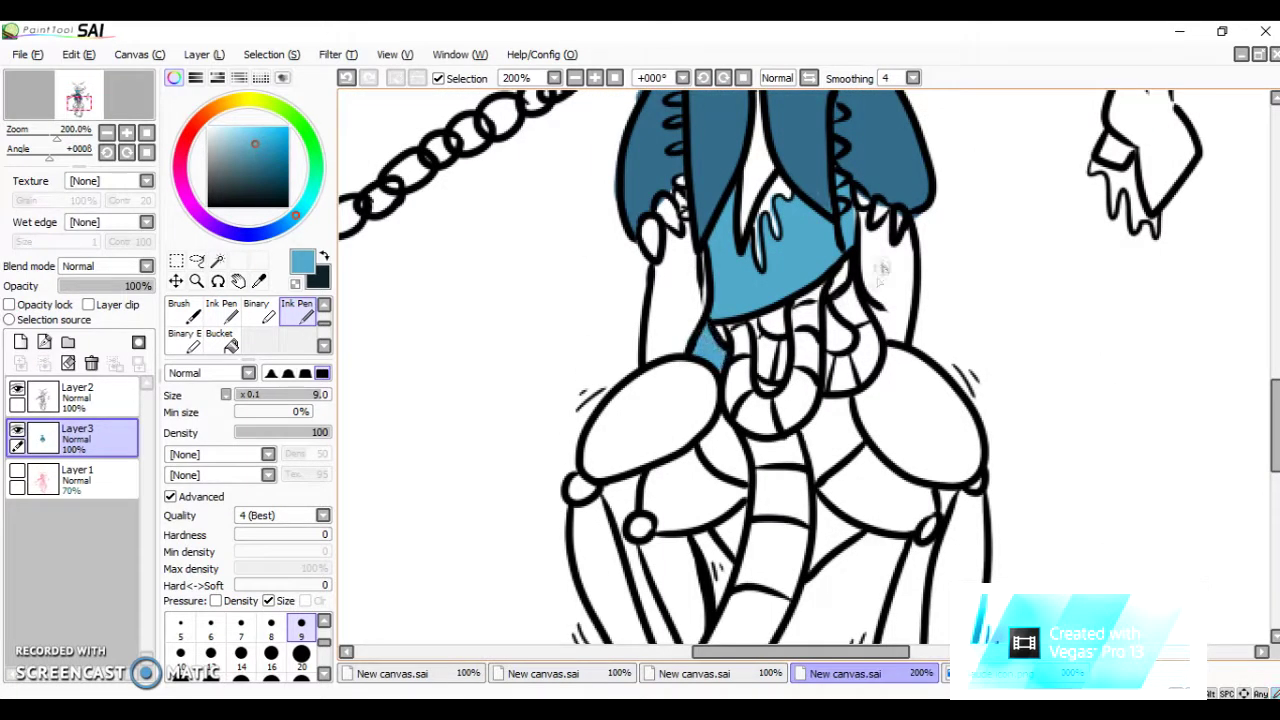
scroll(880, 320, "down", 3)
left_click(210, 653)
left_click_drag(670, 252, 600, 320)
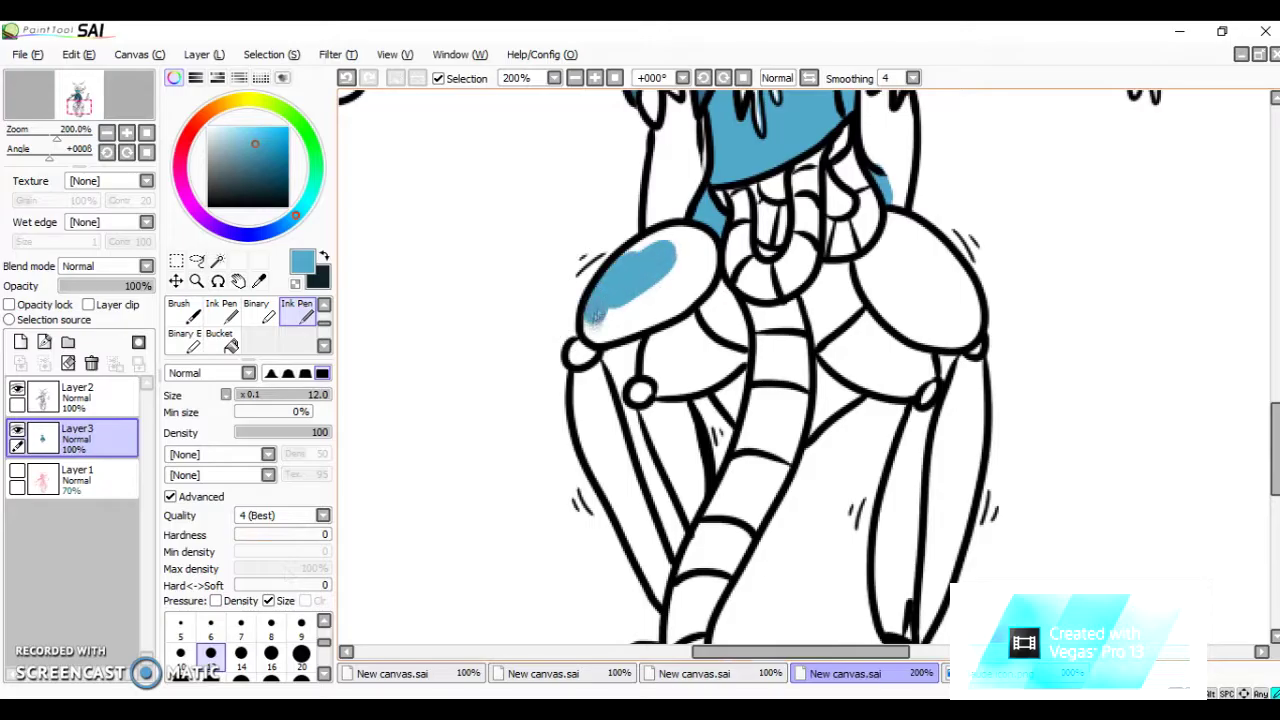
left_click_drag(695, 272, 610, 335)
mouse_move(686, 305)
left_mouse_down()
mouse_move(615, 290)
mouse_move(612, 330)
mouse_move(582, 348)
mouse_move(599, 478)
mouse_move(640, 515)
left_mouse_up()
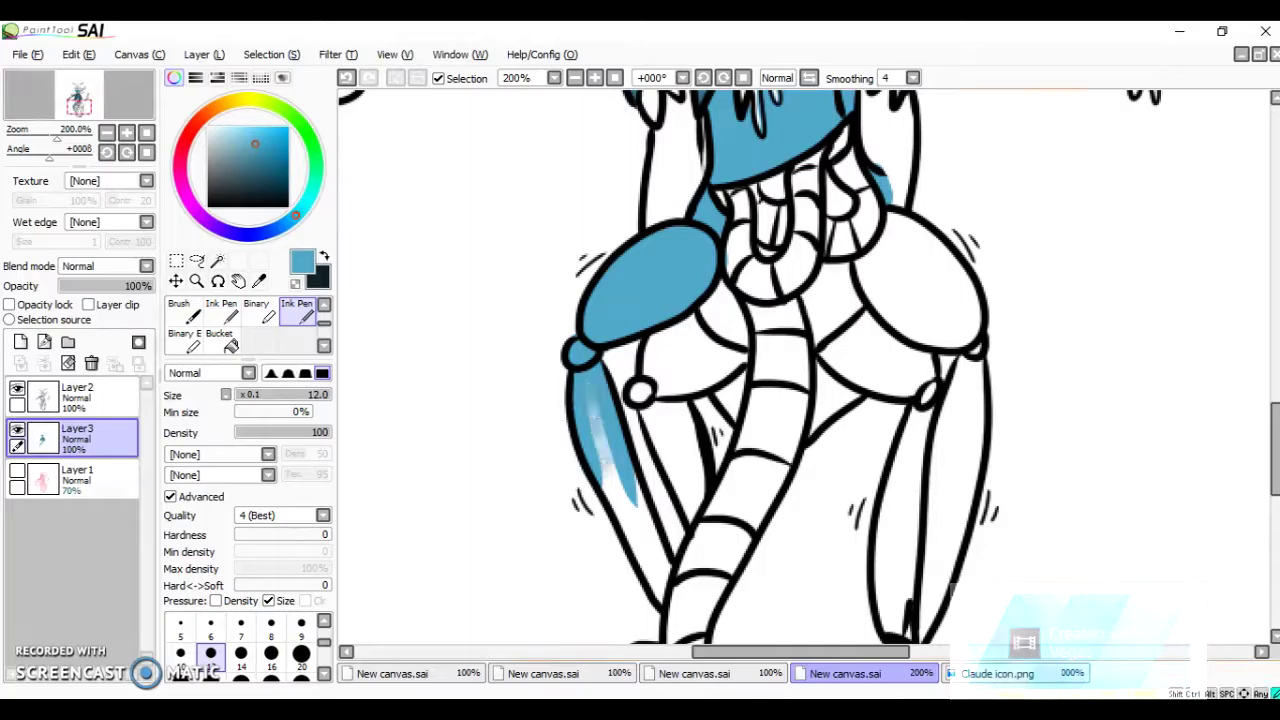
mouse_move(600, 420)
left_mouse_down()
mouse_move(638, 555)
mouse_move(643, 530)
left_mouse_up()
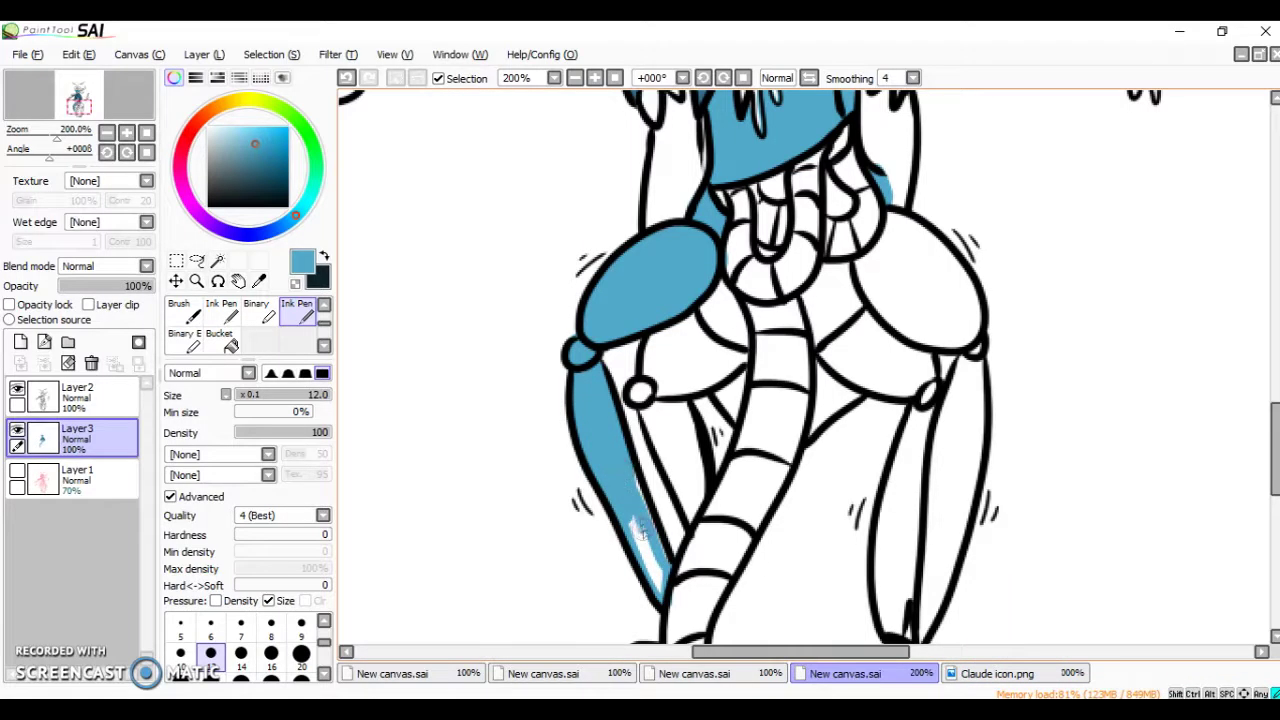
- Paint the inner left leg, the pelvis and both legs on the right side light blue at size 12
mouse_move(630, 390)
left_mouse_down()
mouse_move(690, 323)
mouse_move(740, 358)
mouse_move(667, 365)
mouse_move(676, 401)
left_mouse_up()
mouse_move(716, 312)
left_mouse_down()
mouse_move(810, 320)
mouse_move(858, 272)
left_mouse_up()
mouse_move(845, 343)
left_mouse_down()
mouse_move(900, 395)
mouse_move(870, 240)
mouse_move(975, 335)
mouse_move(875, 240)
mouse_move(945, 320)
left_mouse_up()
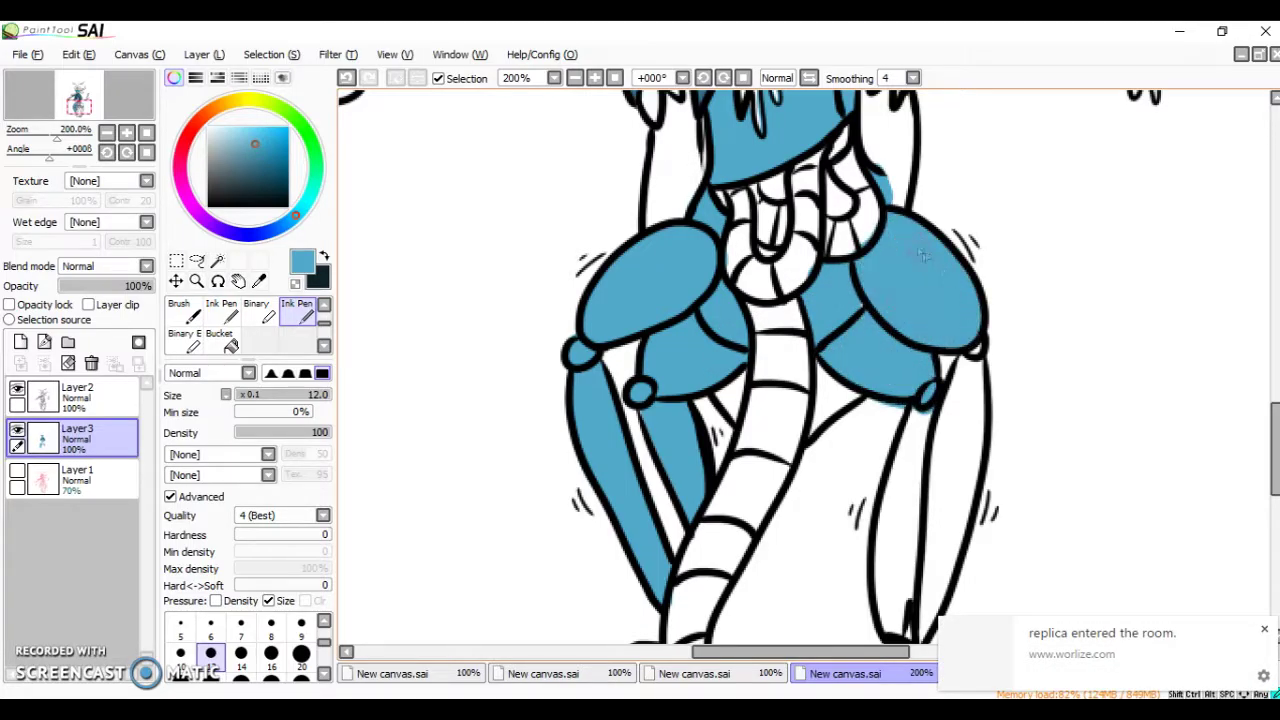
scroll(780, 370, "down", 3)
mouse_move(965, 215)
left_mouse_down()
mouse_move(925, 500)
mouse_move(885, 400)
mouse_move(935, 265)
mouse_move(910, 430)
mouse_move(918, 380)
left_mouse_up()
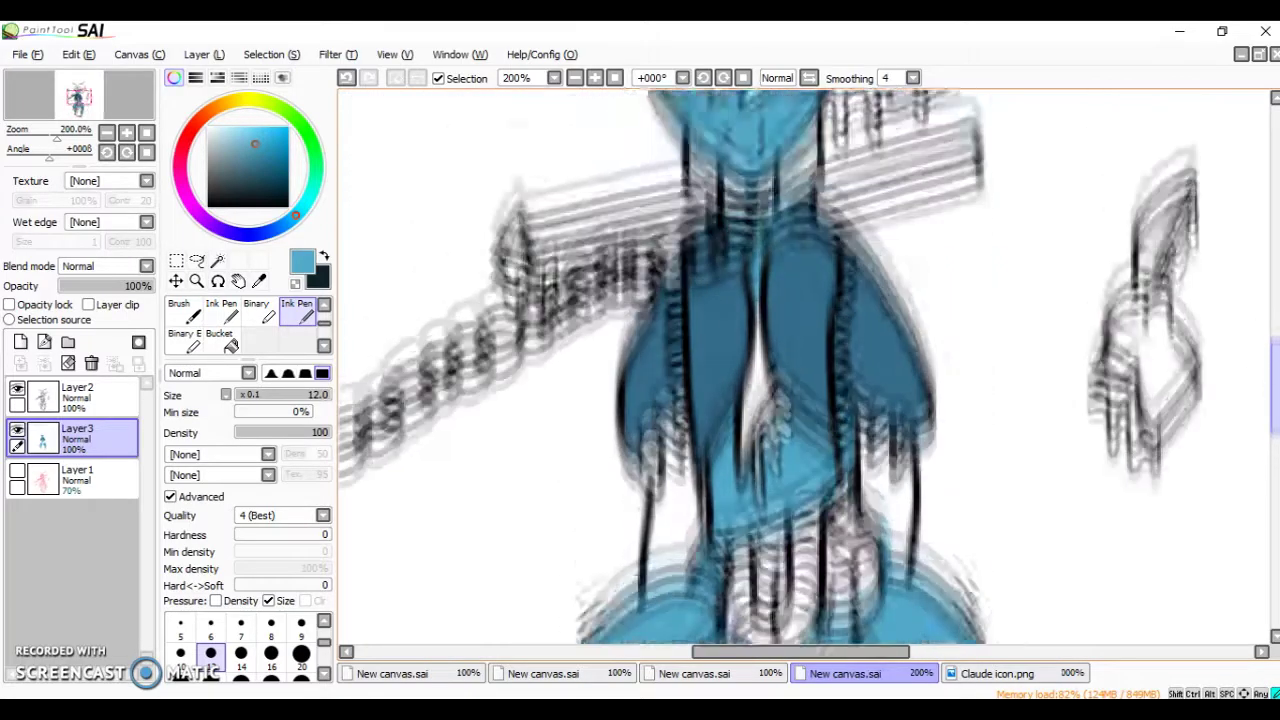
- Paint both arms below the jacket sleeves and the small wedge under the right inner thigh light blue
scroll(900, 390, "up", 9)
mouse_move(655, 410)
left_mouse_down()
mouse_move(654, 533)
mouse_move(675, 526)
mouse_move(680, 446)
left_mouse_up()
mouse_move(860, 390)
left_mouse_down()
mouse_move(895, 500)
mouse_move(882, 425)
left_mouse_up()
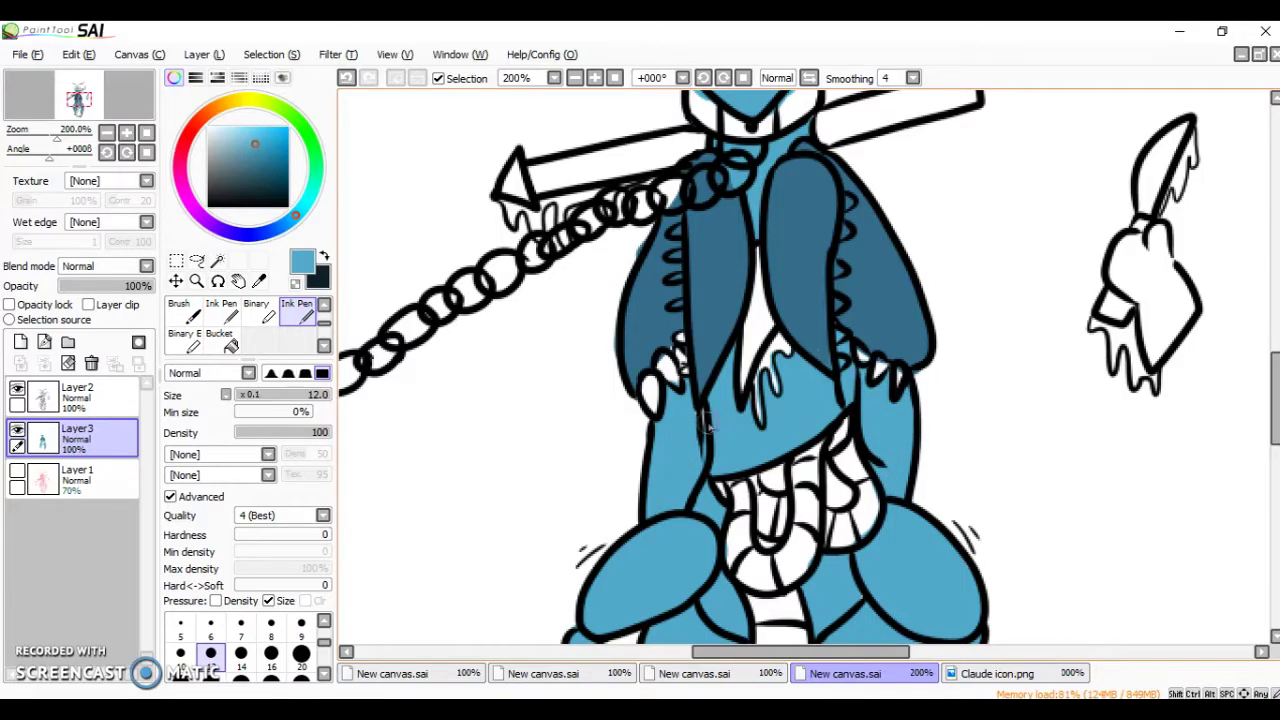
scroll(707, 424, "down", 10)
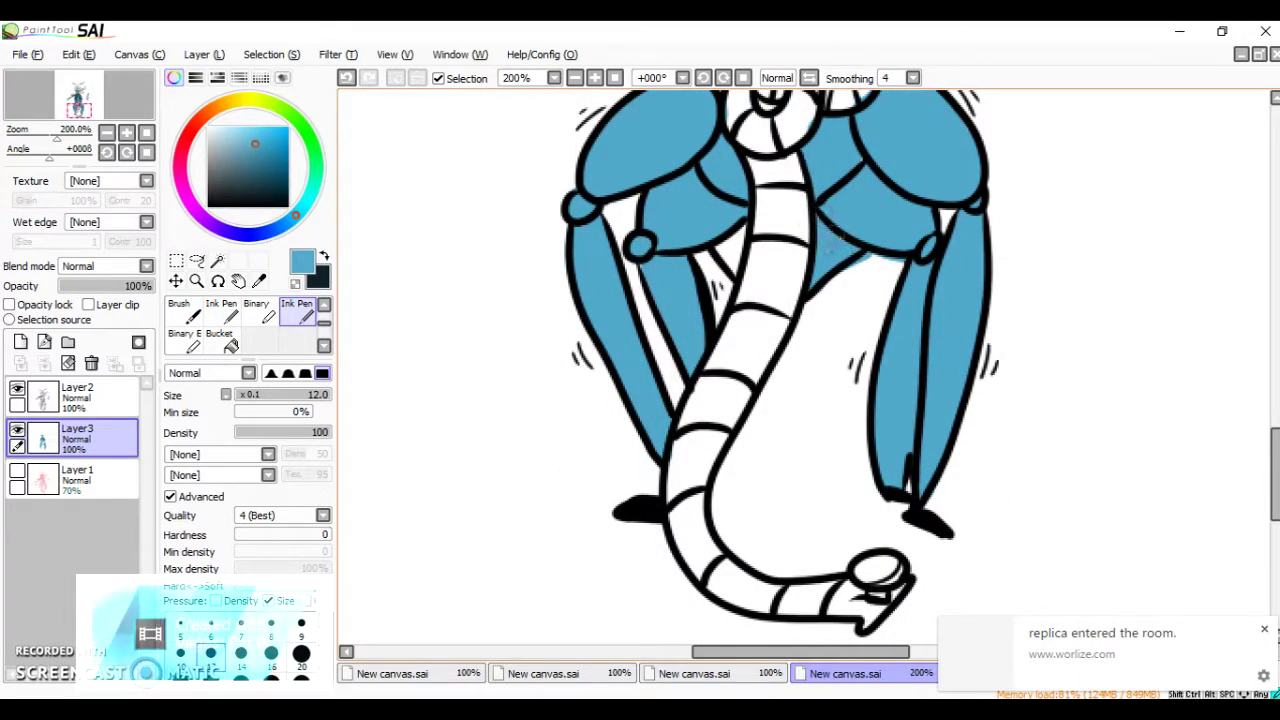
- Paint the areas on both sides of the jaw above the neck black on Layer3 at size 12
scroll(512, 229, "up", 10)
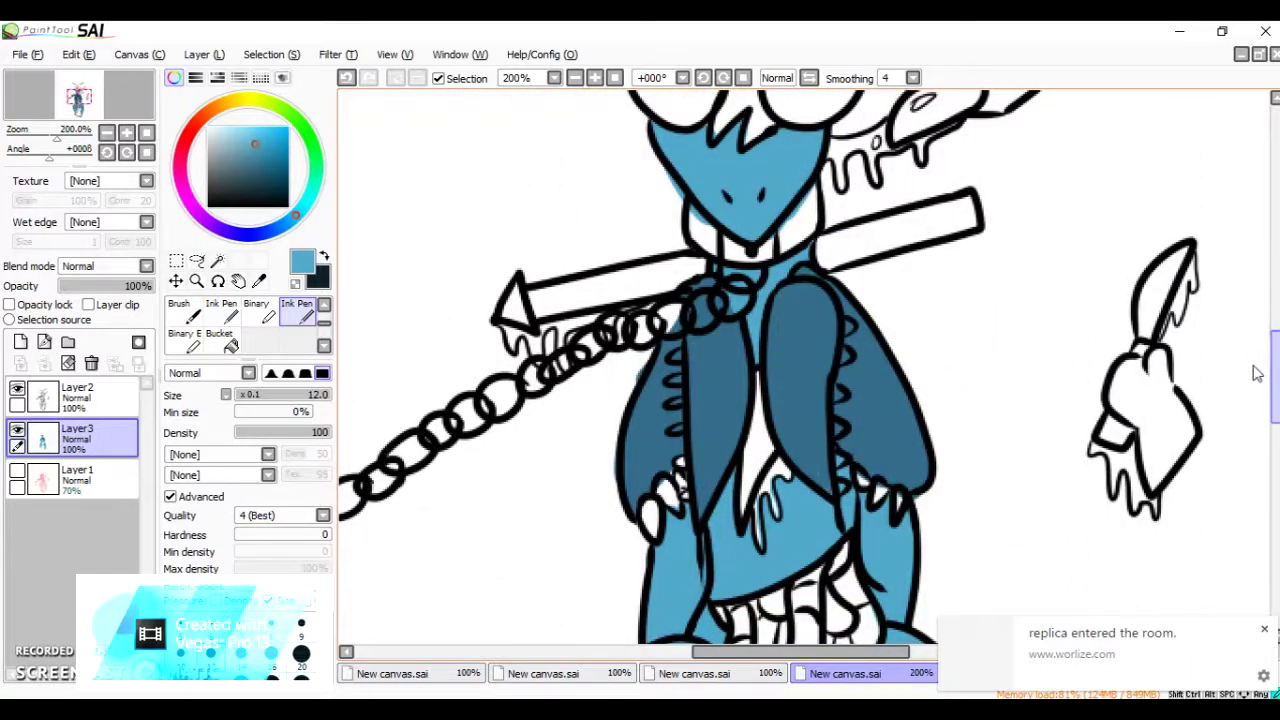
key("x")
left_click_drag(790, 228, 808, 212)
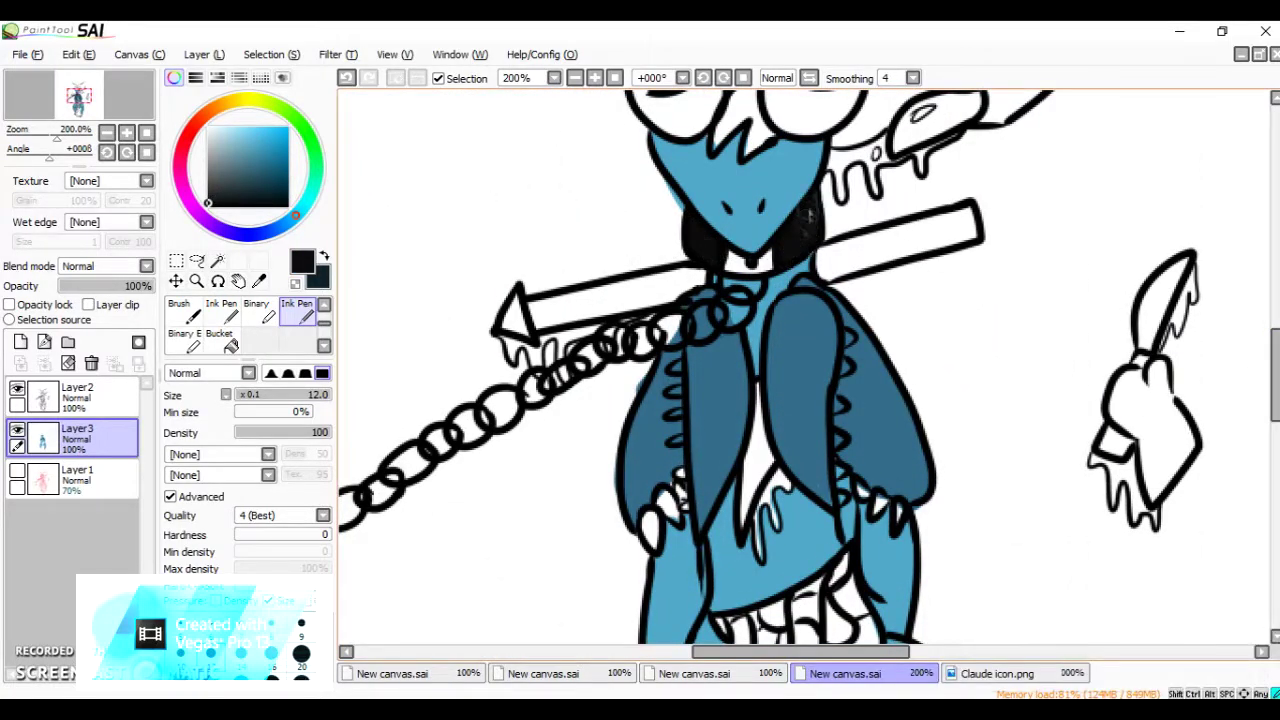
- Using pale blue from the Claude icon.png reference, paint the fingertips and the jacket's edge loops at size 8
scroll(1224, 396, "down", 5)
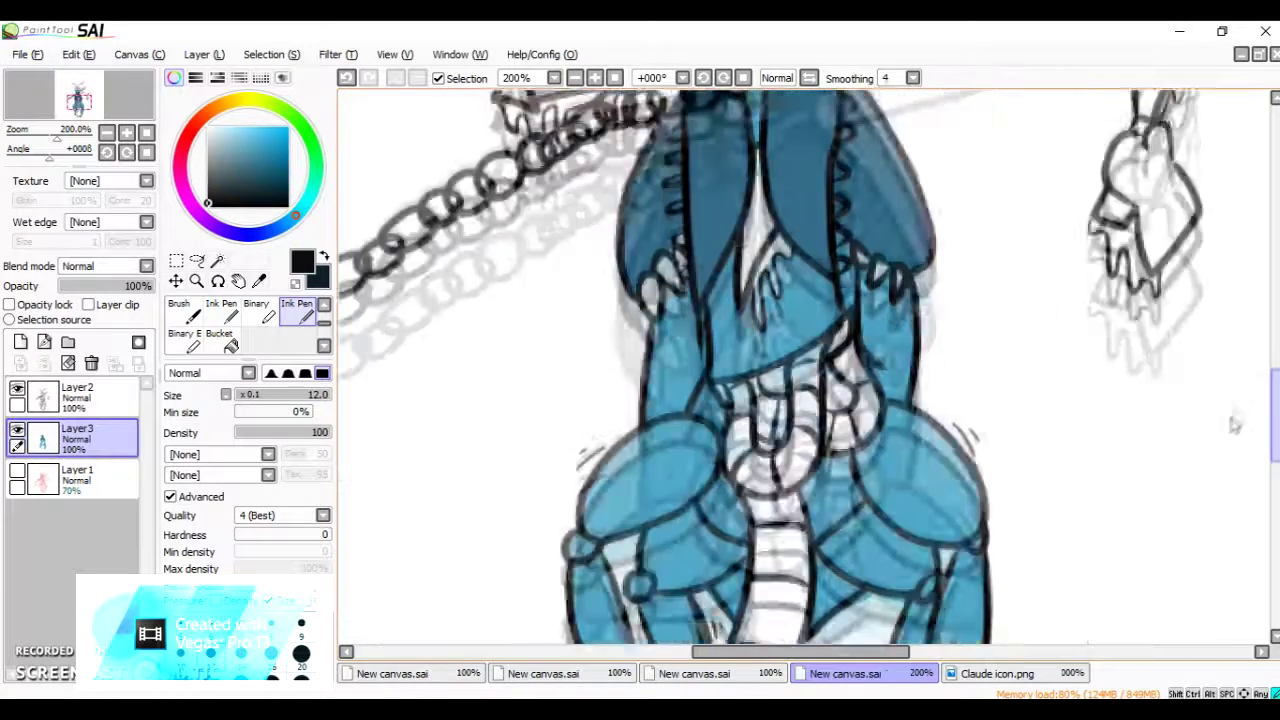
left_click(997, 673)
left_click(845, 673)
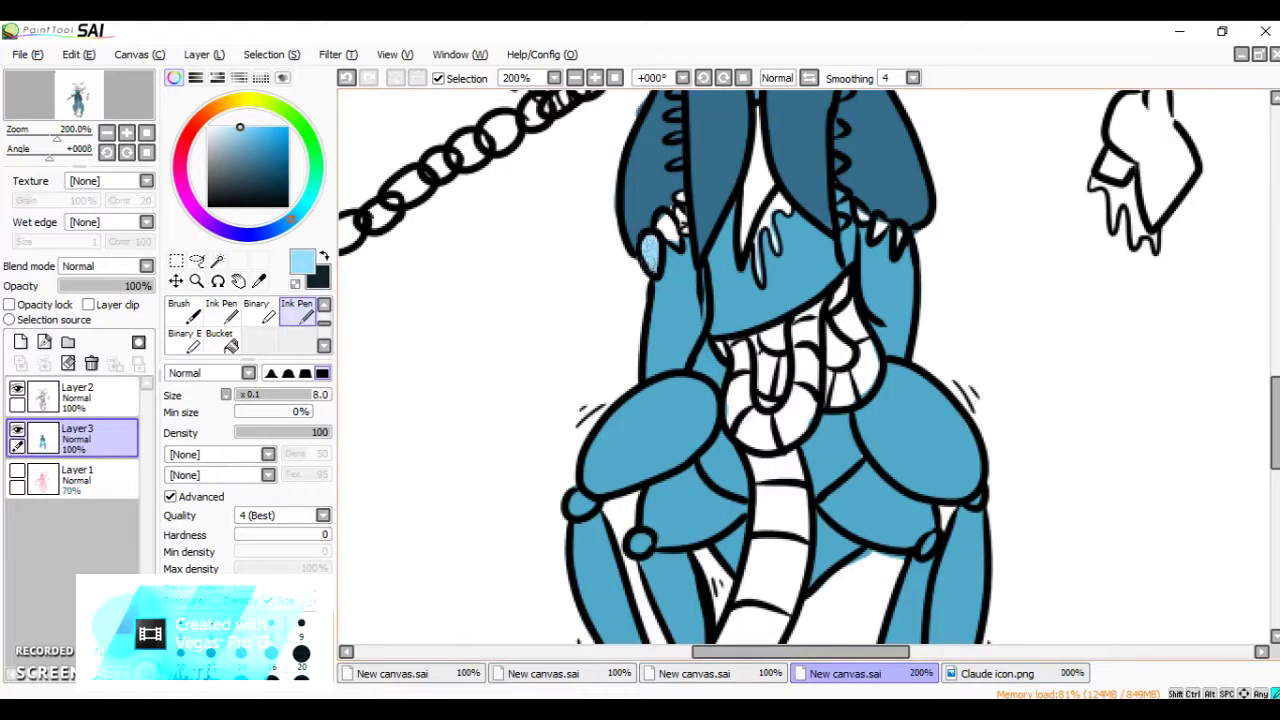
scroll(1260, 410, "up", 3)
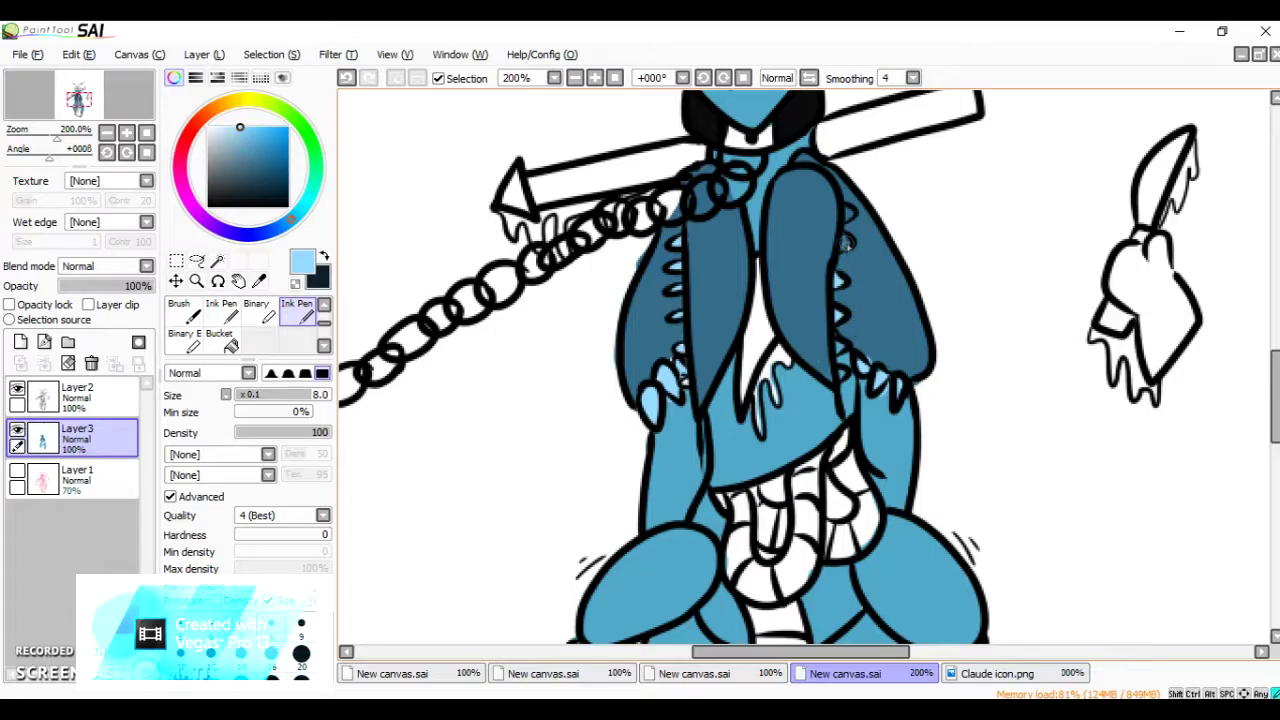
scroll(1250, 430, "down", 3)
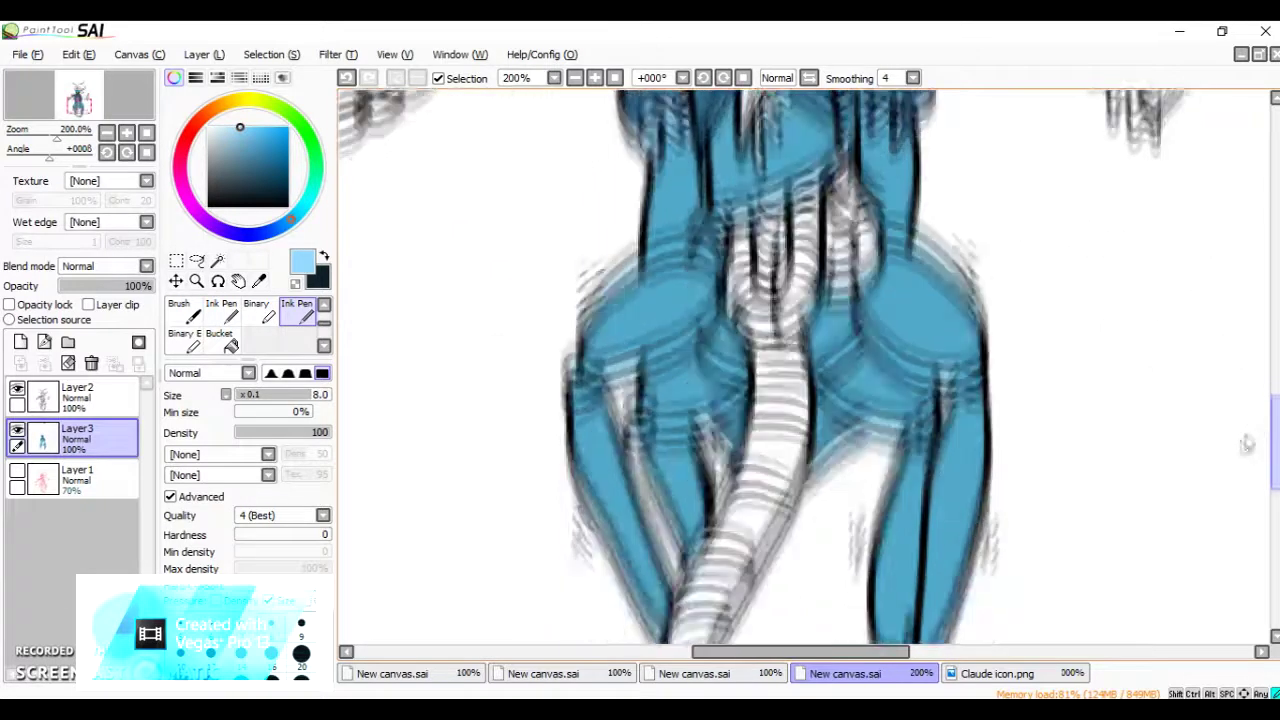
- Paint the arrow shaft on both sides of the neck, including its head, medium grey at size 8
scroll(1258, 380, "up", 7)
left_click(207, 167)
left_click_drag(818, 372, 963, 333)
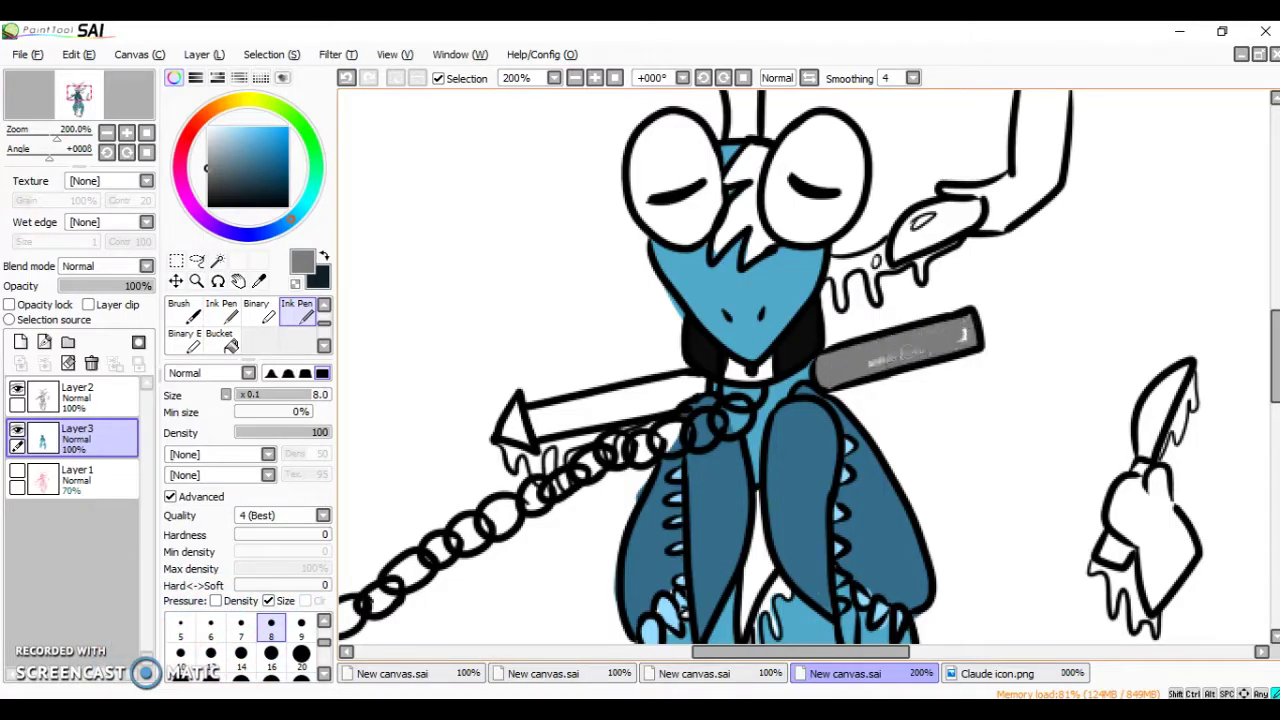
mouse_move(705, 380)
left_mouse_down()
mouse_move(535, 410)
mouse_move(685, 394)
mouse_move(600, 415)
left_mouse_up()
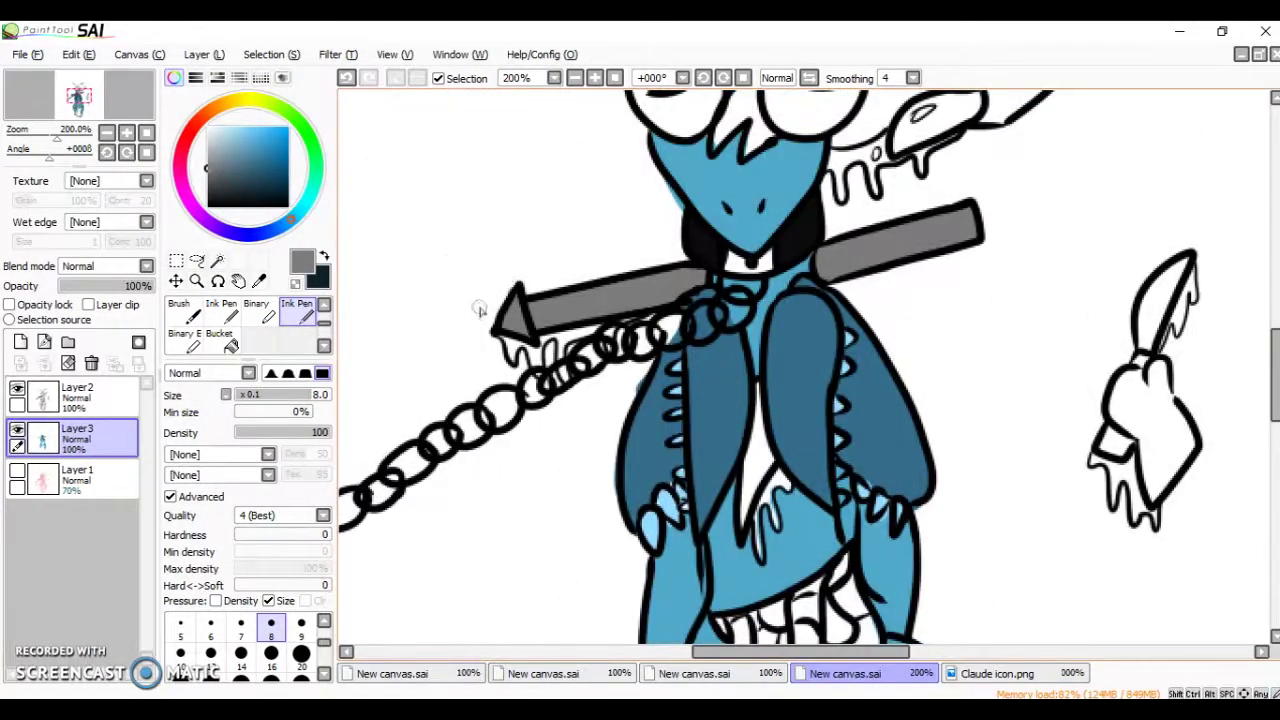
- Open the Goretober day 3 reference image and use its bright red to paint the chest opening and blood on the arrow
left_click(28, 54)
left_click(58, 105)
scroll(605, 205, "down", 5)
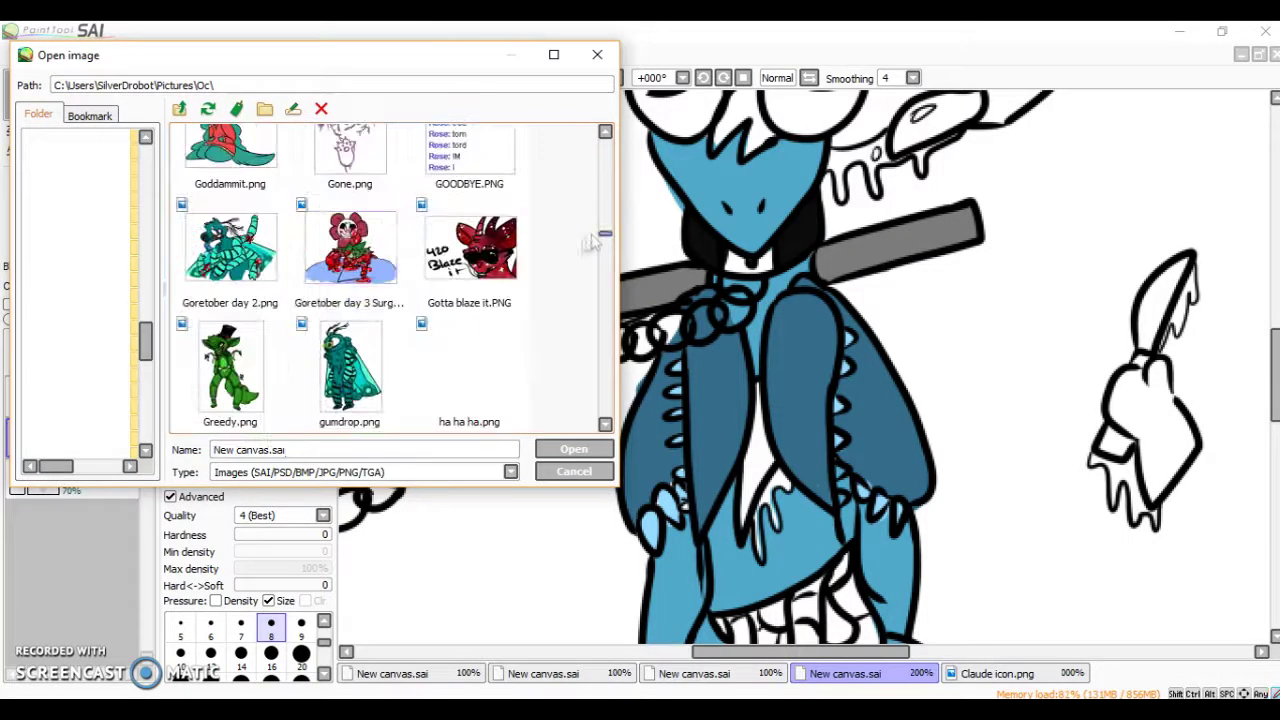
left_click(350, 254)
left_click(574, 449)
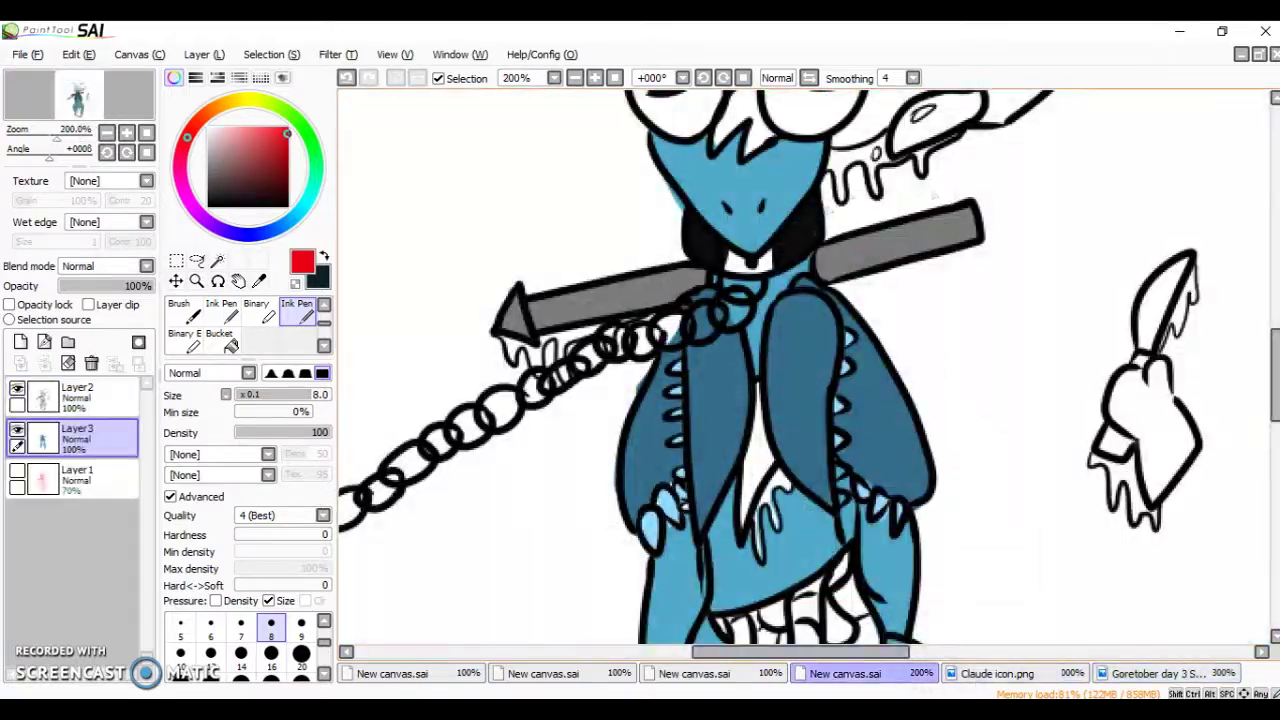
scroll(800, 370, "down", 3)
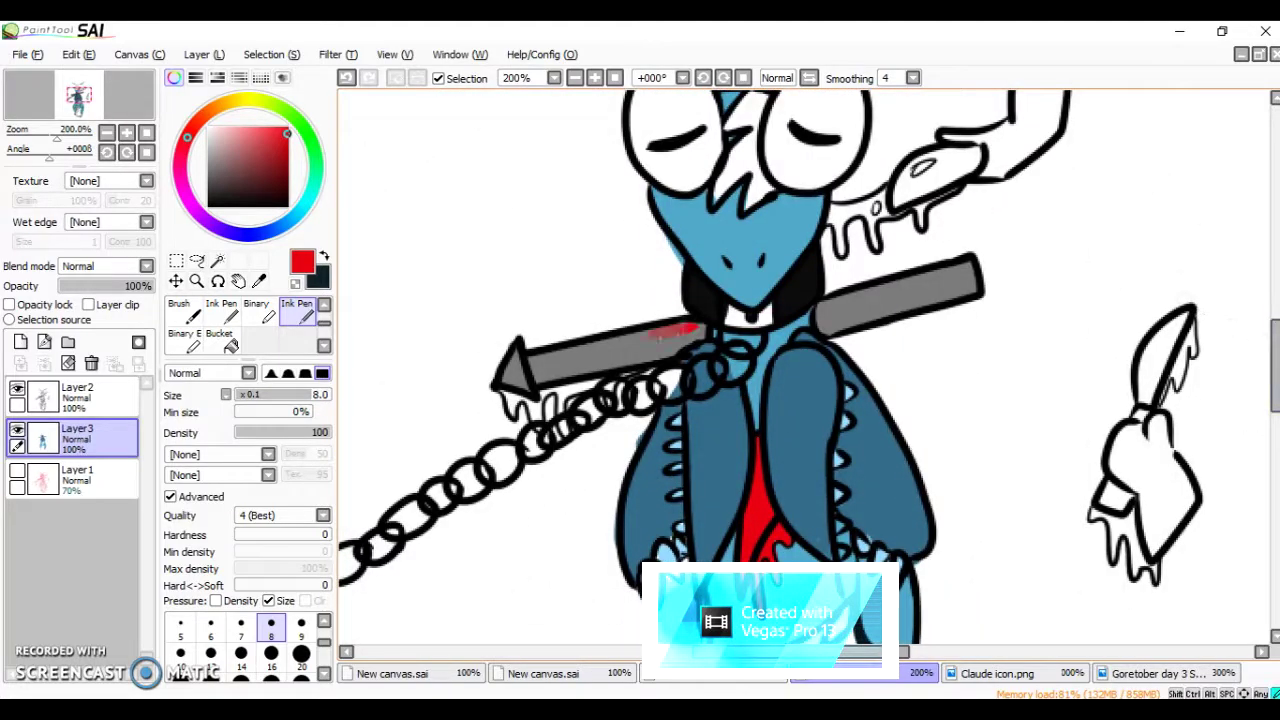
mouse_move(700, 325)
left_mouse_down()
mouse_move(520, 382)
mouse_move(670, 340)
left_mouse_up()
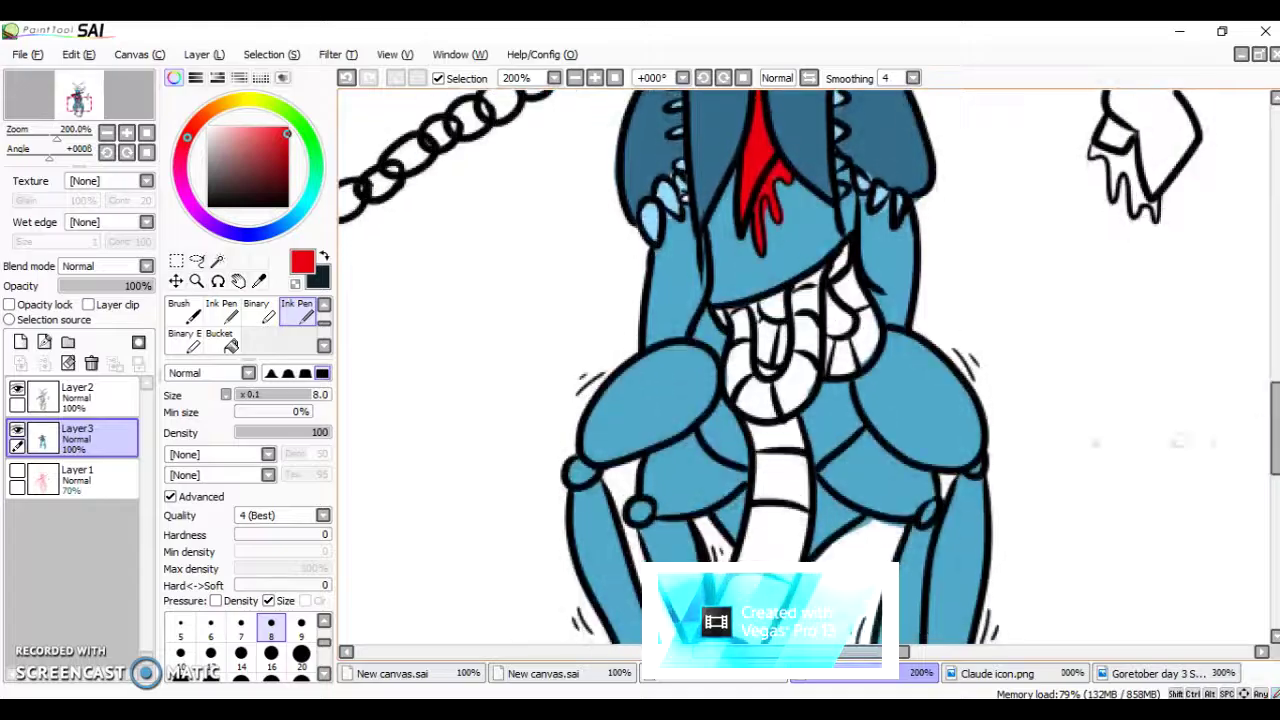
- Using dusty pink from the Goretober day 3 reference, paint the intestine loops hanging below the torso at size 8
left_click(1150, 673)
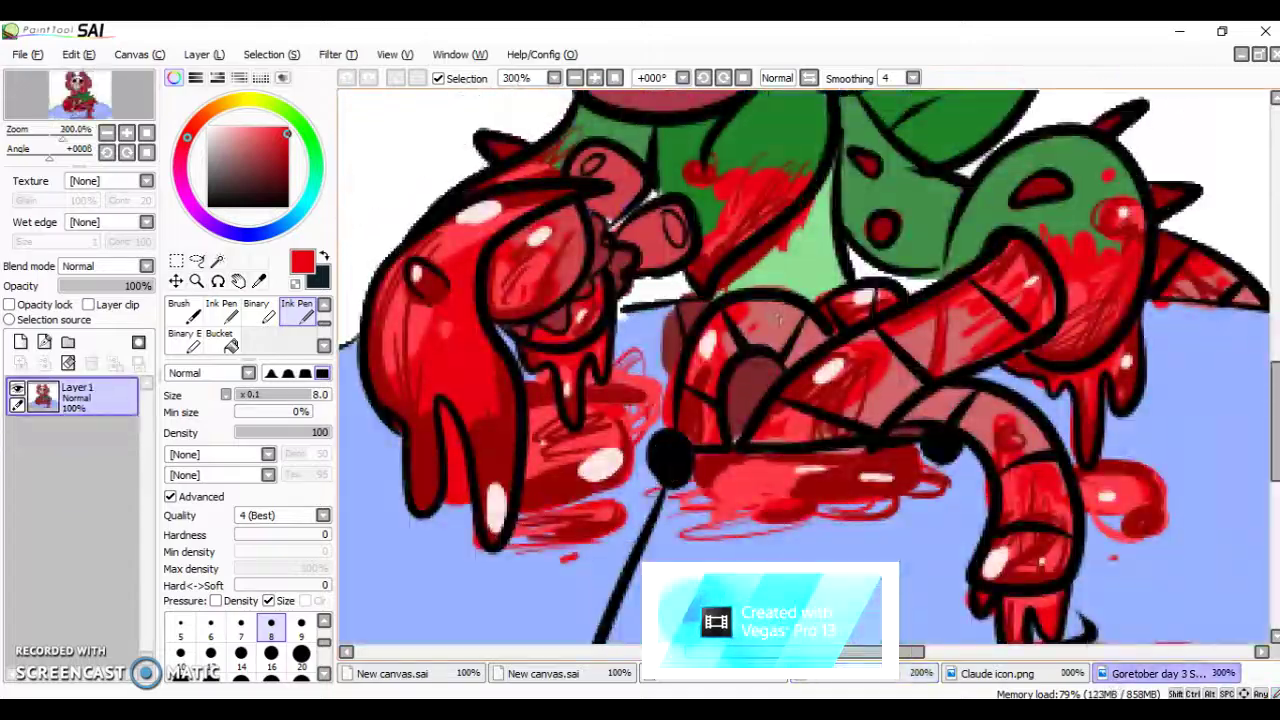
left_click(850, 673)
left_click_drag(724, 306, 745, 318)
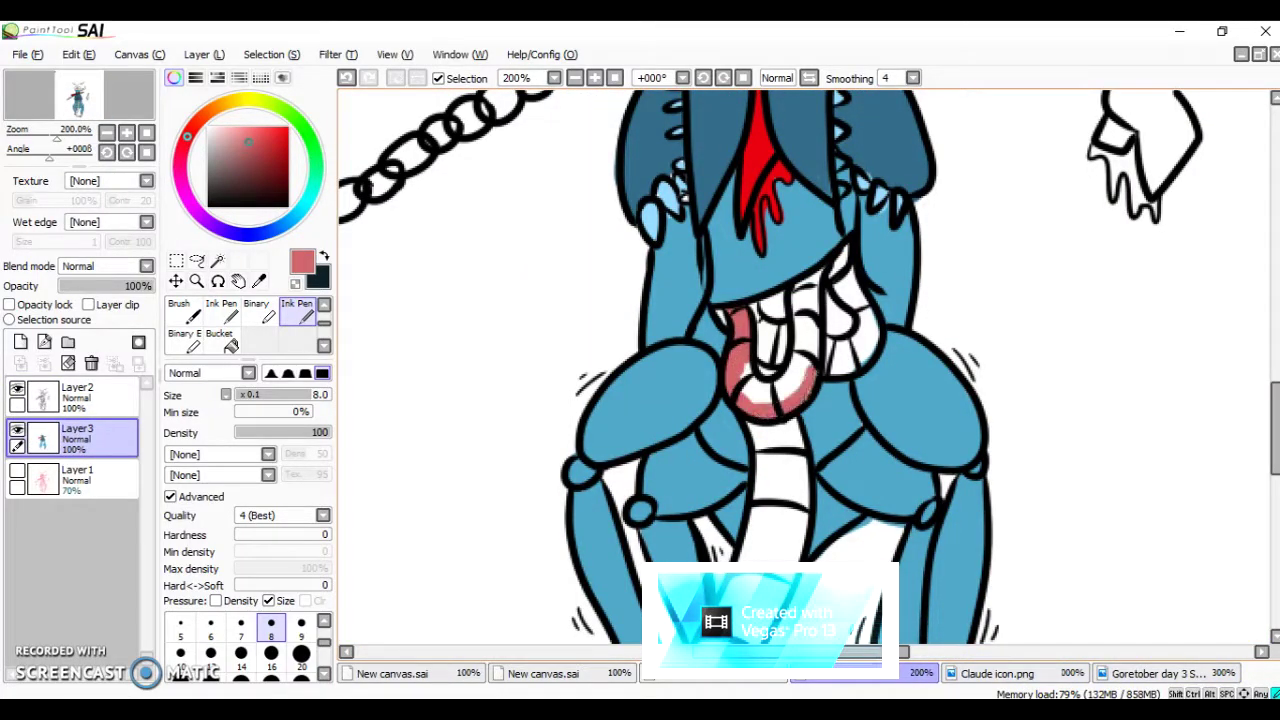
left_click_drag(817, 265, 760, 397)
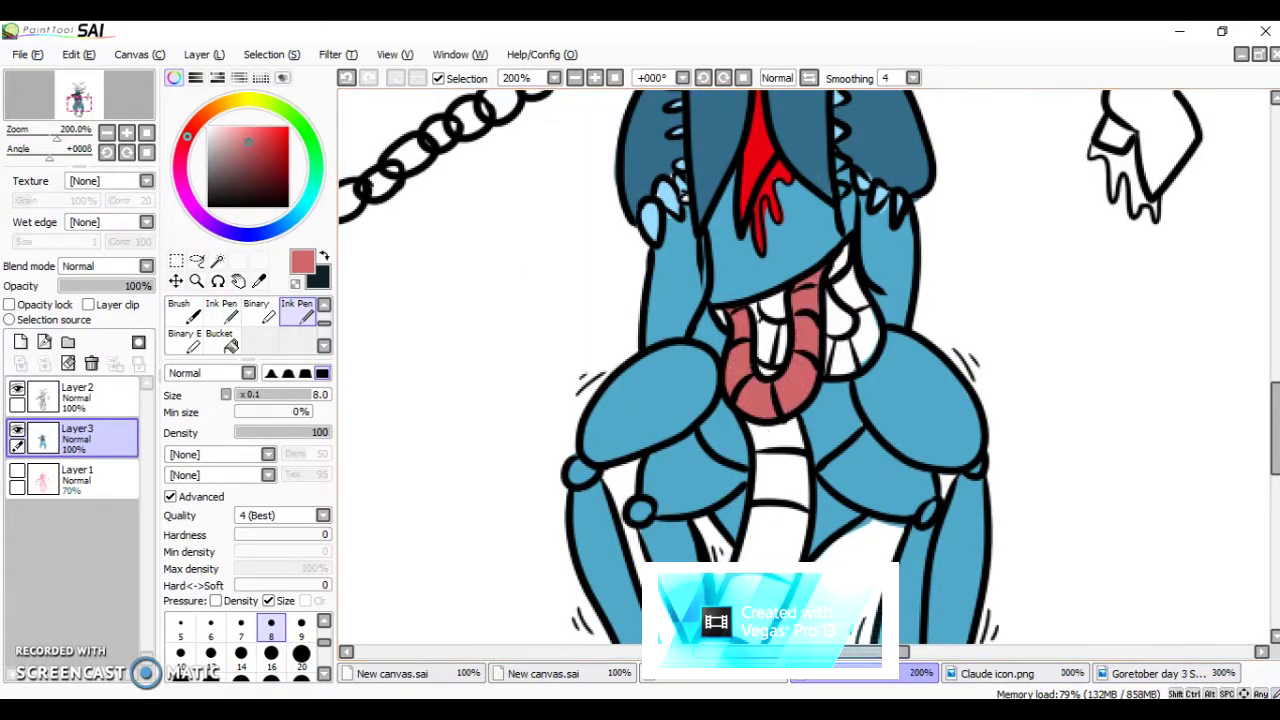
key("alt+Tab")
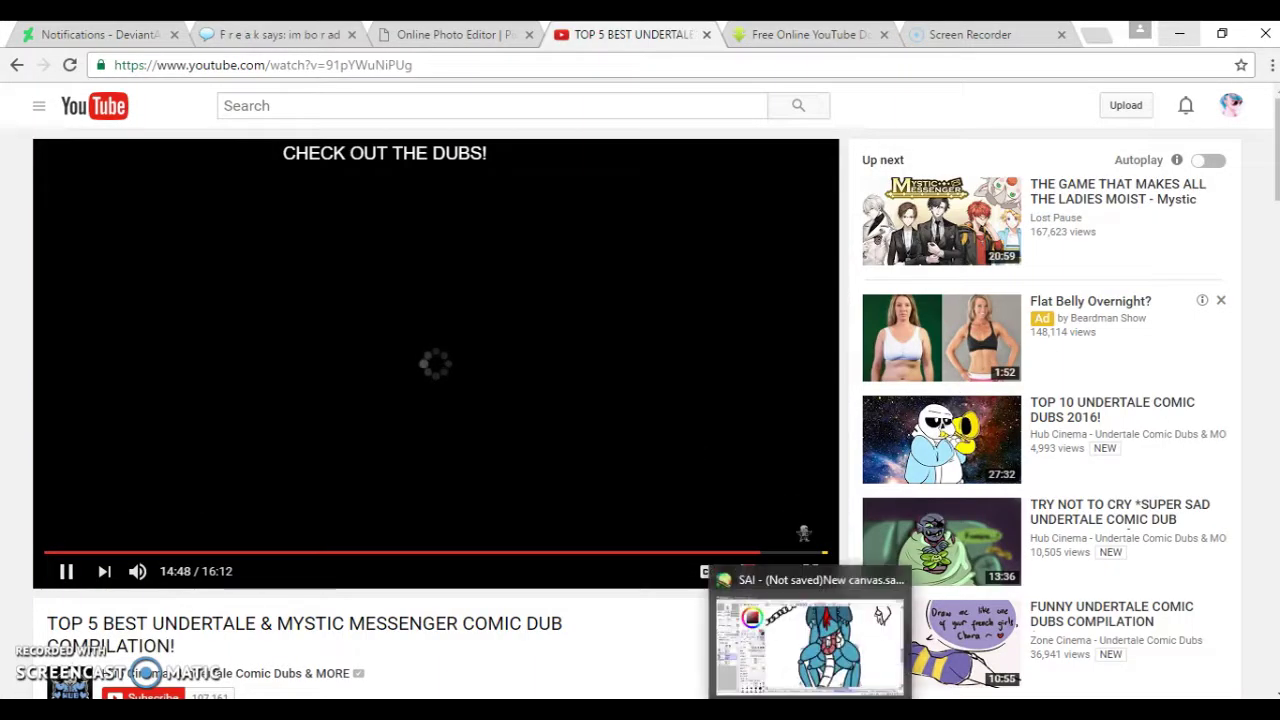
key("alt+Tab")
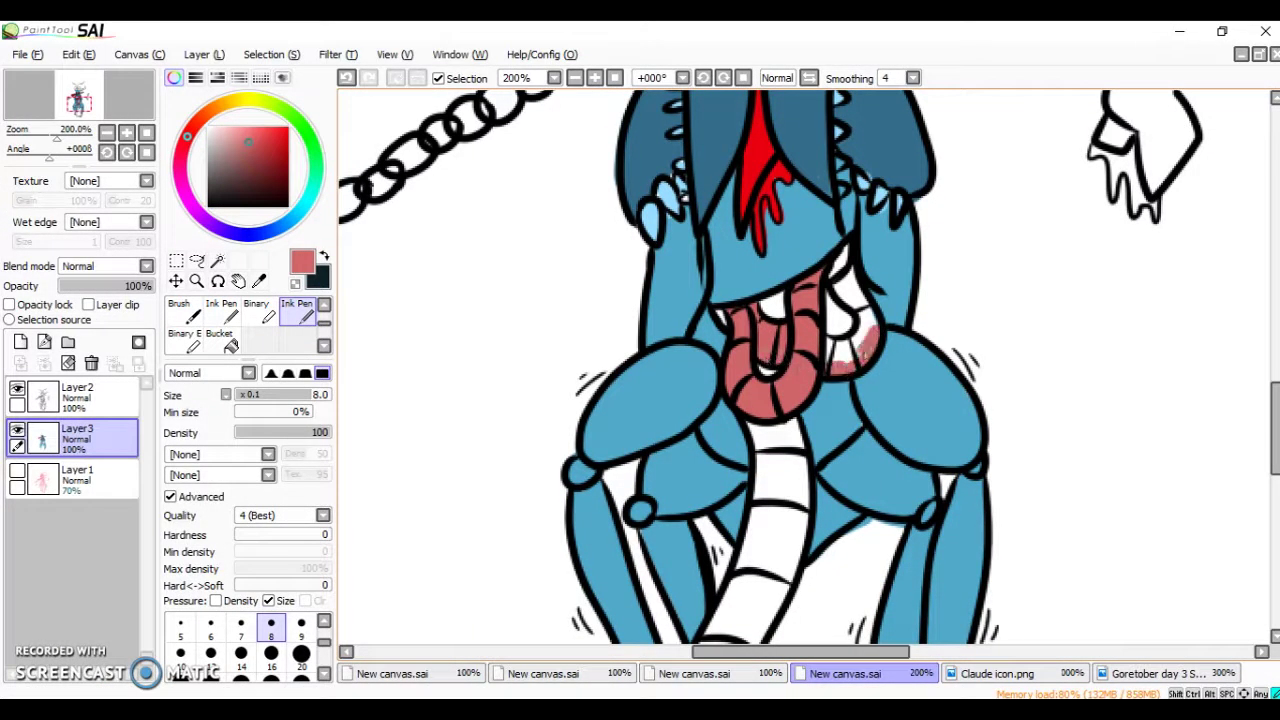
left_click_drag(850, 252, 840, 300)
- Paint the long trailing intestine dusty pink down to its tip, with the Ink Pen at size 12 and size 9
scroll(836, 366, "down", 5)
key("bracketright")
key("bracketright")
key("bracketright")
mouse_move(765, 188)
left_mouse_down()
mouse_move(783, 352)
mouse_move(760, 300)
mouse_move(760, 340)
mouse_move(690, 480)
mouse_move(775, 345)
left_mouse_up()
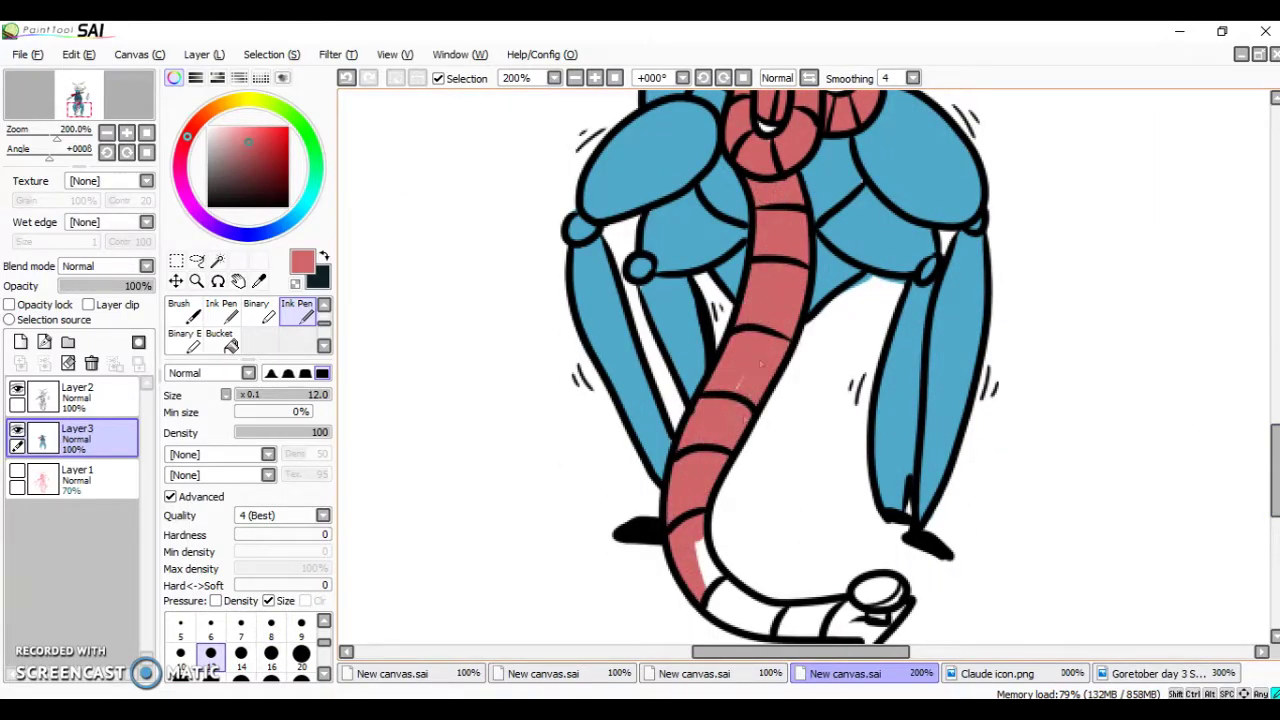
scroll(1250, 392, "up", 5)
scroll(1243, 393, "down", 8)
left_click(301, 623)
mouse_move(705, 318)
left_mouse_down()
mouse_move(862, 360)
mouse_move(892, 340)
mouse_move(730, 330)
left_mouse_up()
- Switch to the browser to watch the YouTube comic dub compilation, and return to the canvas
key("alt+Tab")
key("alt+Tab")
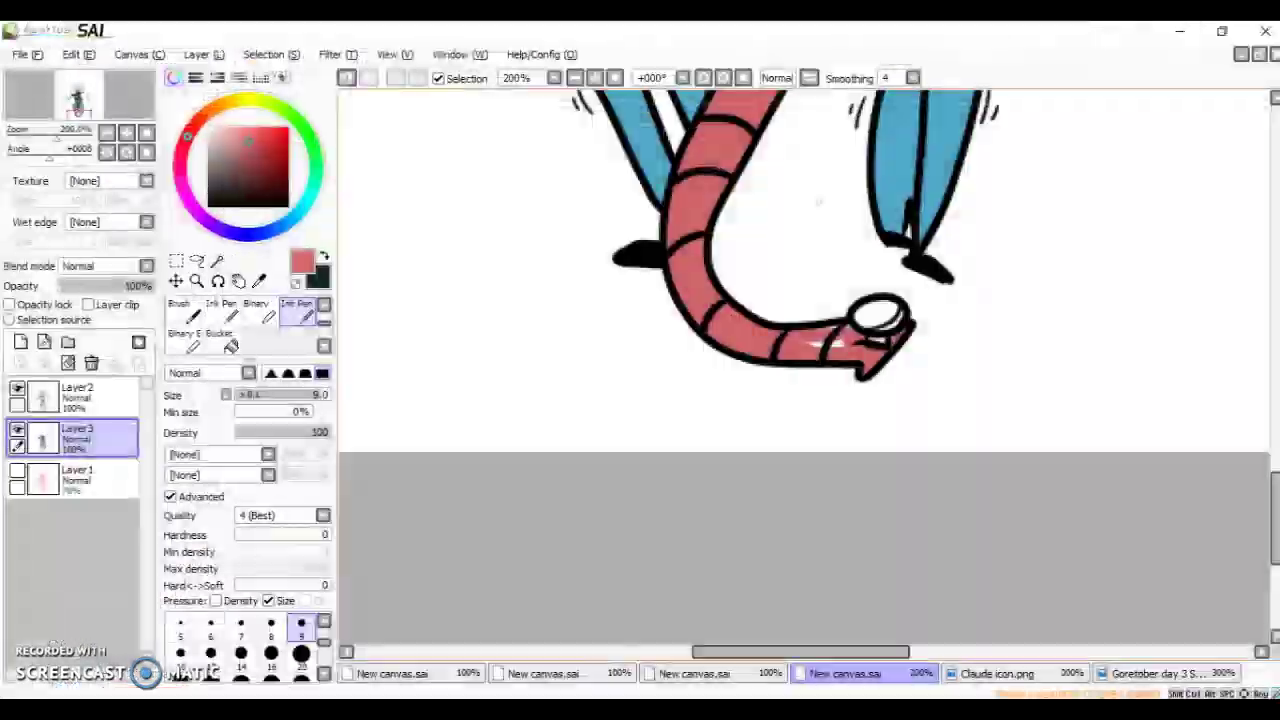
key("alt+Tab")
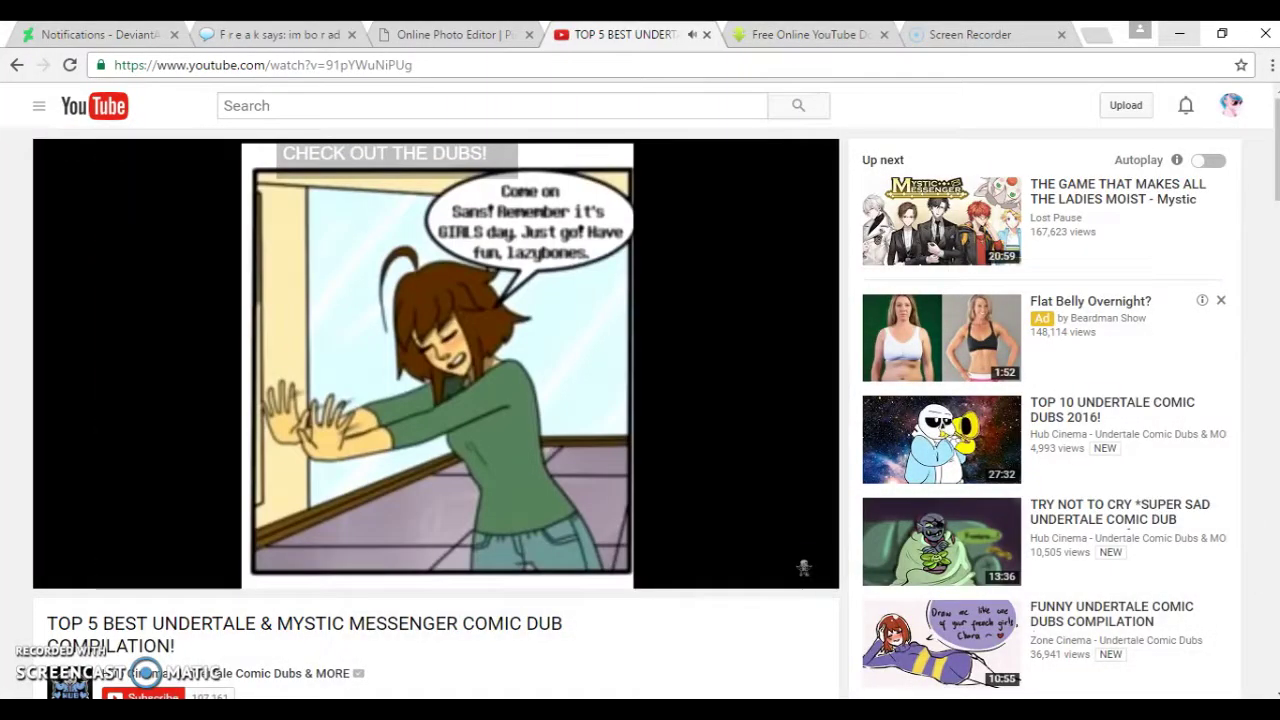
left_click_drag(940, 640, 925, 645)
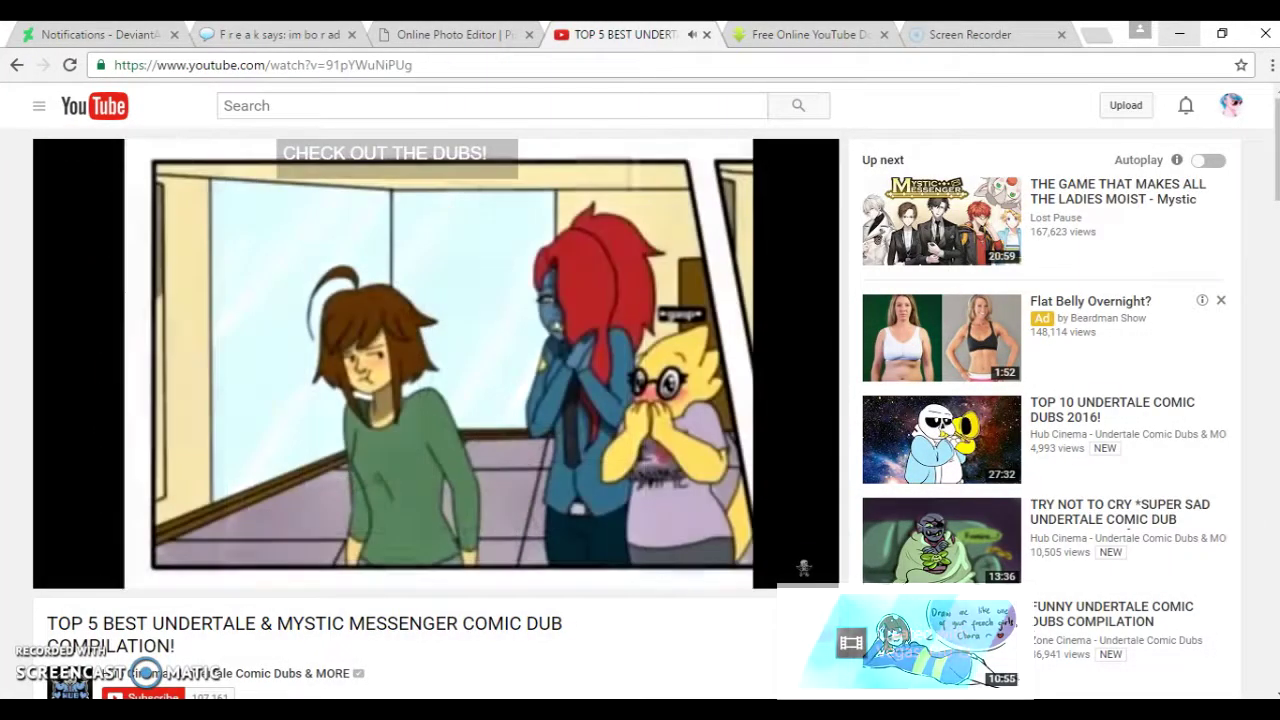
key("alt+Tab")
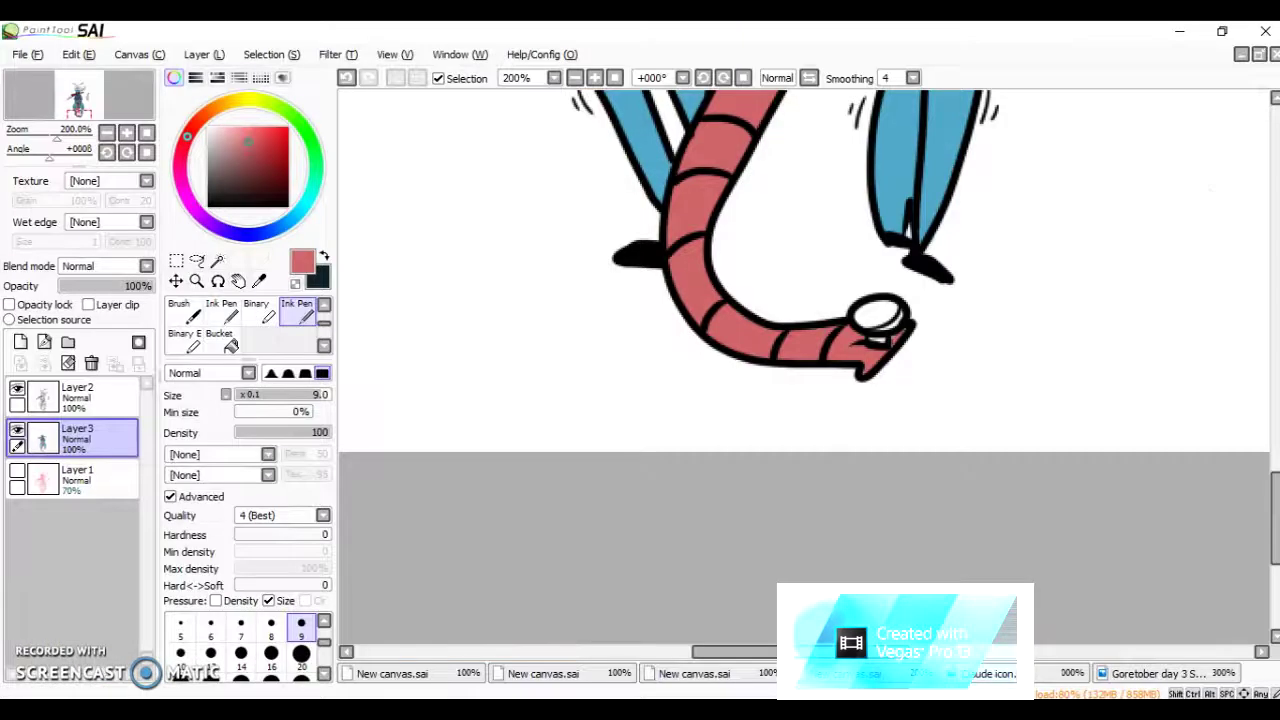
- Paint the round knob at the trailing intestine's tip grey at size 9
scroll(800, 300, "up", 1)
left_click(207, 166)
mouse_move(862, 372)
left_mouse_down()
mouse_move(888, 384)
mouse_move(880, 395)
left_mouse_up()
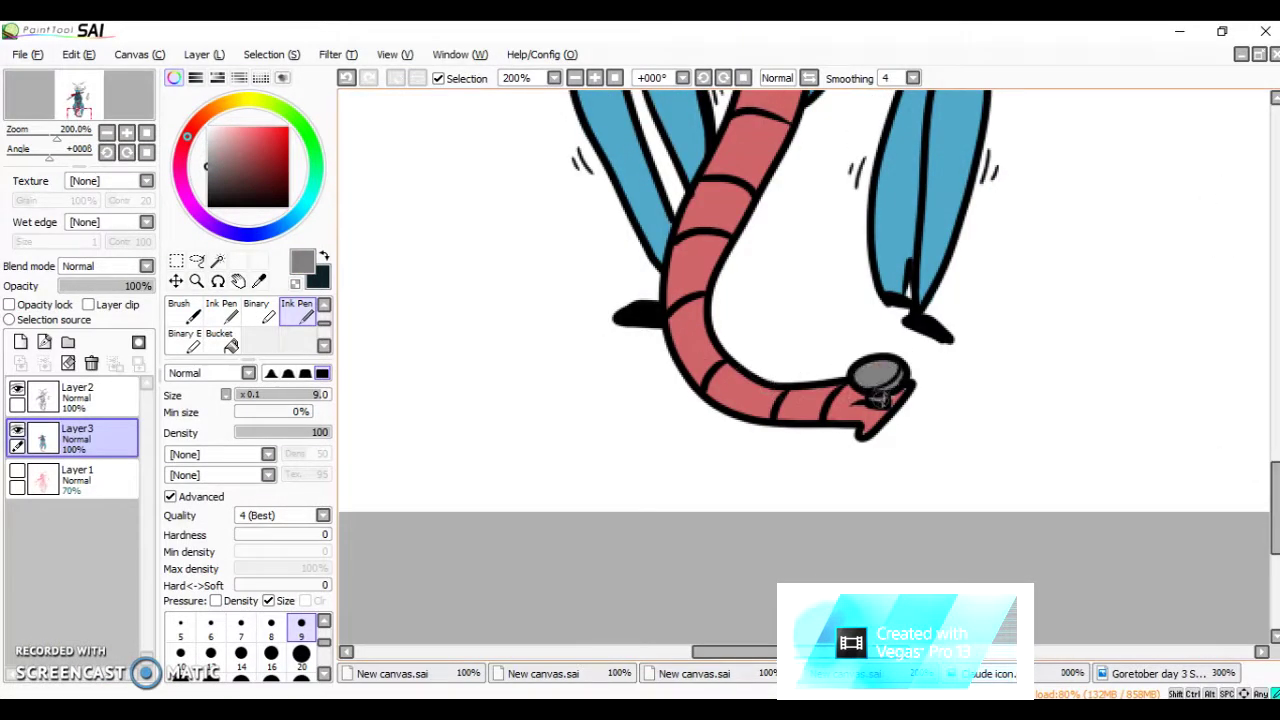
- Start the "Jumin Kinky Bad Ending 2 Mystic Messenger" video on YouTube in the browser, and return to the canvas
key("alt+Tab")
scroll(1234, 457, "down", 5)
left_click(1113, 268)
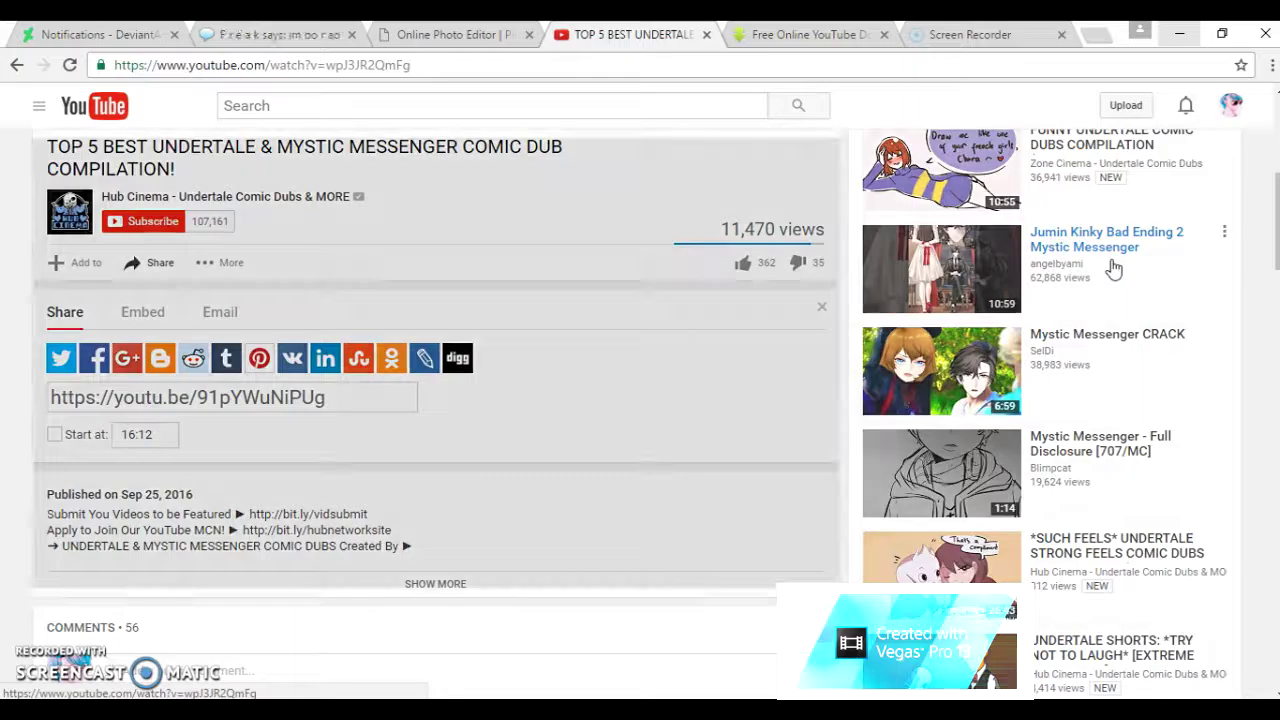
key("alt+Tab")
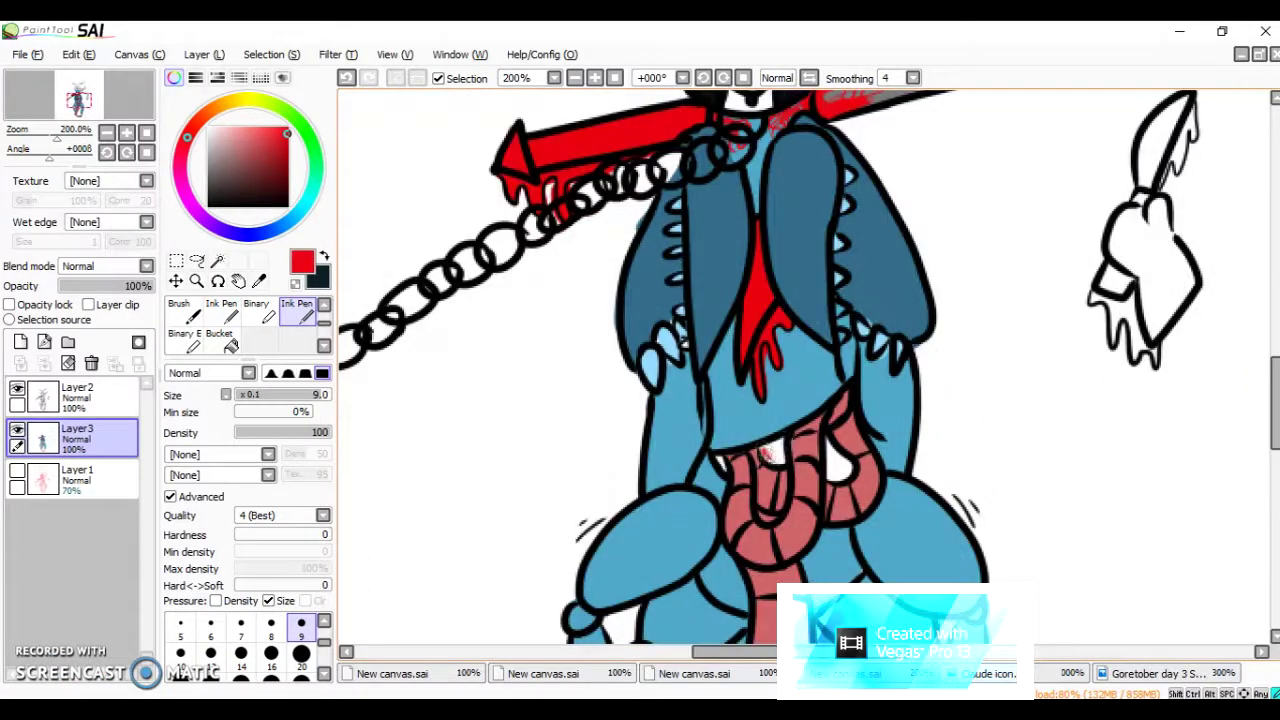
- Paint bright red blood over the belly's exposed intestines, the white gaps between them, and down the upper part of the trailing intestine
left_click_drag(830, 446, 852, 478)
left_click_drag(740, 454, 757, 506)
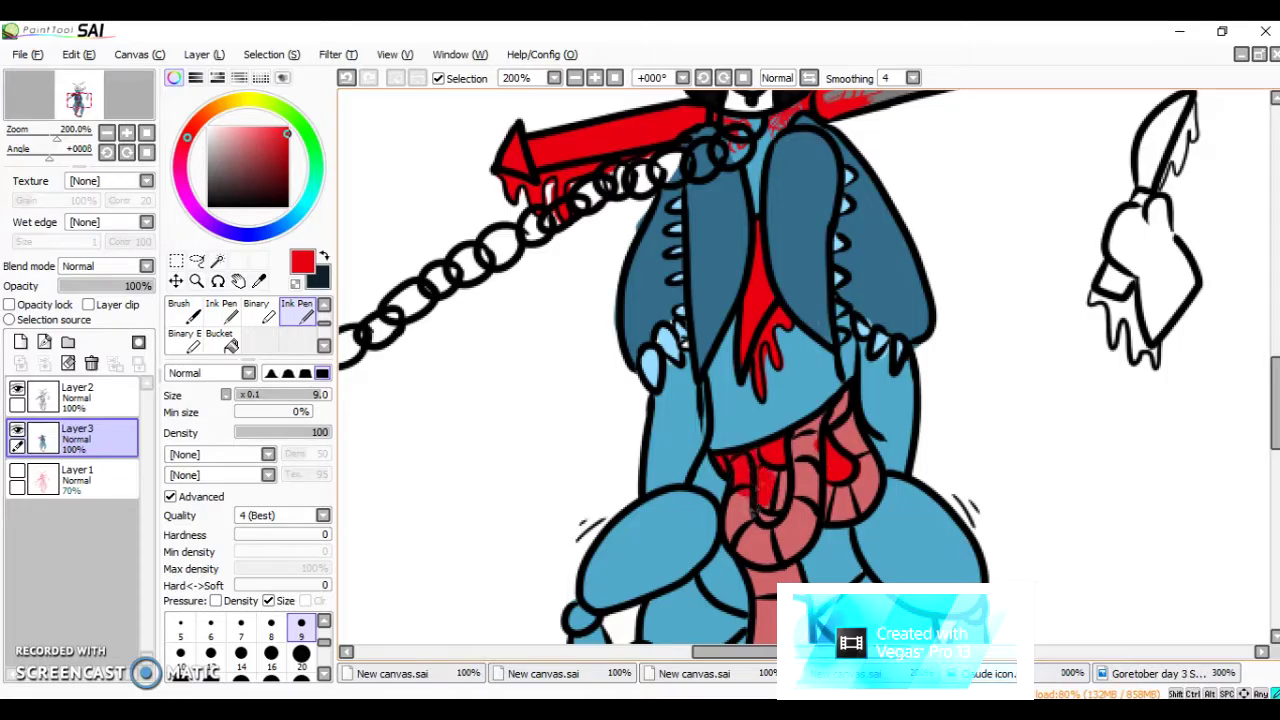
mouse_move(862, 512)
left_mouse_down()
mouse_move(865, 470)
mouse_move(848, 438)
left_mouse_up()
left_click_drag(848, 438, 834, 394)
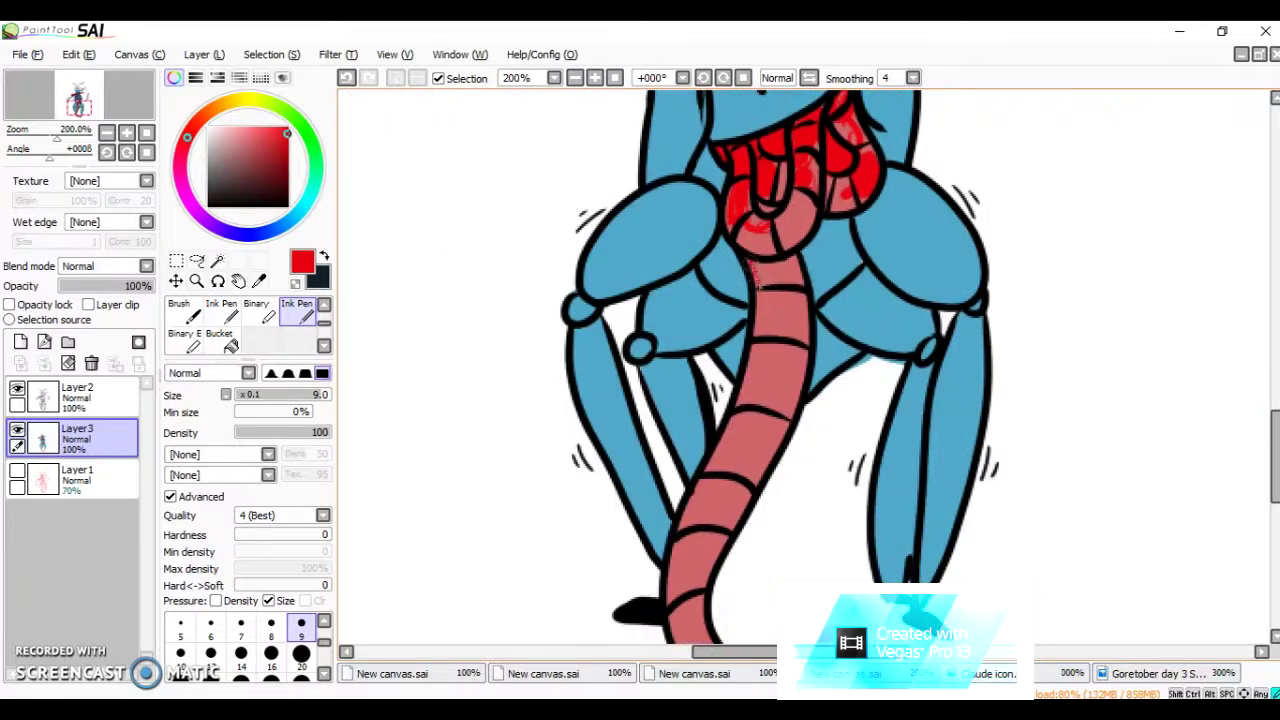
left_click_drag(758, 256, 762, 446)
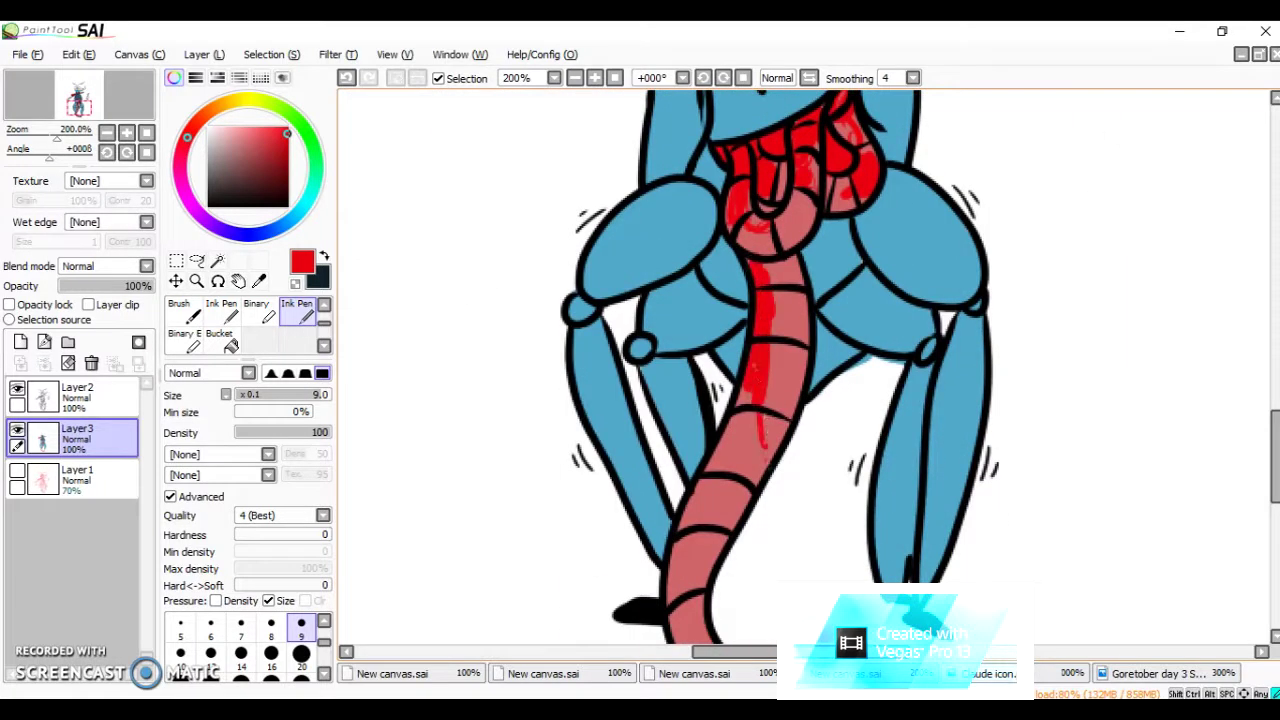
left_click_drag(760, 258, 784, 336)
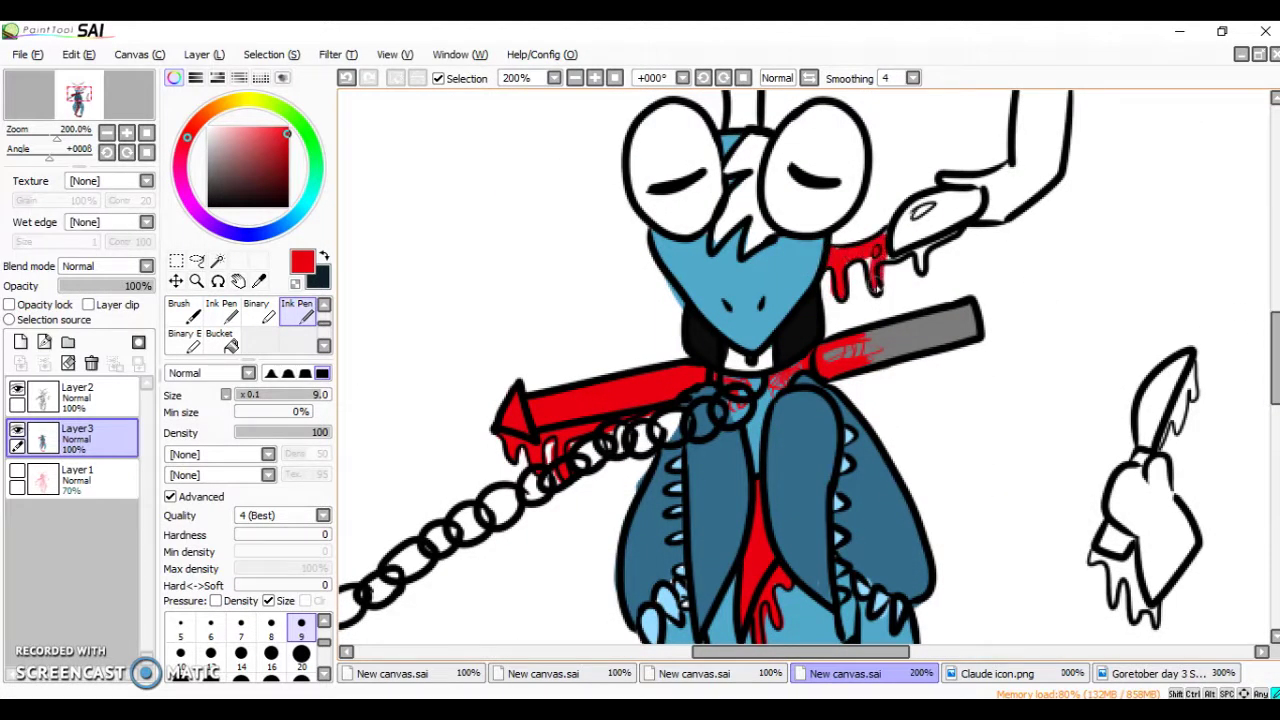
- Paint the severed segment of the raised arm and the blood dripping from it bright red with the Ink Pen
mouse_move(876, 250)
left_mouse_down()
mouse_move(935, 205)
mouse_move(921, 225)
left_mouse_up()
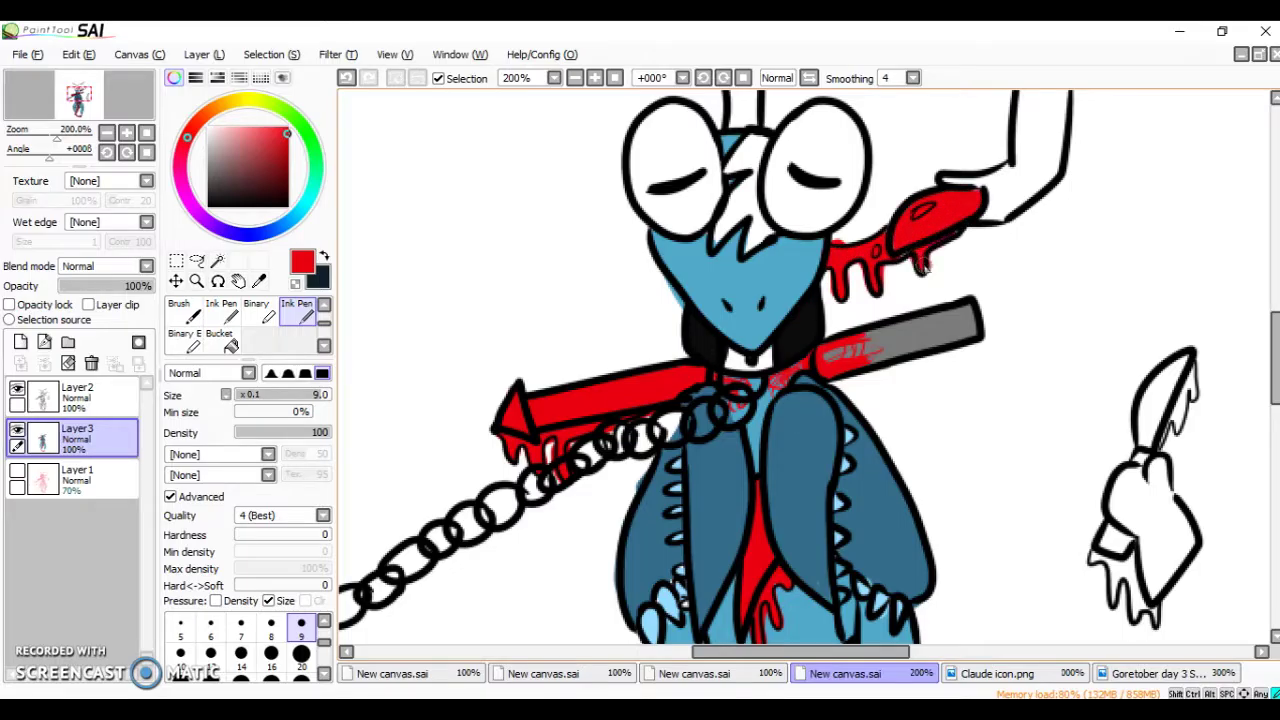
key("e")
left_click(296, 340)
- Paint bright red blood over the detached hand's pointed blade, its drips and part of its palm
scroll(800, 370, "down", 5)
left_click_drag(1150, 170, 1160, 118)
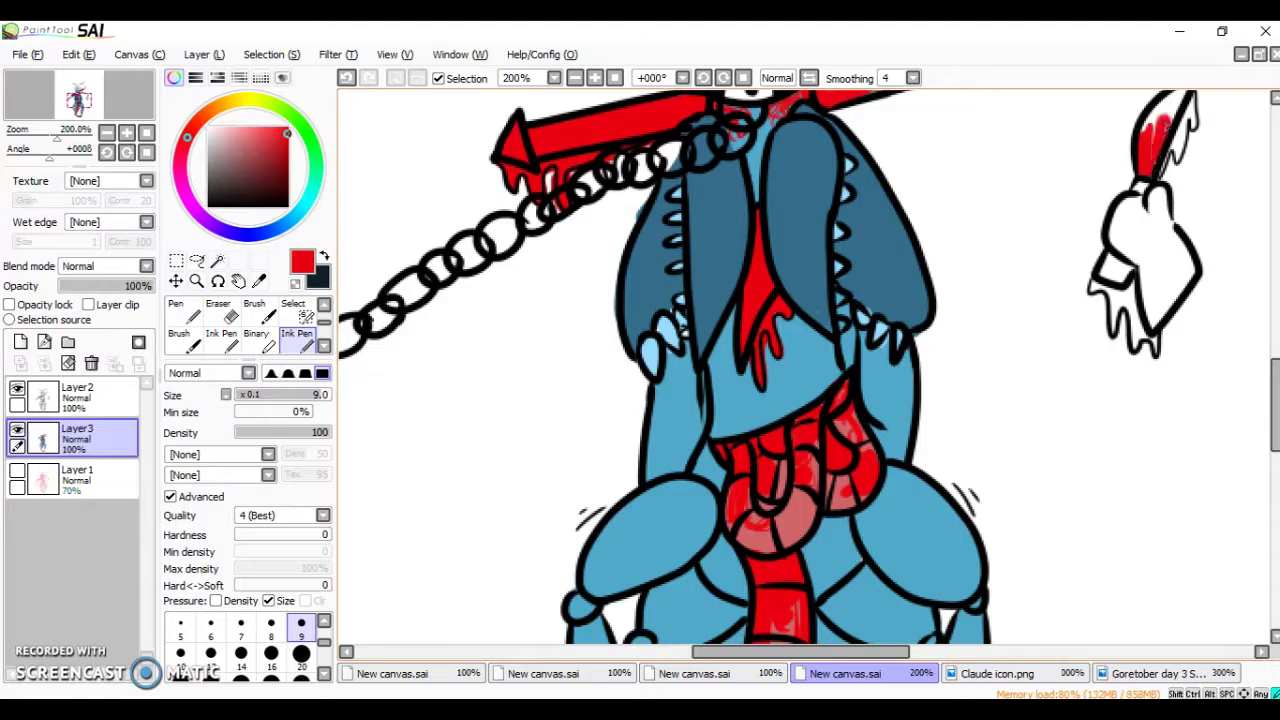
scroll(800, 370, "up", 3)
mouse_move(1150, 350)
left_mouse_down()
mouse_move(1140, 413)
mouse_move(1168, 390)
mouse_move(1185, 435)
mouse_move(1103, 460)
mouse_move(1115, 500)
left_mouse_up()
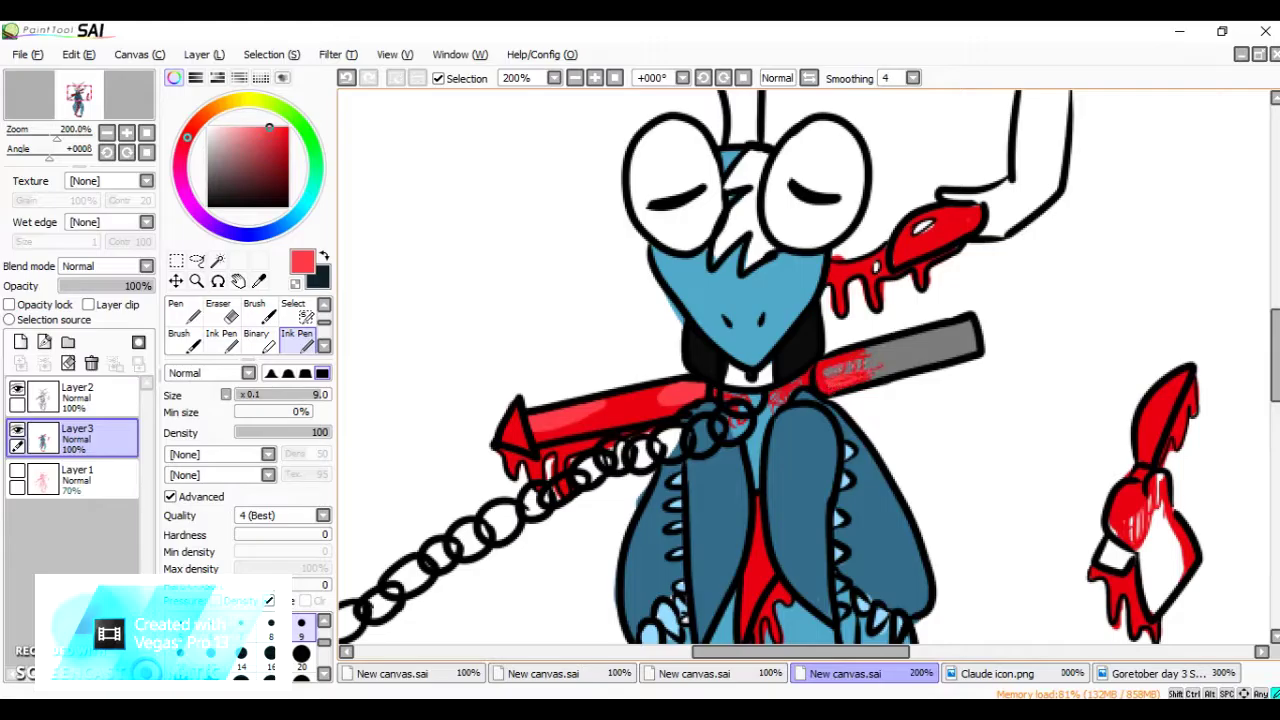
- Add lighter red highlights along the arrow's shaft, and undo the last dark red stroke on the face
left_click_drag(560, 428, 690, 396)
scroll(805, 367, "down", 5)
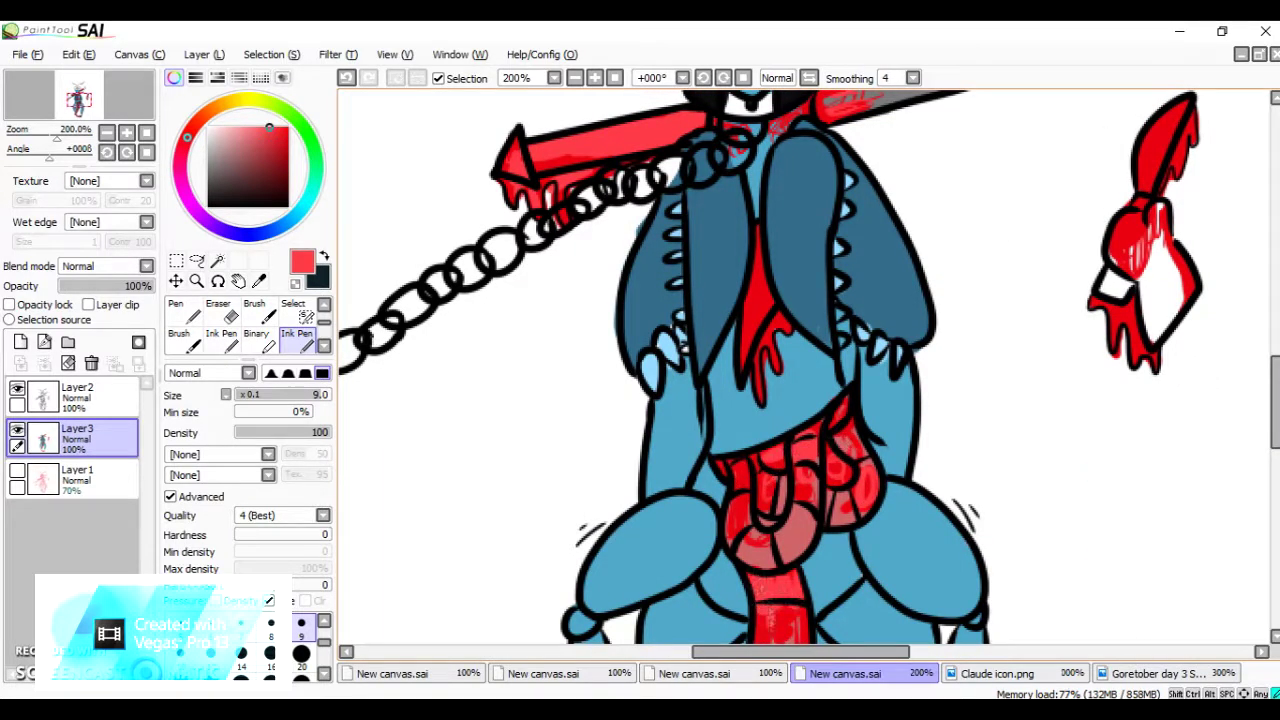
scroll(770, 600, "down", 7)
scroll(800, 435, "down", 2)
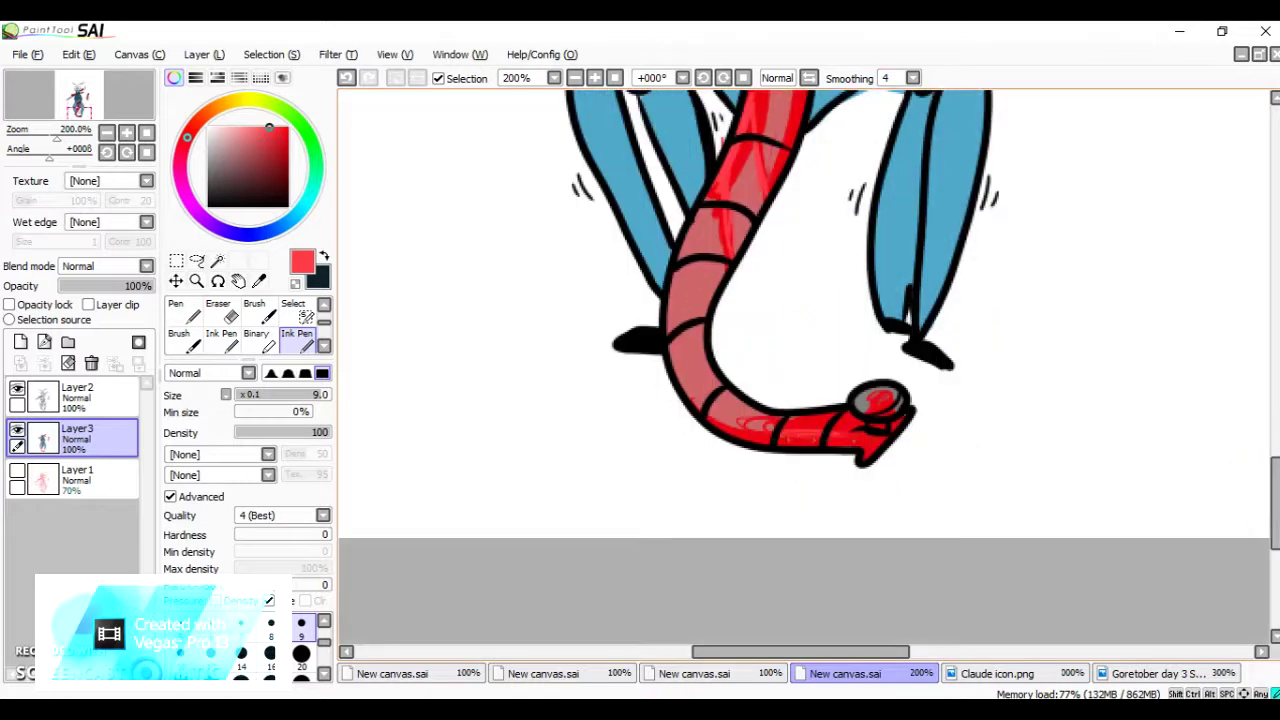
scroll(800, 435, "up", 12)
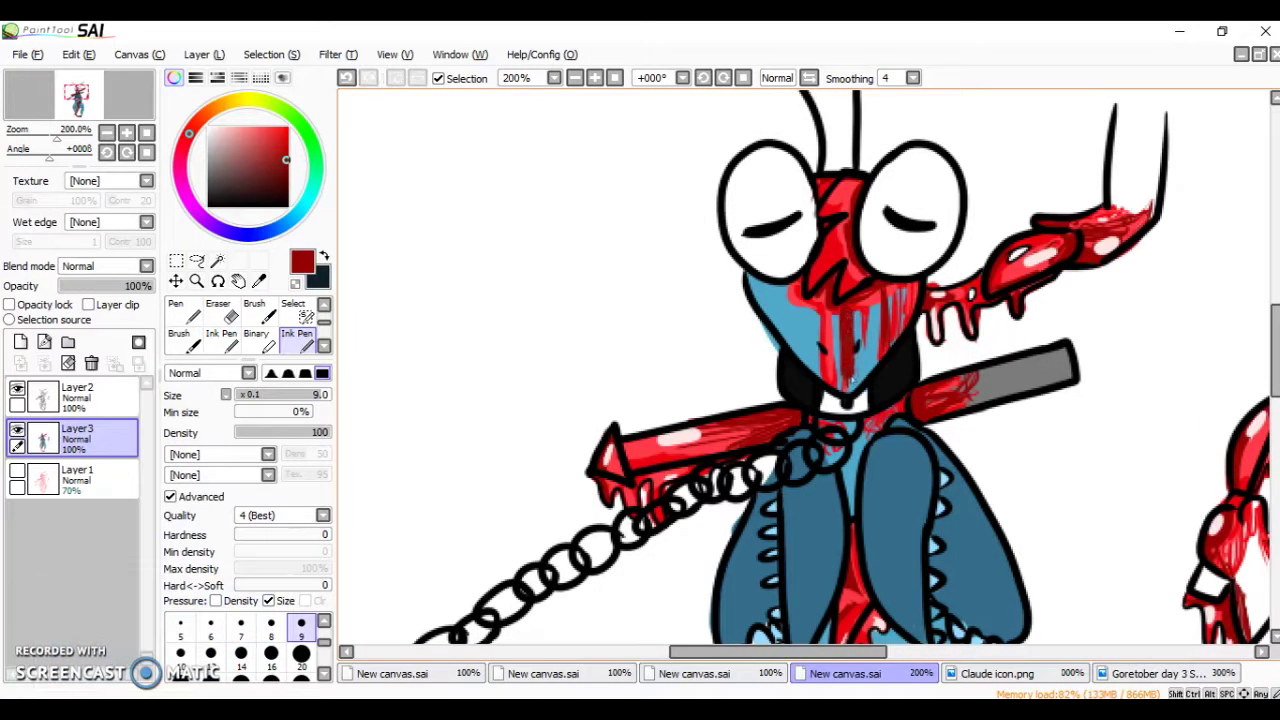
key("ctrl+z")
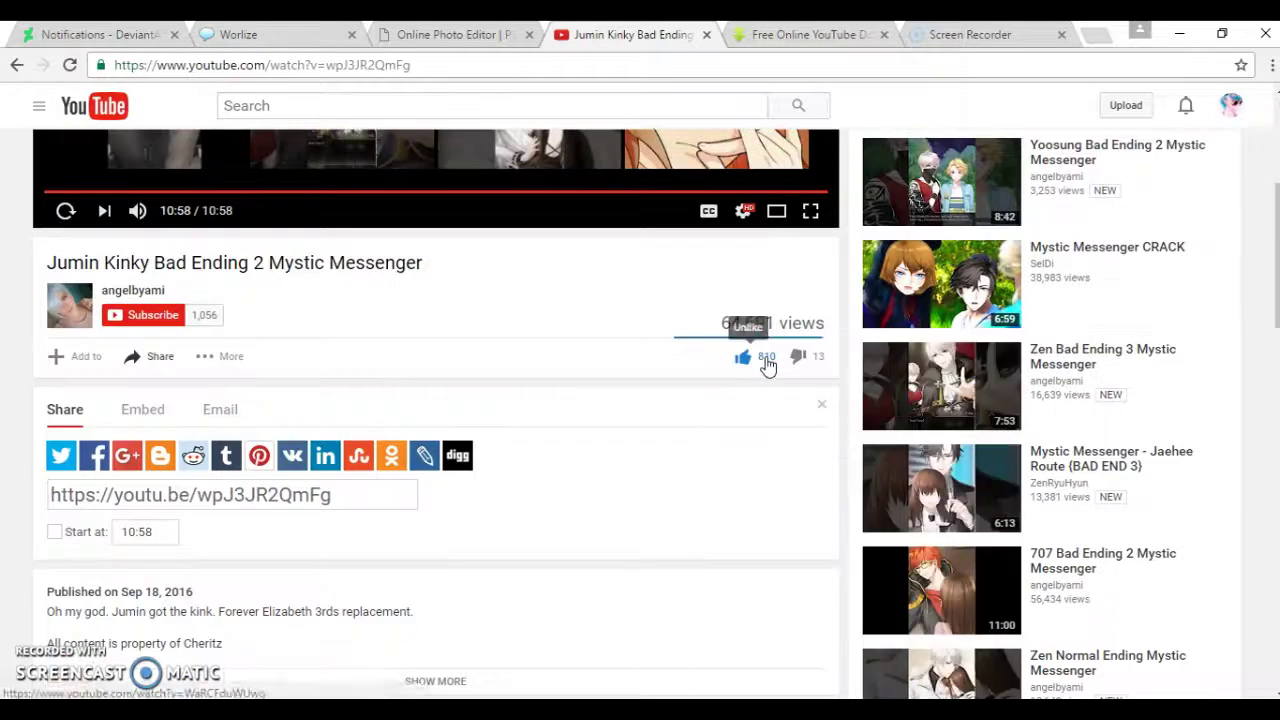
- Start the "Dollhouse OC PMV MAP [Complete]" video on YouTube in the browser, skip its ad, and return to the canvas
scroll(766, 364, "down", 4)
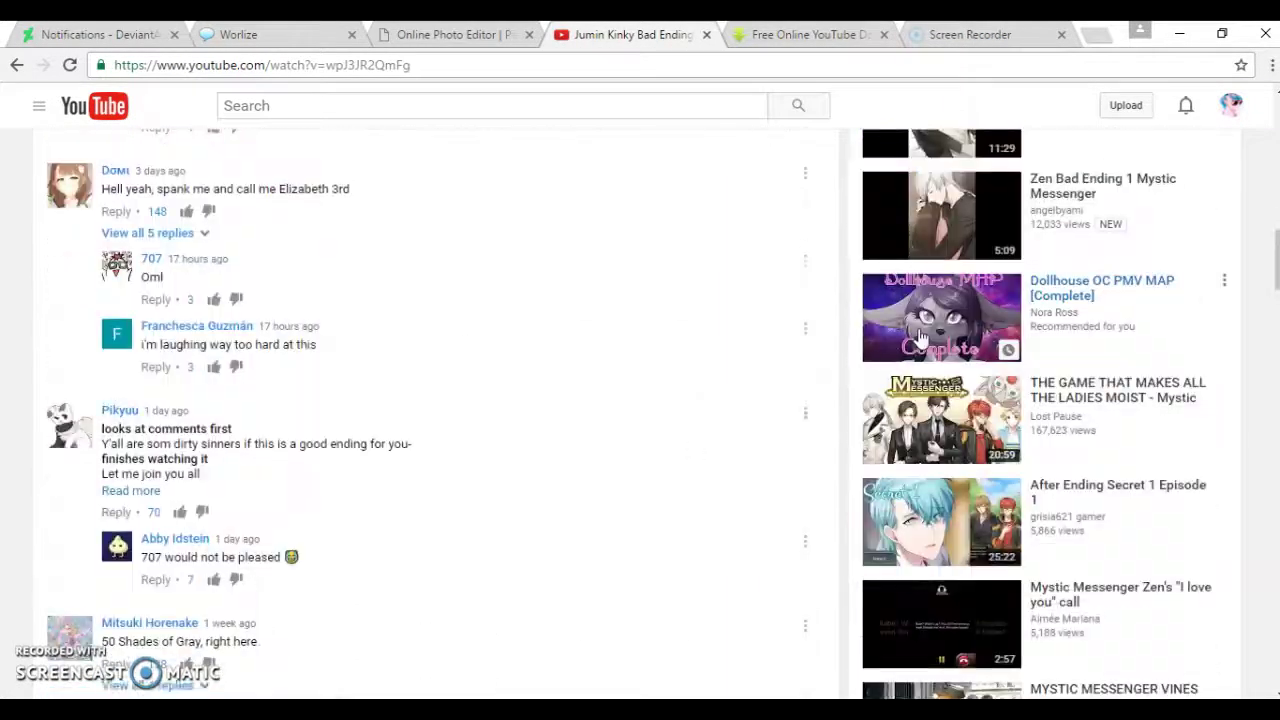
left_click(917, 337)
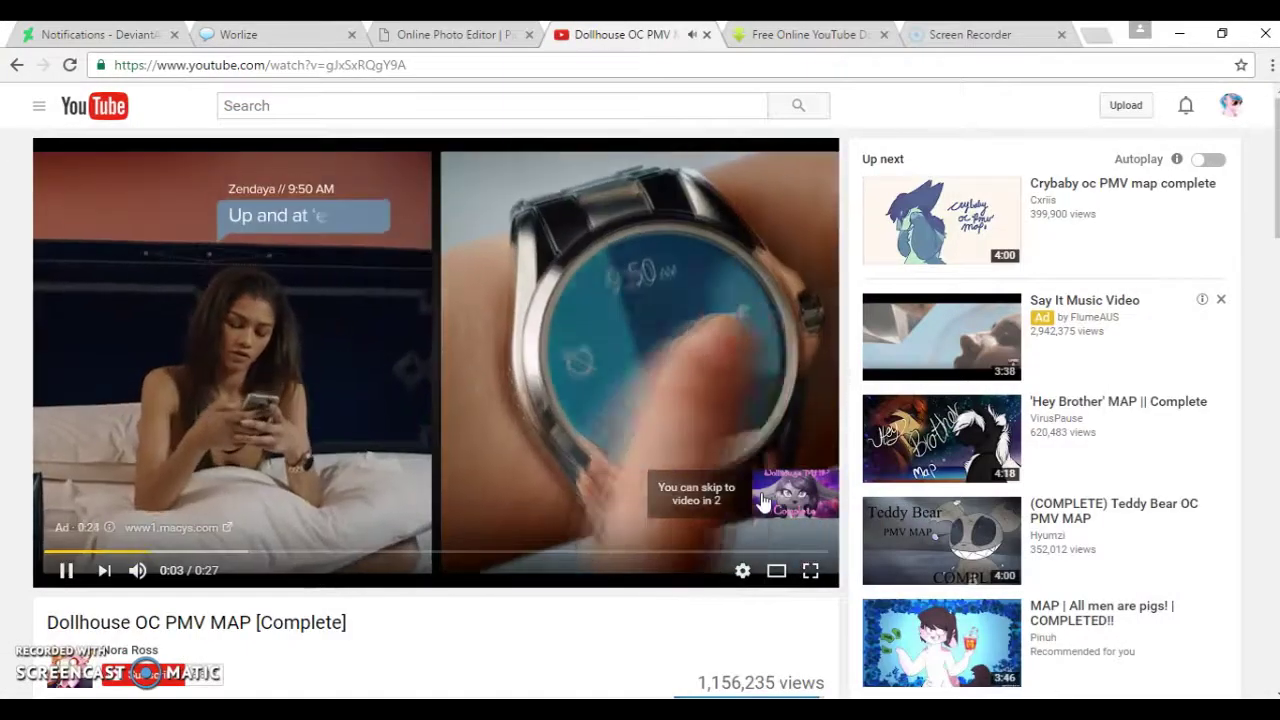
left_click(762, 497)
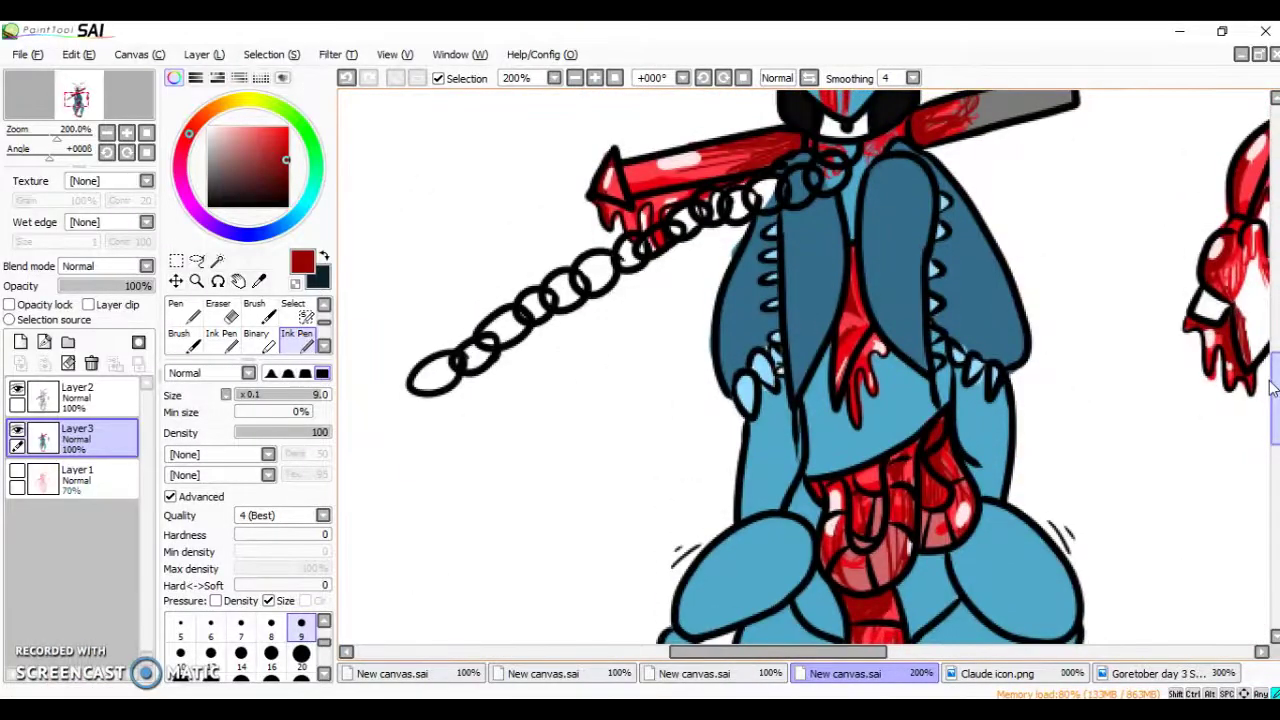
- Paint light red blood over the folded forearms' lower ends and spikes, and shade it with dark red strokes
mouse_move(808, 628)
left_mouse_down()
mouse_move(698, 628)
mouse_move(676, 312)
mouse_move(706, 299)
mouse_move(676, 326)
left_mouse_up()
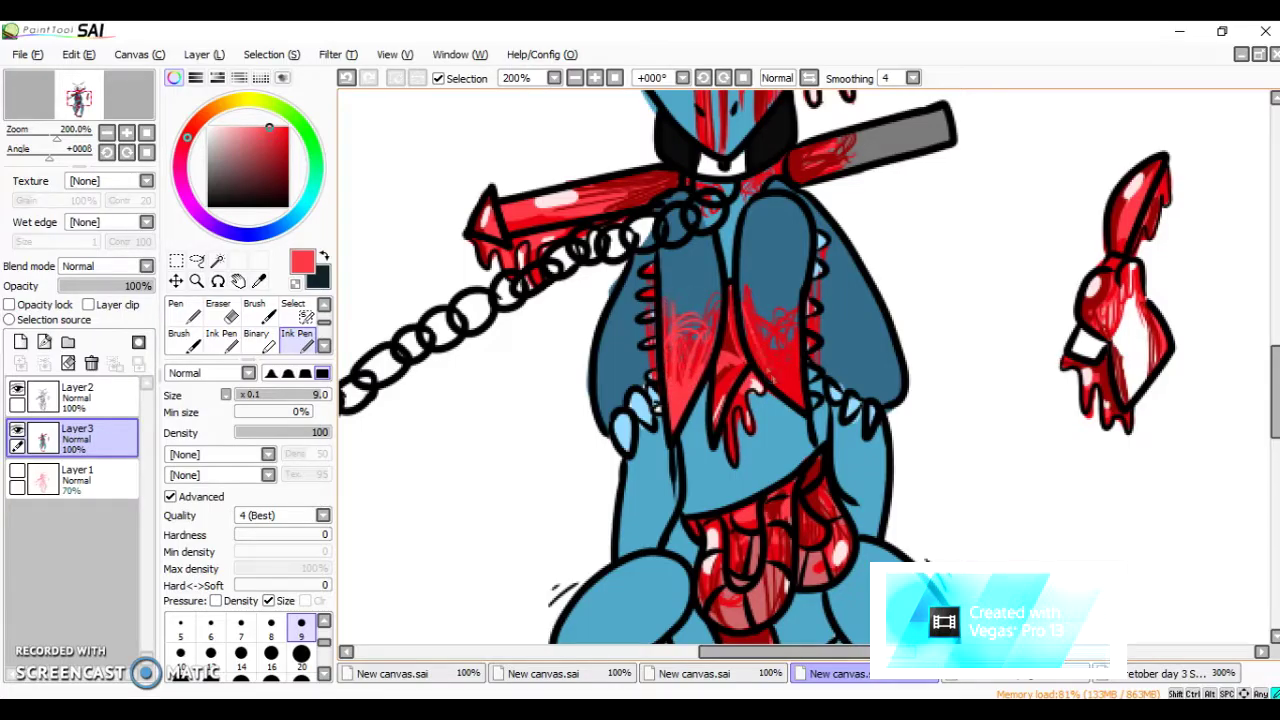
left_click(282, 155)
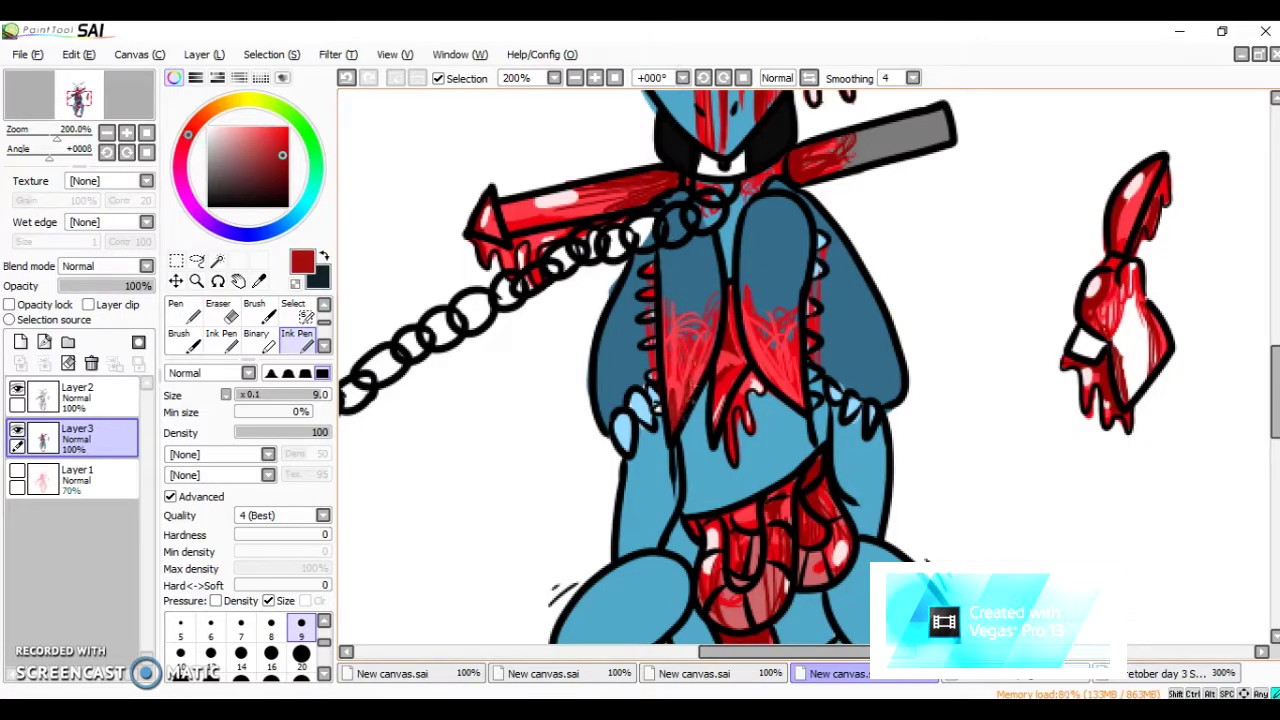
left_click_drag(768, 315, 785, 390)
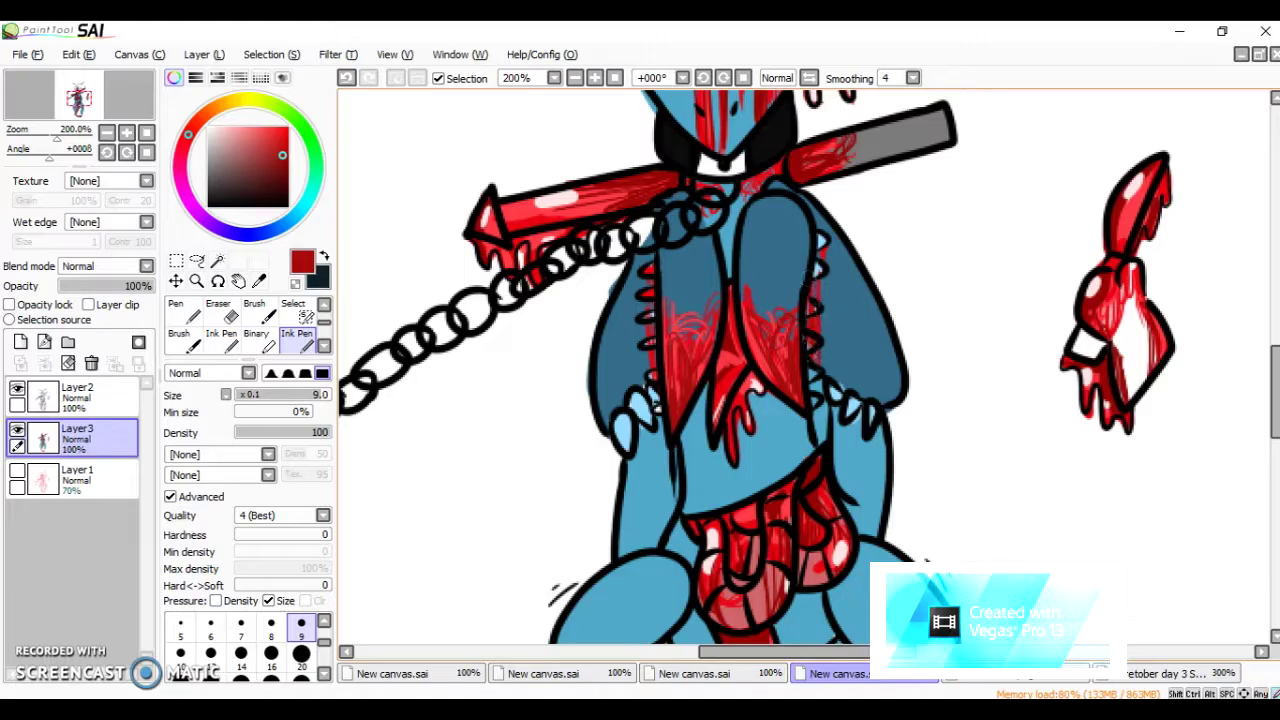
scroll(690, 370, "up", 3)
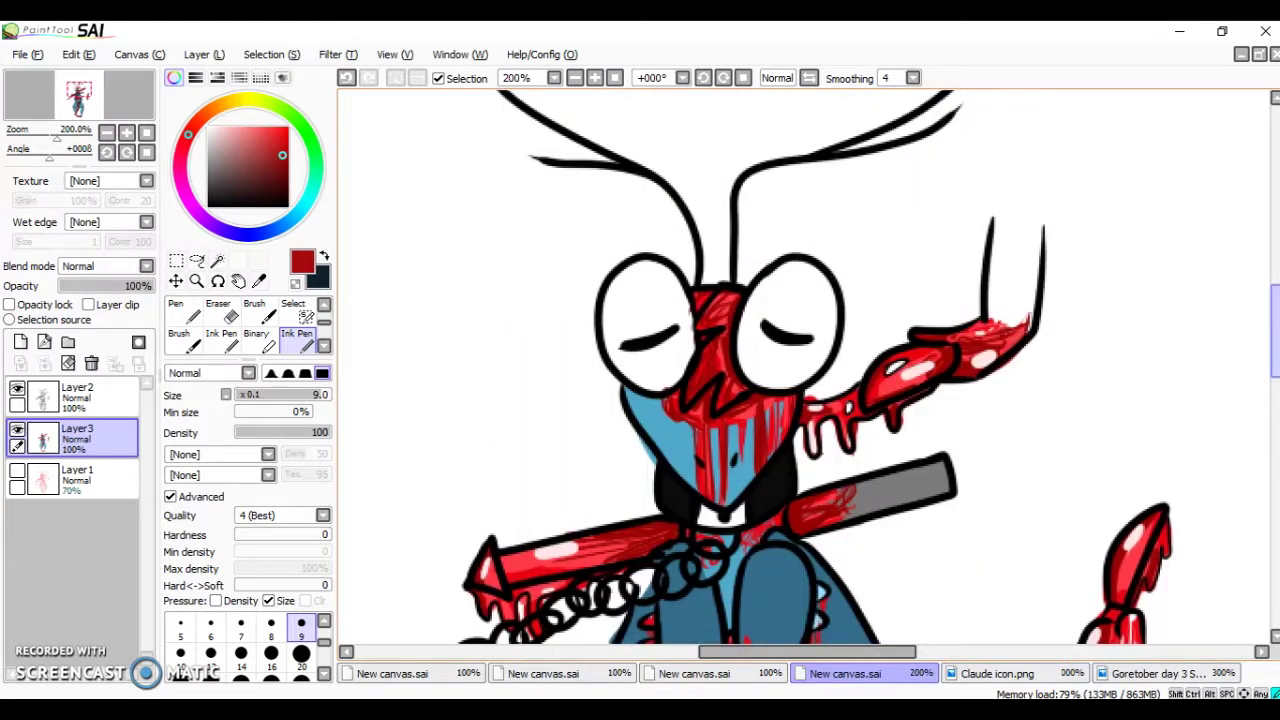
- Create a new layer and place it above all the other layers
scroll(690, 370, "down", 3)
left_click(20, 341)
left_click_drag(77, 430, 100, 392)
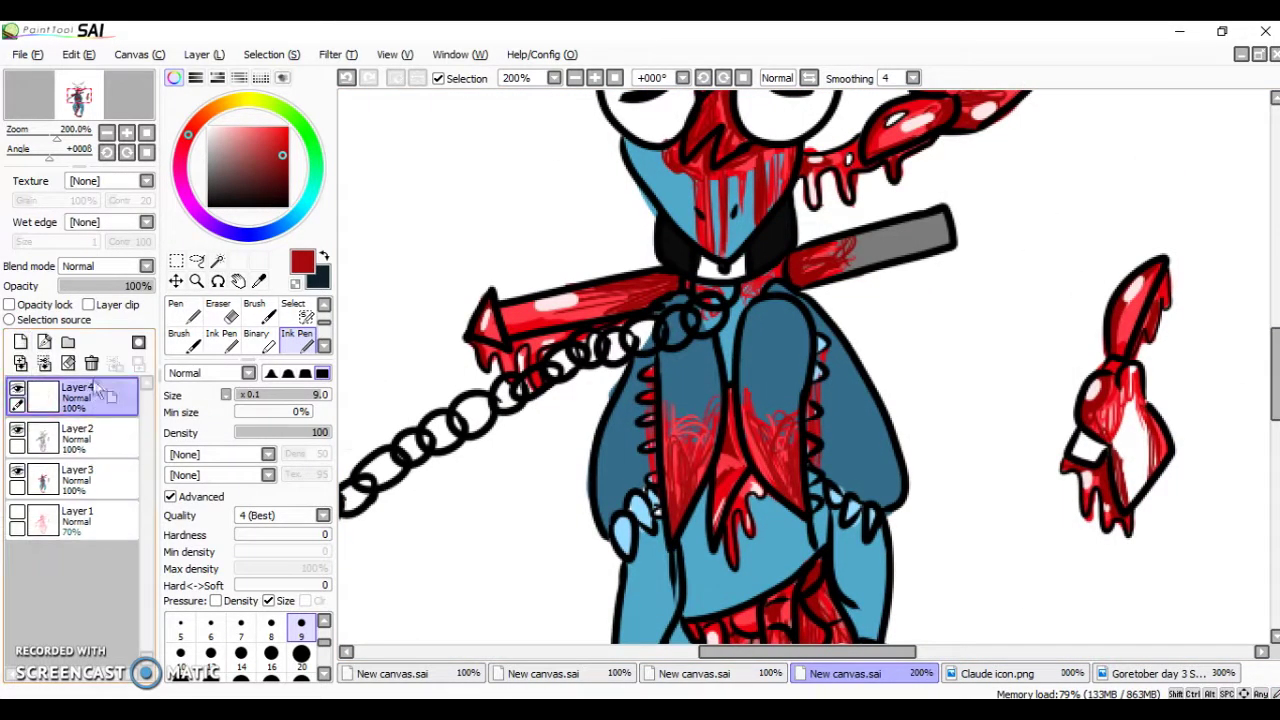
- Airbrush pink blush across the face beneath the eyes at size 25, and set the blush layer's opacity to 43%
scroll(700, 370, "up", 2)
left_click(300, 211)
left_click(186, 196)
left_click(243, 128)
scroll(328, 315, "down", 2)
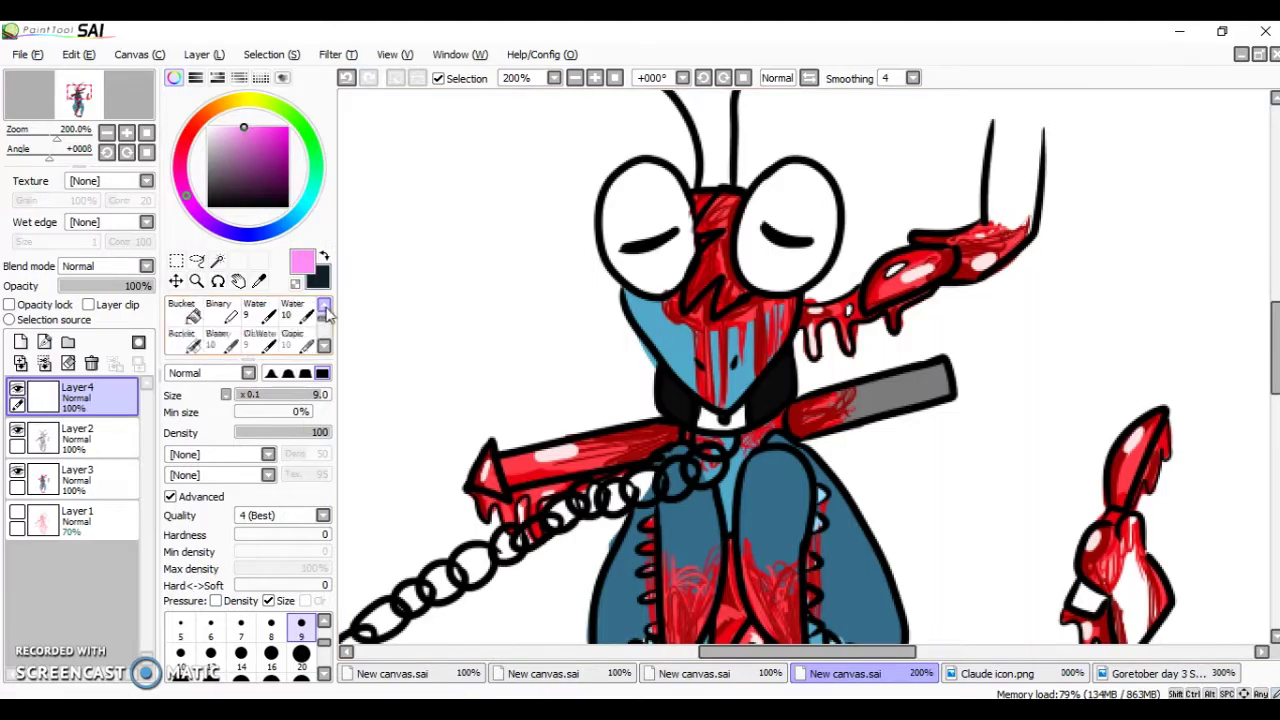
scroll(328, 315, "up", 2)
left_click(222, 314)
mouse_move(655, 325)
left_mouse_down()
mouse_move(705, 300)
mouse_move(780, 300)
left_mouse_up()
left_click_drag(150, 285, 101, 285)
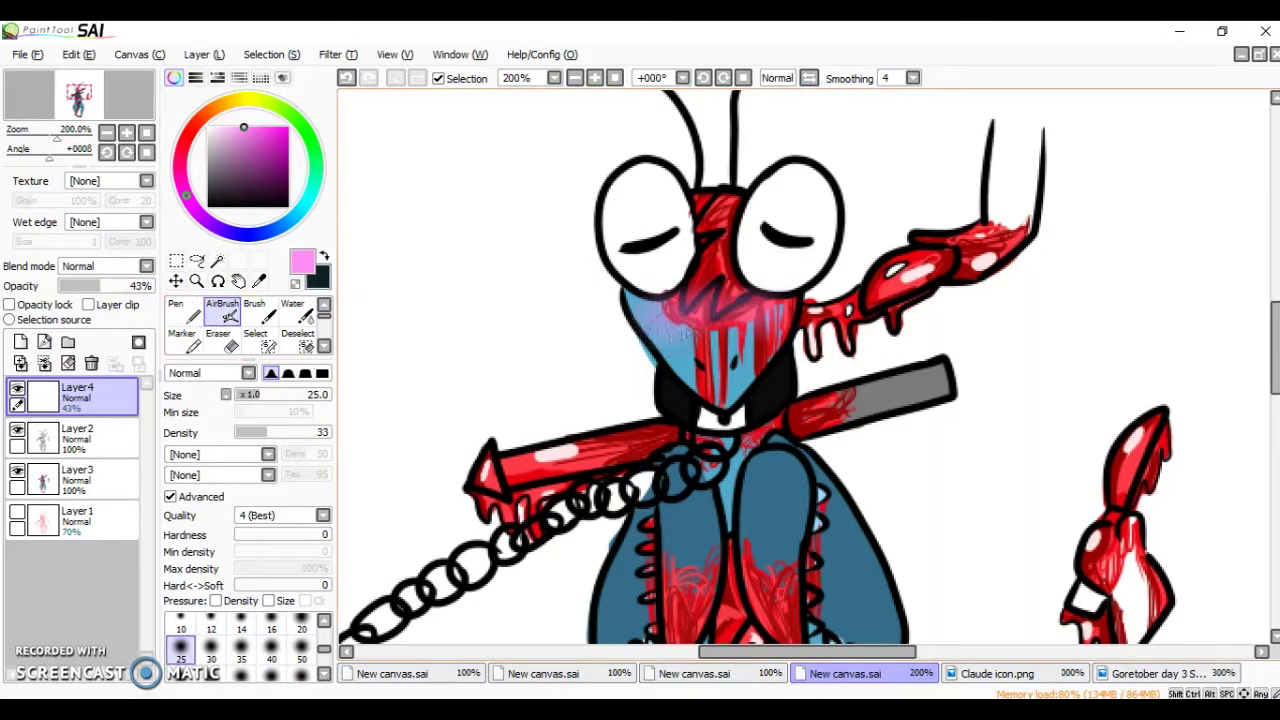
- Airbrush red and stronger magenta over the face blush, and set the blush layer's opacity to 31%
left_click(276, 118)
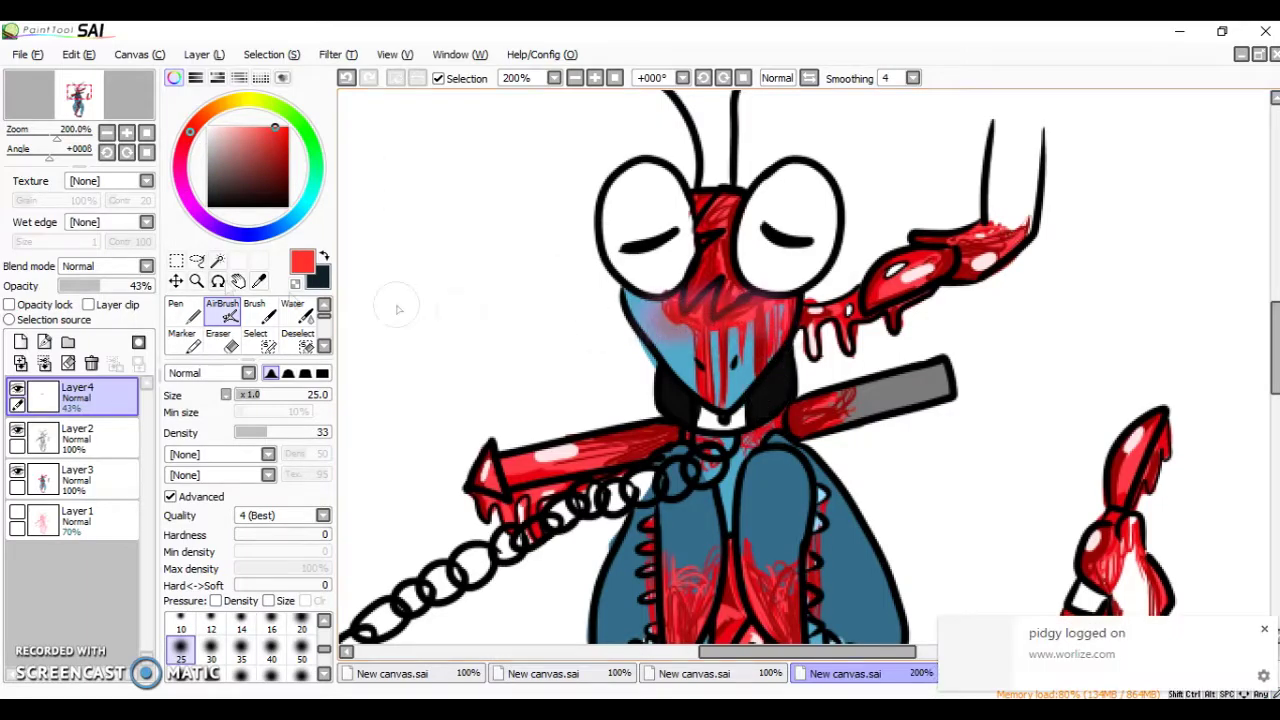
left_click_drag(126, 285, 114, 285)
left_click(191, 200)
left_click(268, 122)
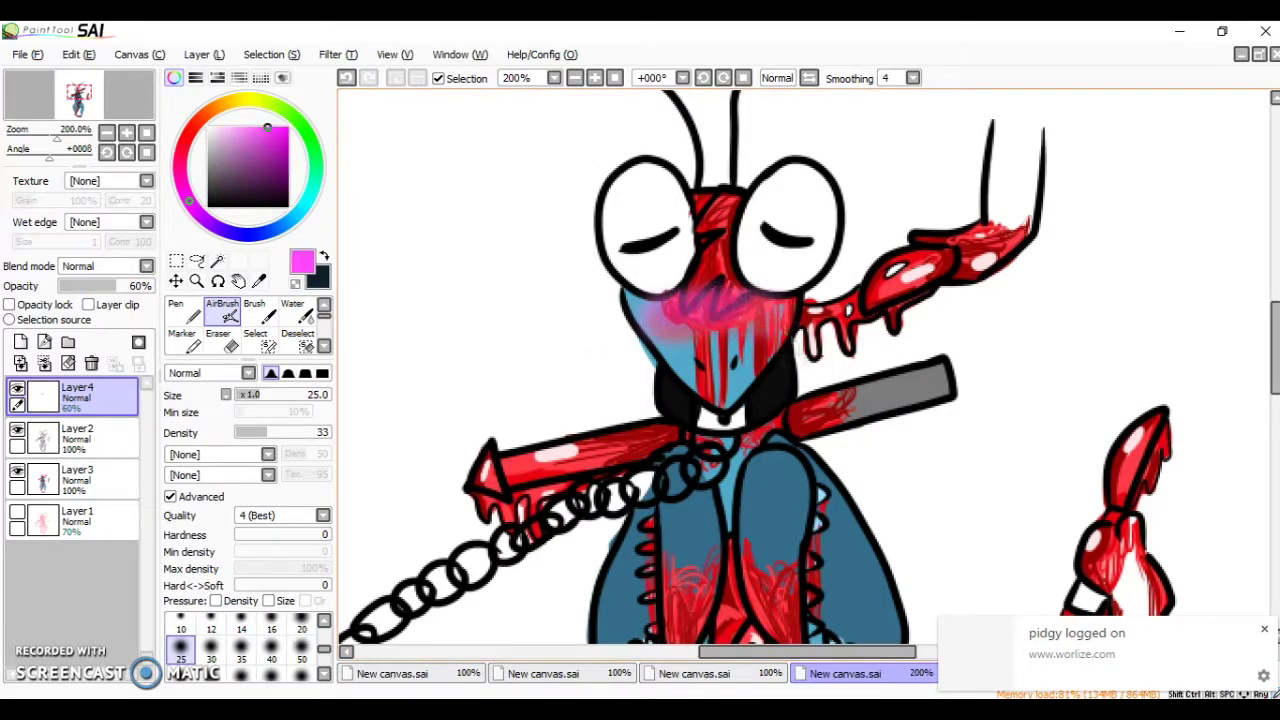
left_click_drag(114, 285, 90, 285)
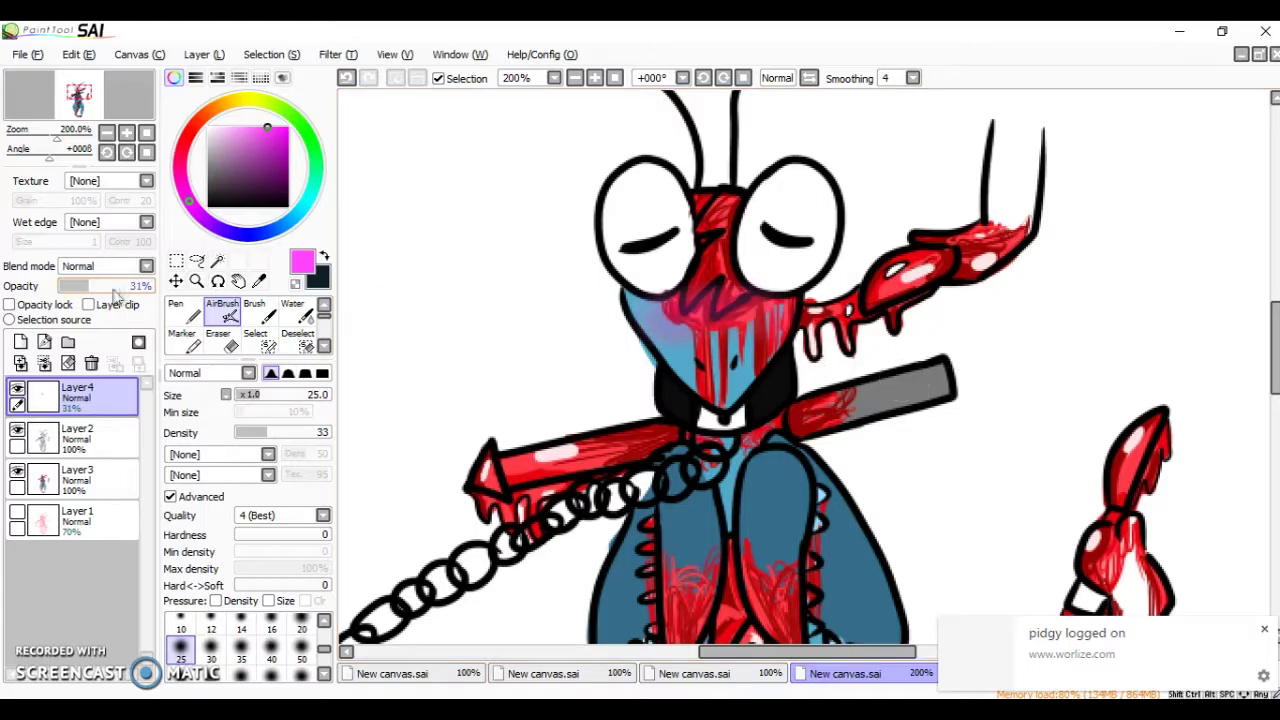
- On another new layer, airbrush a soft white glow around the chin and black collar, and set the layer's opacity to 52%
left_click(20, 342)
left_click(208, 127)
mouse_move(680, 390)
left_mouse_down()
mouse_move(720, 420)
mouse_move(760, 390)
left_mouse_up()
left_click_drag(140, 285, 110, 285)
- Paint bright red blood on the lower ends of the two legs right of the trailing intestine, on Layer3 with the Ink Pen at size 9
scroll(1215, 460, "down", 5)
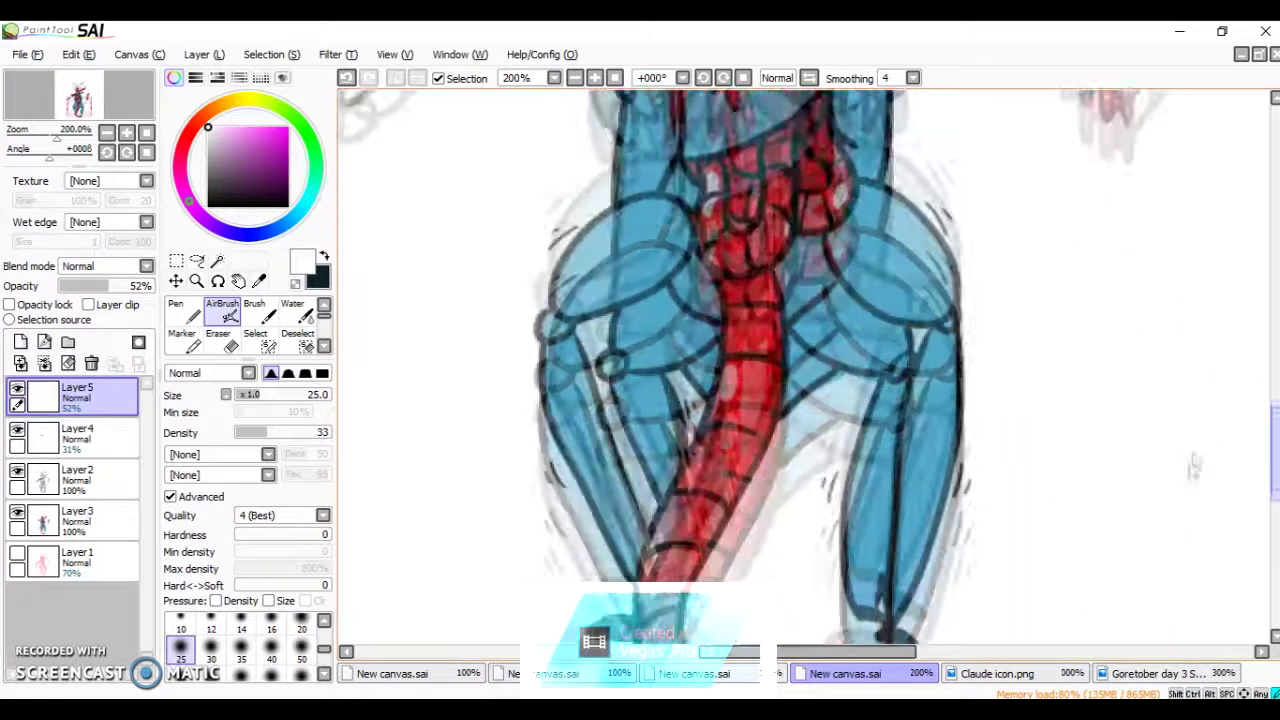
left_click(288, 137)
scroll(250, 325, "down", 2)
left_click(296, 340)
left_click(301, 622)
left_click(77, 518)
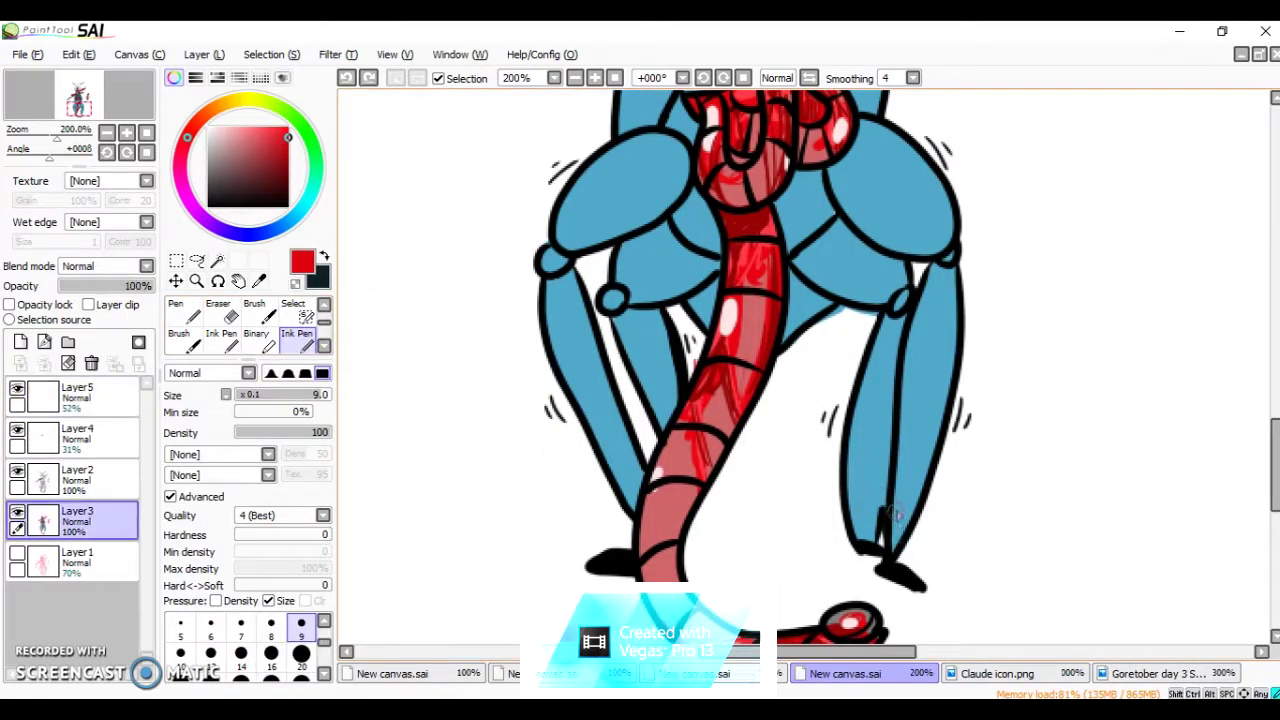
left_click_drag(900, 550, 930, 425)
mouse_move(905, 500)
left_mouse_down()
mouse_move(913, 440)
mouse_move(903, 555)
mouse_move(860, 462)
left_mouse_up()
mouse_move(865, 510)
left_mouse_down()
mouse_move(880, 390)
mouse_move(861, 468)
left_mouse_up()
- Paint red blood on the lower ends of the two legs left of the trailing intestine, and undo the last two strokes
mouse_move(1276, 472)
left_mouse_down()
mouse_move(1275, 380)
mouse_move(1234, 480)
mouse_move(1234, 468)
left_mouse_up()
left_click_drag(625, 488, 598, 368)
left_click_drag(664, 410, 668, 336)
left_click_drag(620, 406, 643, 344)
key("ctrl+z")
key("ctrl+z")
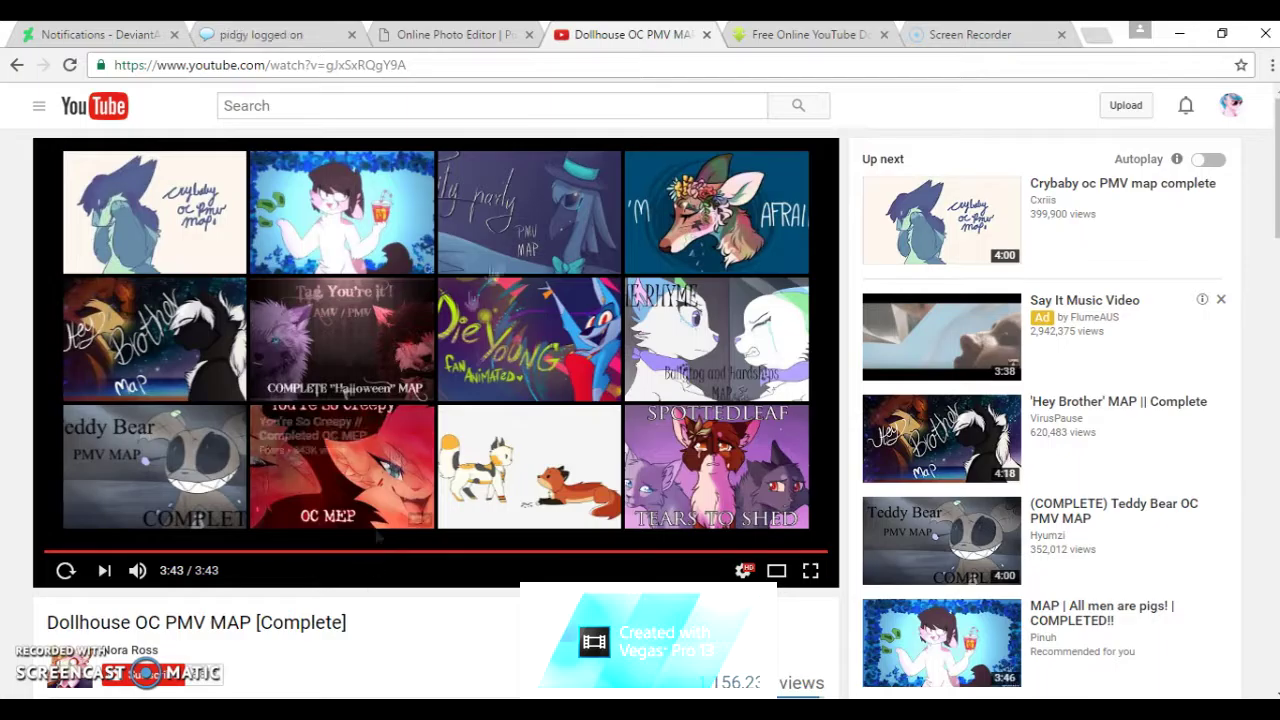
- Start the "Pity Party PMV MAP complete" video on YouTube in the browser, and return to the canvas
left_click(529, 205)
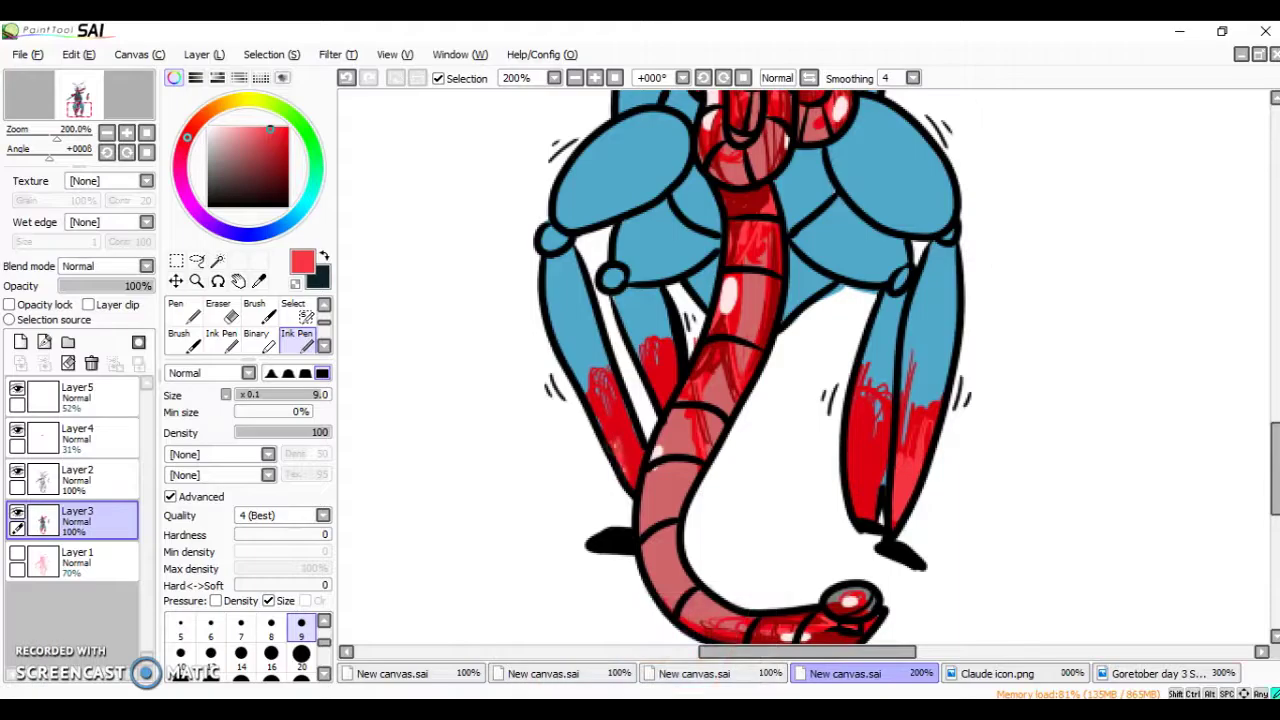
- Undo the last two leg strokes, paint lighter red over the bloodied lower legs, and shade them with dark red
key("ctrl+z")
key("ctrl+z")
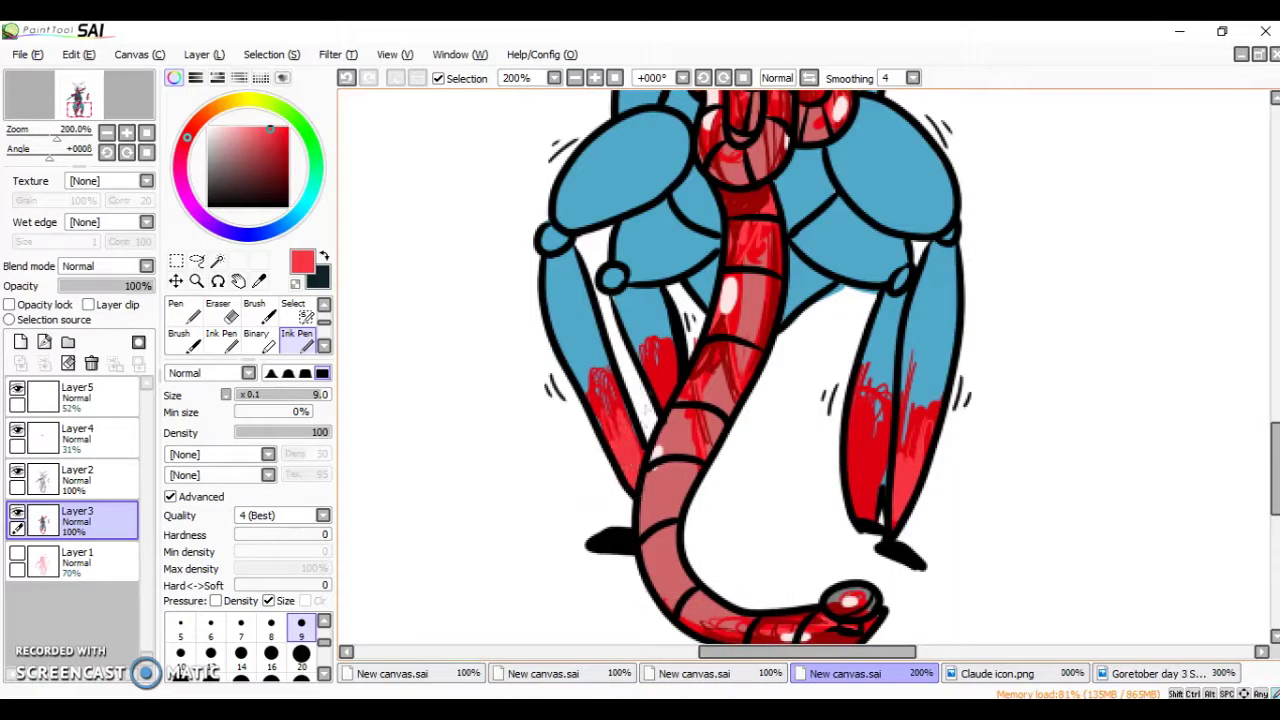
mouse_move(858, 518)
left_mouse_down()
mouse_move(852, 448)
mouse_move(870, 400)
left_mouse_up()
left_click(630, 440, "alt")
left_click_drag(640, 425, 612, 488)
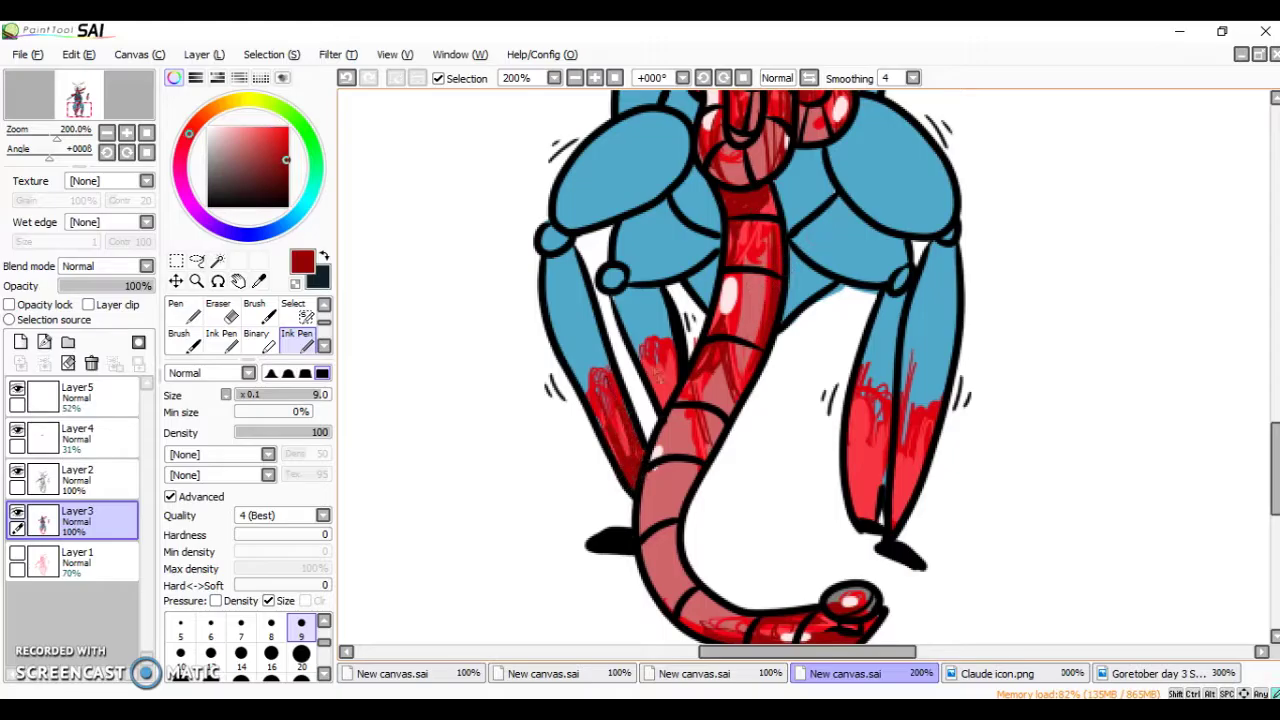
mouse_move(906, 524)
left_mouse_down()
mouse_move(926, 420)
mouse_move(870, 512)
left_mouse_up()
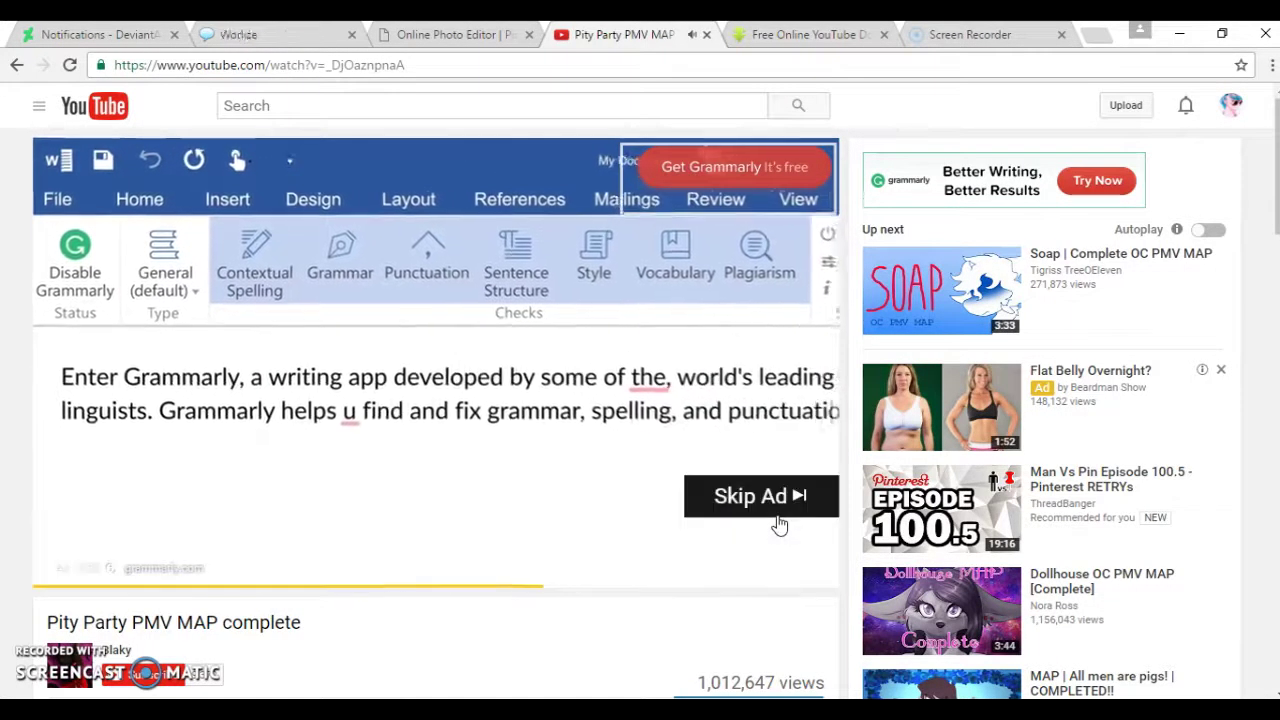
- Skip the ad before the "Pity Party PMV MAP complete" video in the browser, and return to the canvas
left_click(776, 516)
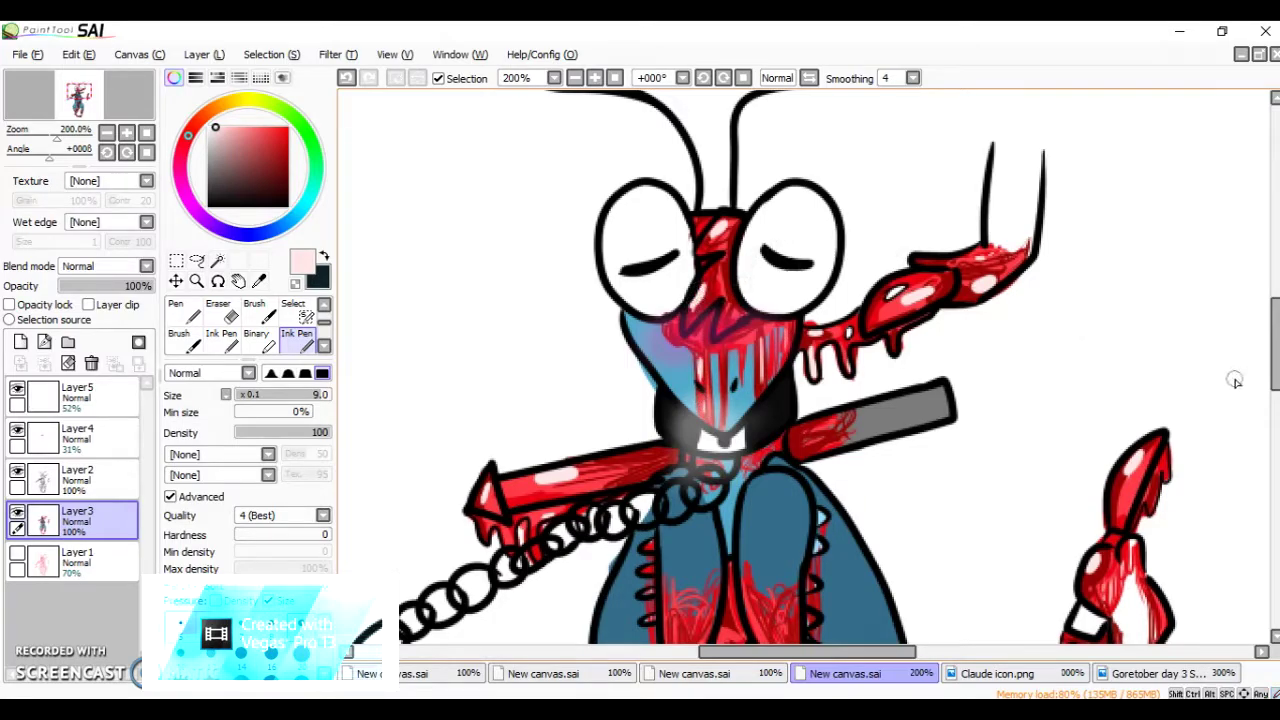
- On Layer3, paint red blood around the exposed intestines with the Ink Pen at size 6, and add pale pink highlights along the belly wound
scroll(1244, 445, "down", 5)
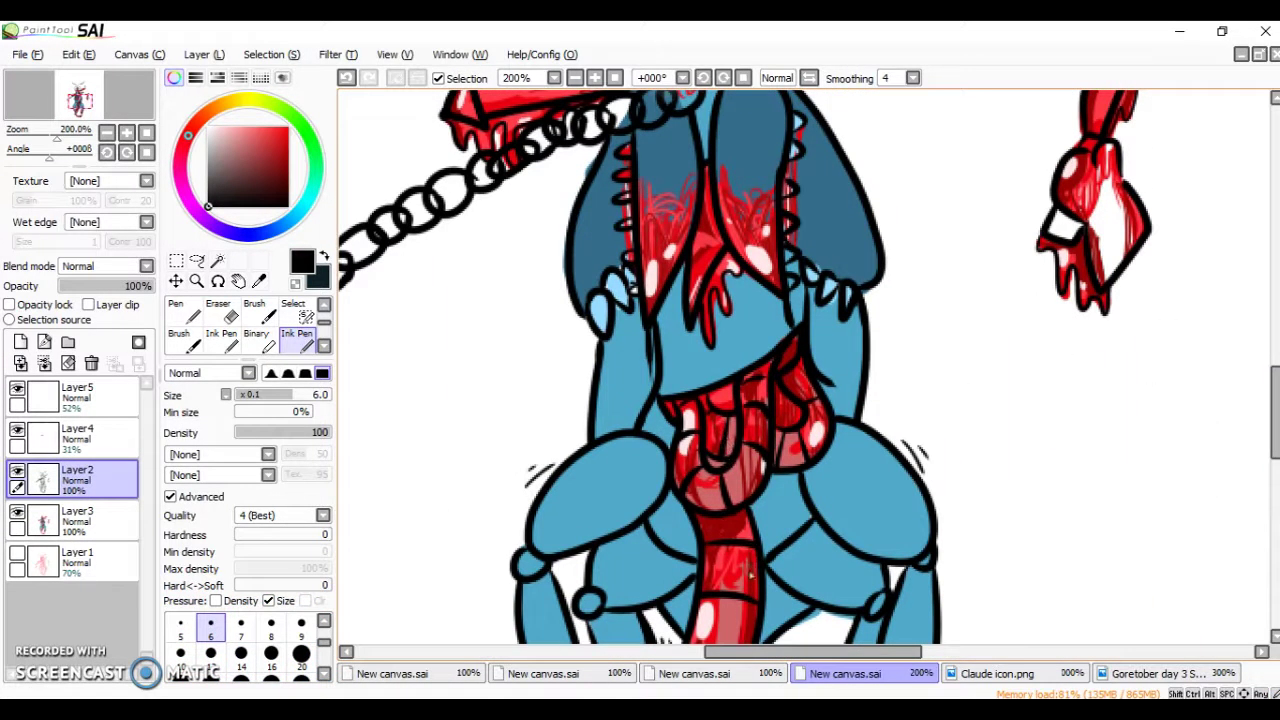
left_click(750, 570, "alt")
left_click(77, 520)
mouse_move(710, 355)
left_mouse_down()
mouse_move(740, 368)
mouse_move(690, 395)
left_mouse_up()
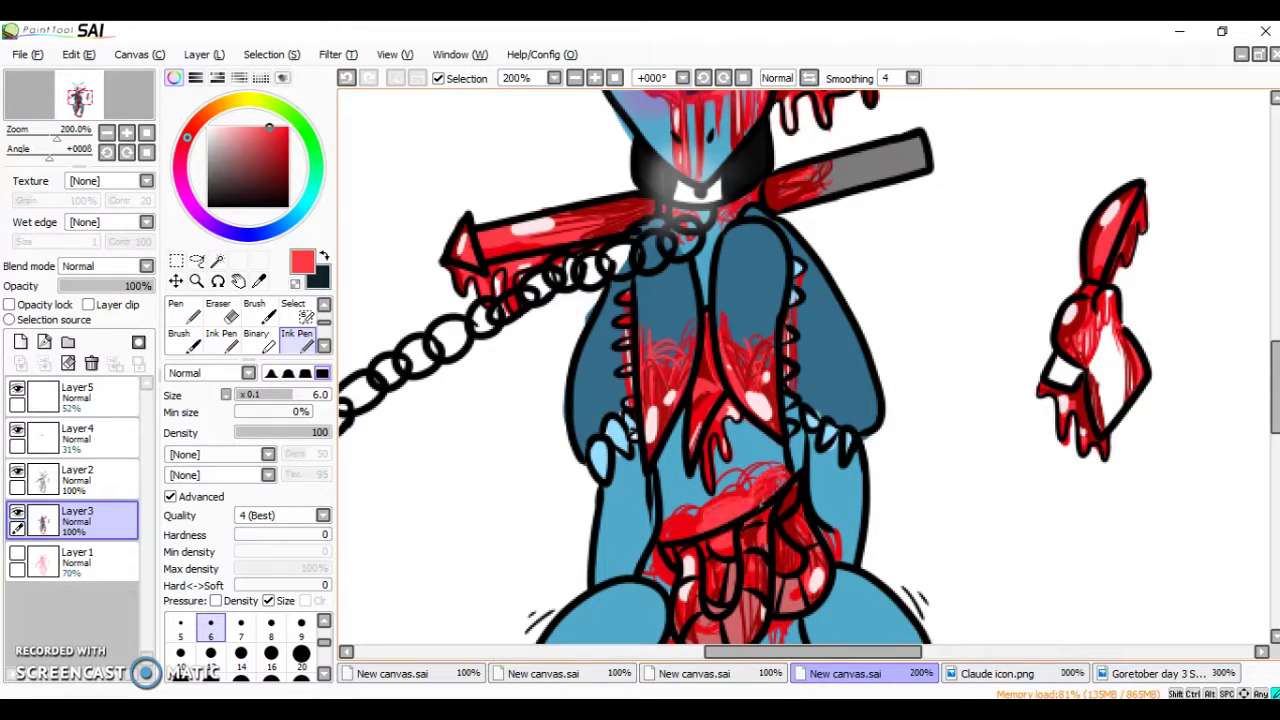
left_click_drag(768, 396, 786, 418)
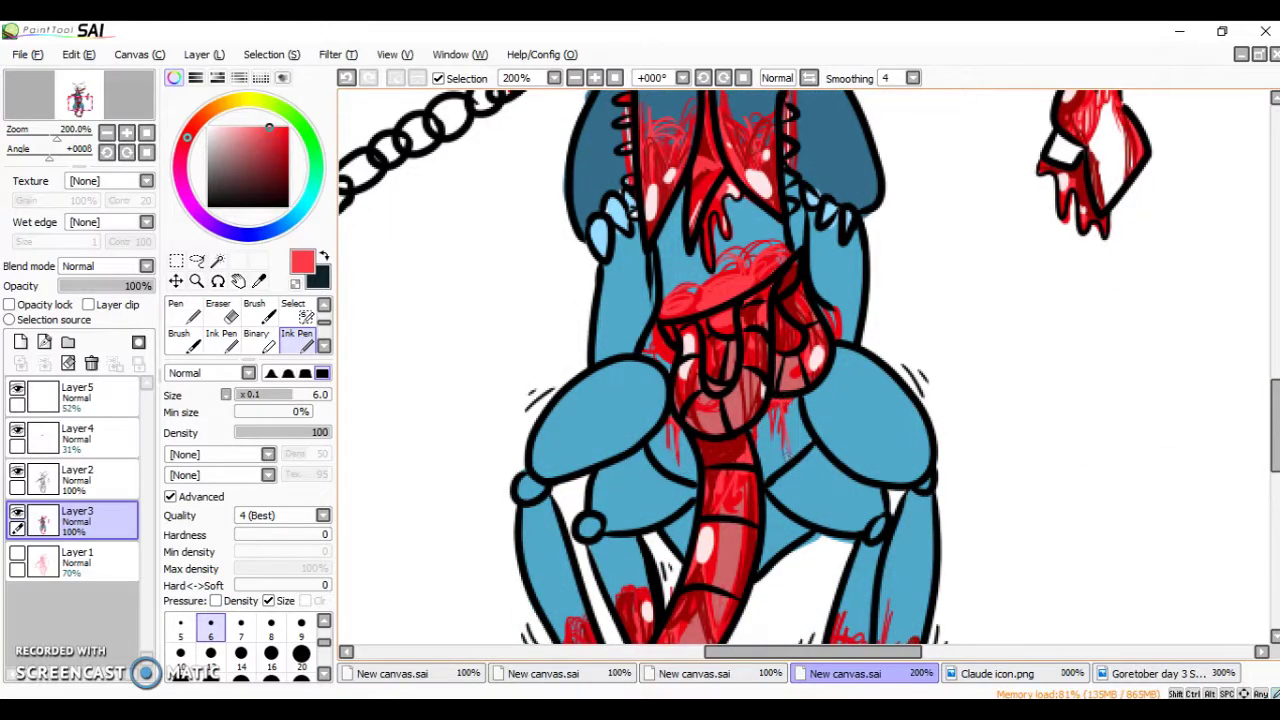
left_click(739, 304, "alt")
mouse_move(712, 310)
left_mouse_down()
mouse_move(786, 264)
mouse_move(760, 244)
mouse_move(770, 258)
left_mouse_up()
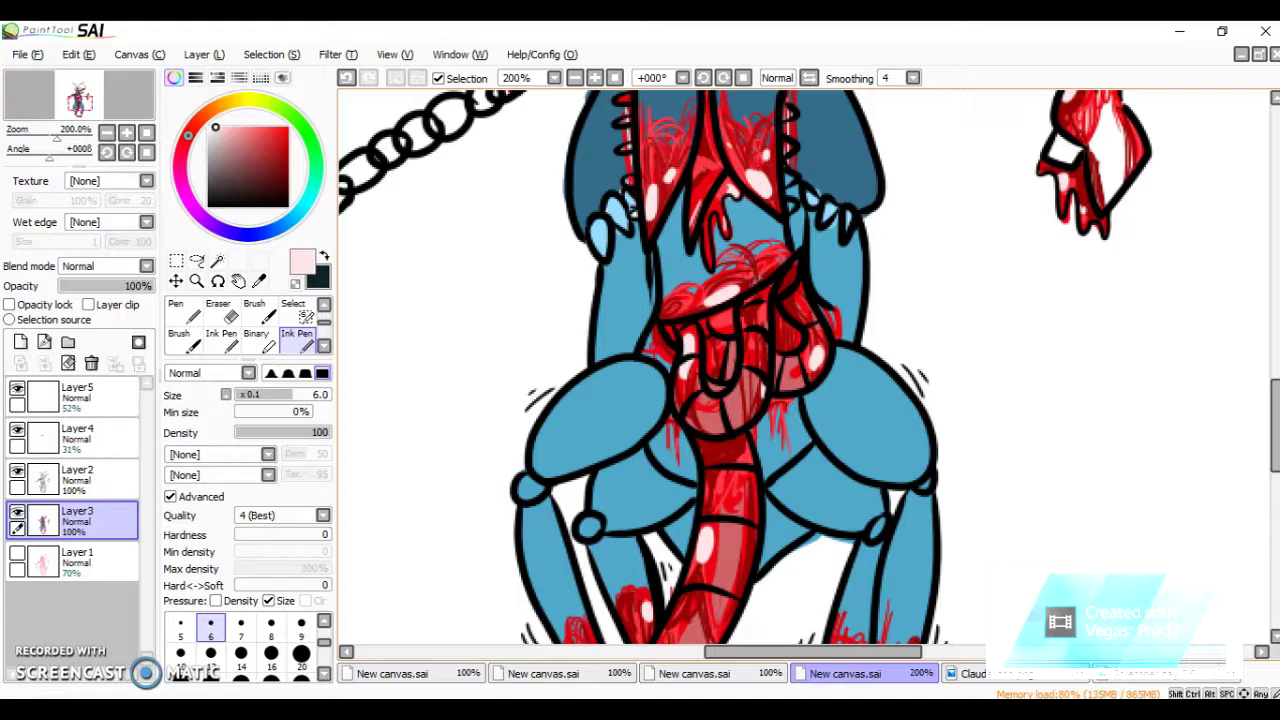